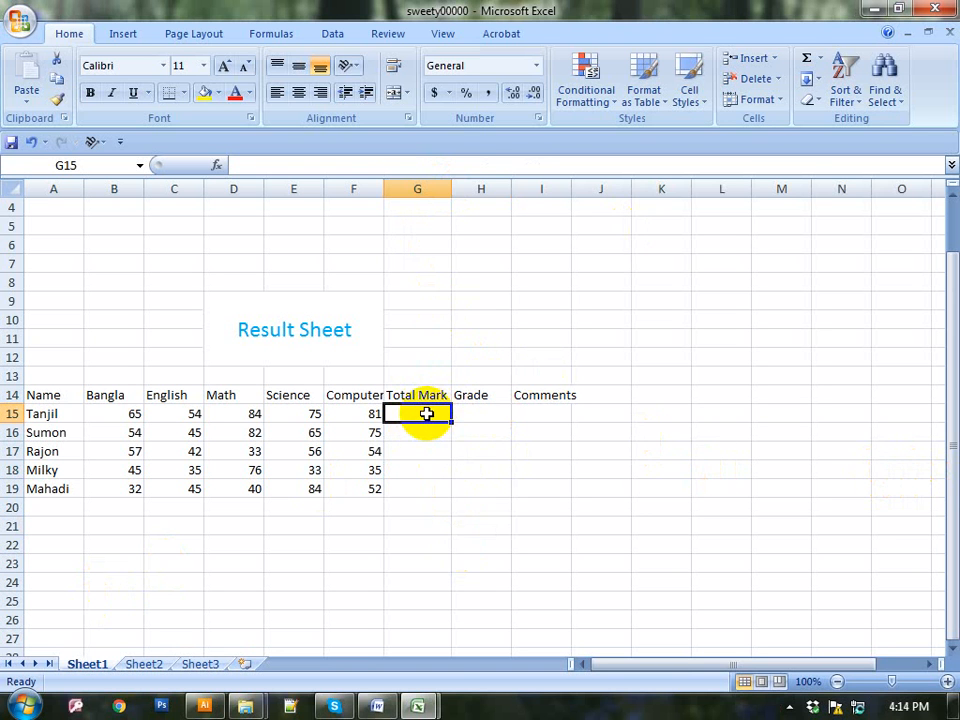
Point out the Total Mark heading, the five subject headings and the first student's marks
click(398, 447)
click(413, 400)
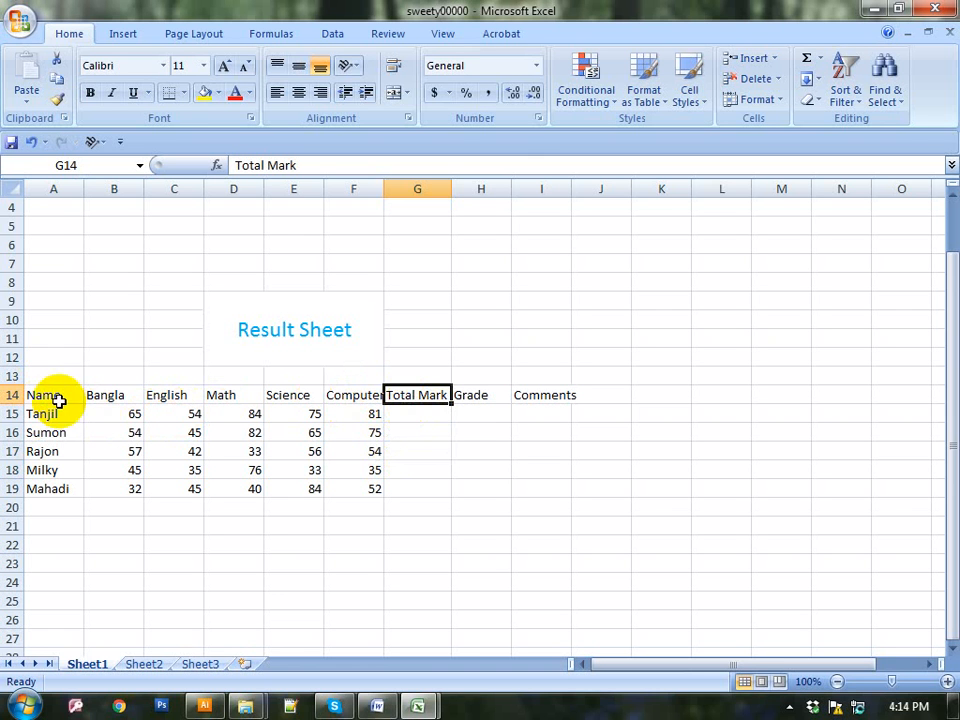
drag(113, 400, 345, 398)
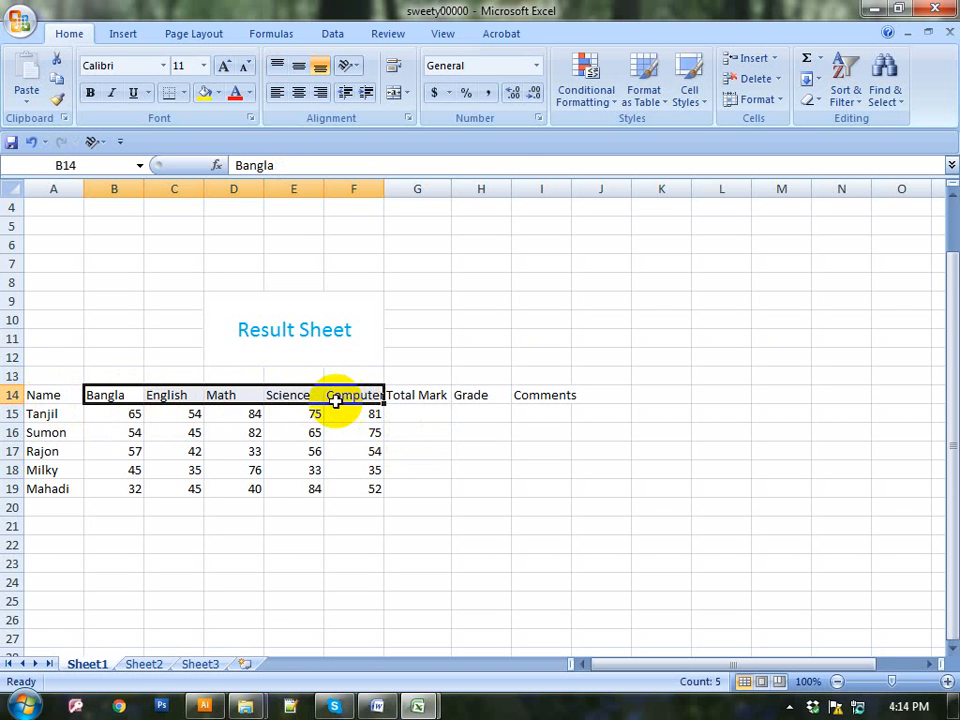
click(116, 414)
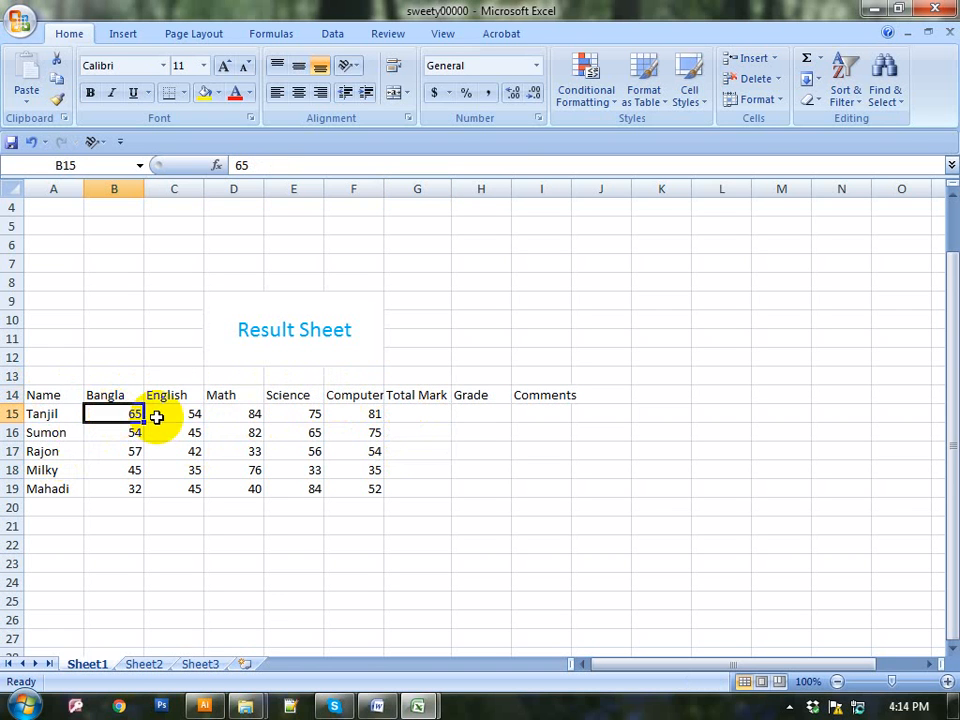
click(161, 416)
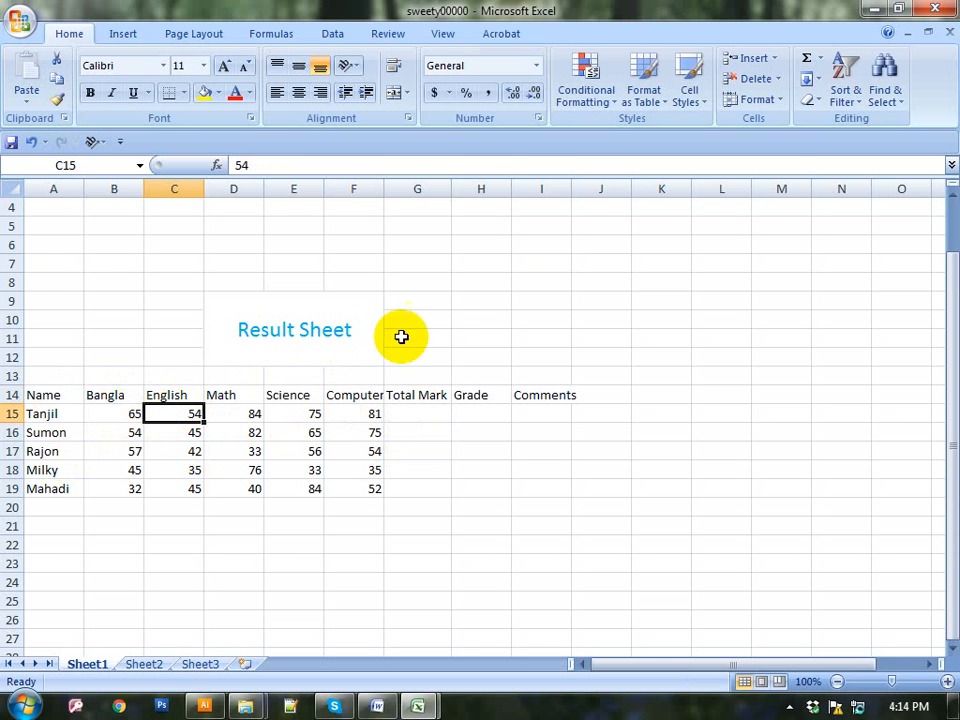
Enter =SUM(B15:F15) in G15 so the first student's total shows 359
click(419, 413)
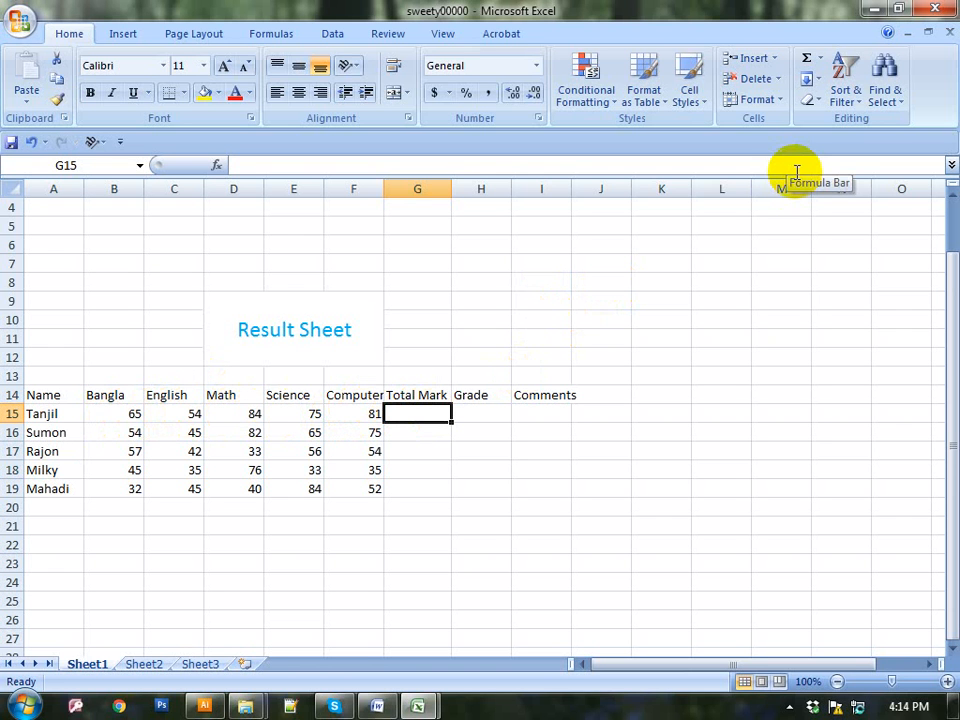
text(=)
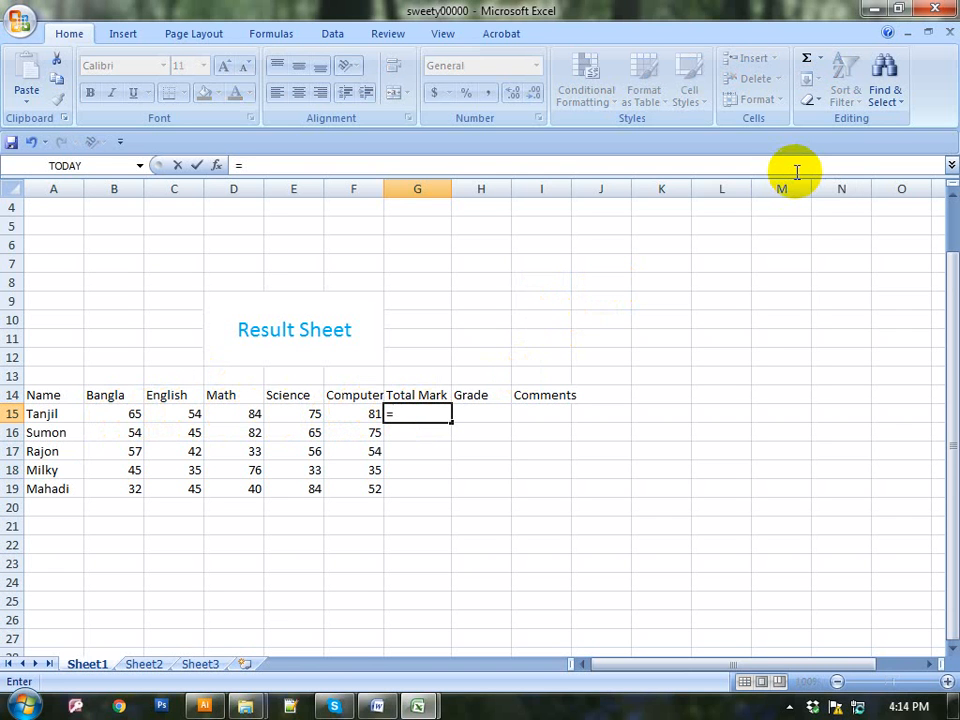
text(sum)
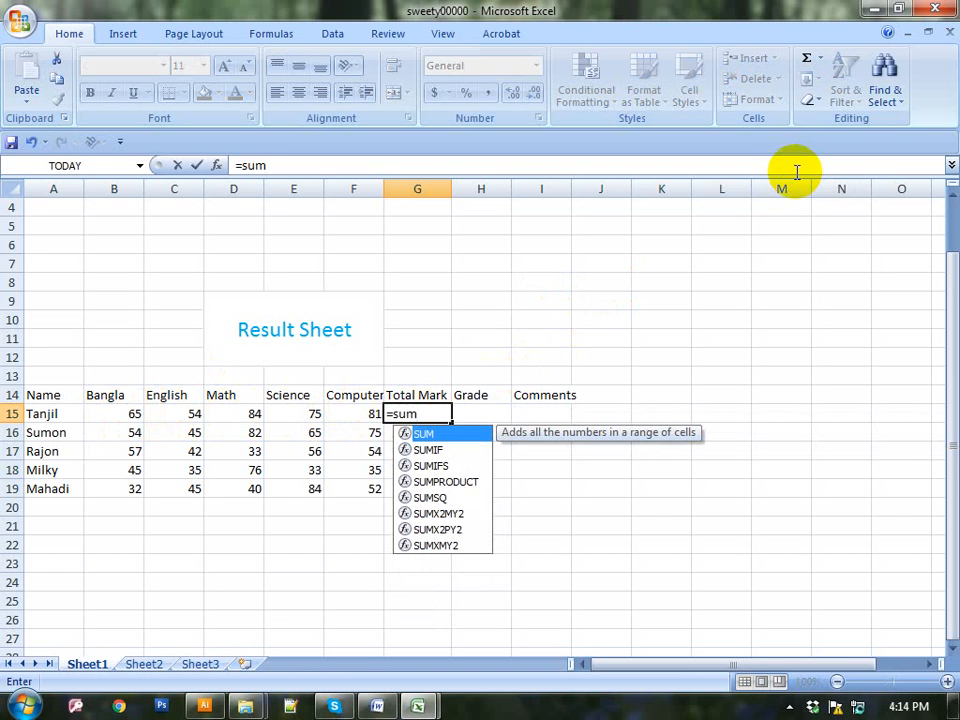
text(()
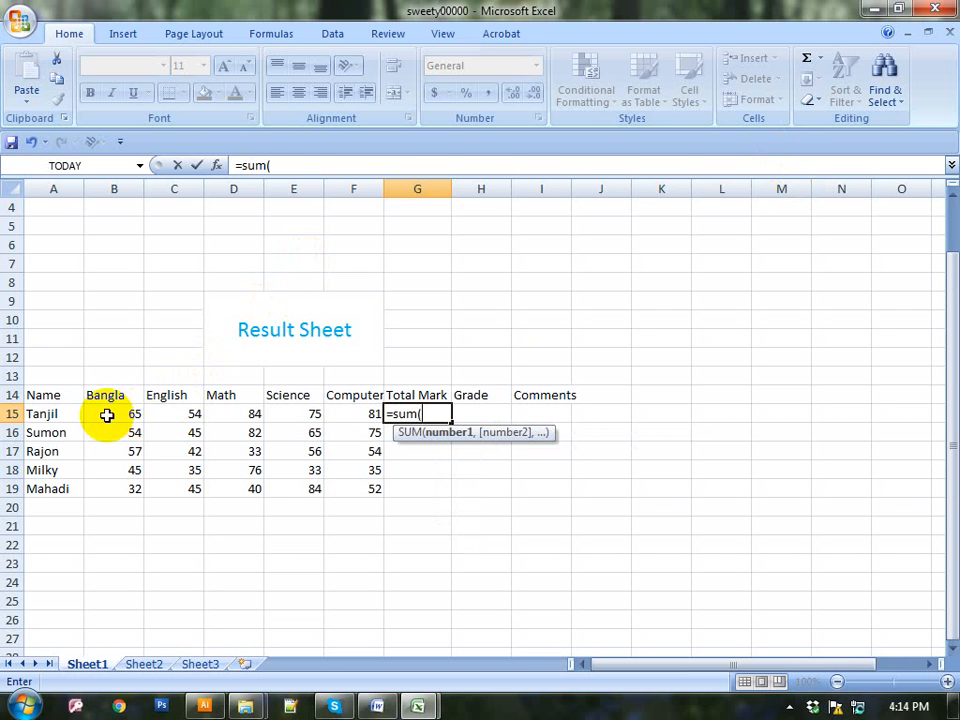
click(106, 415)
drag(106, 415, 347, 416)
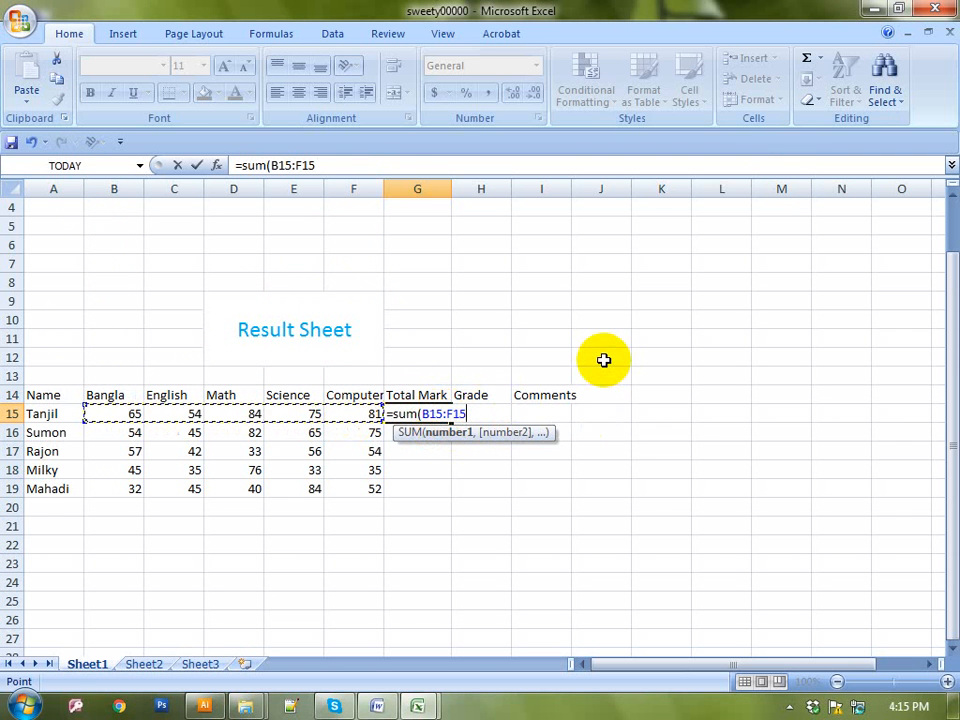
text())
key(Return)
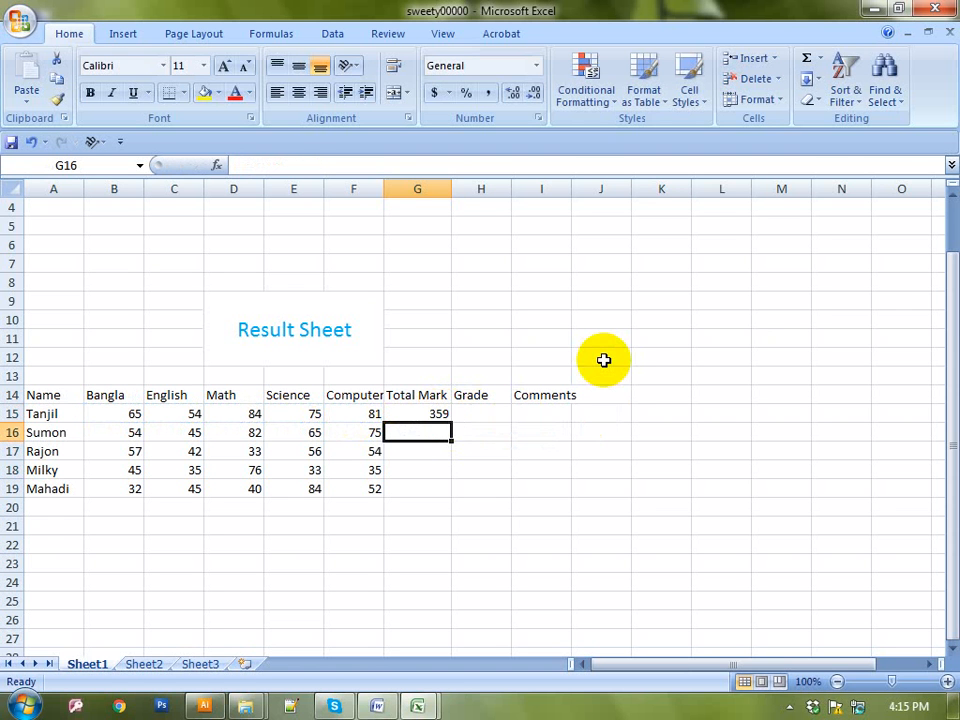
click(426, 412)
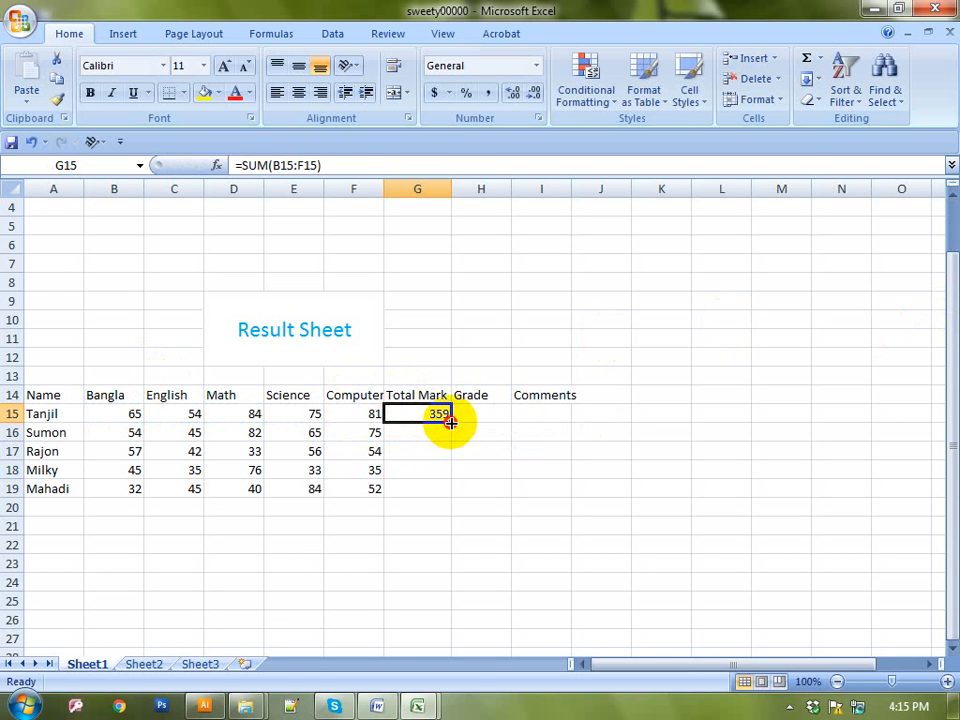
Fill the total formula down to G19, giving 321, 242, 224 and 253
drag(451, 424, 440, 490)
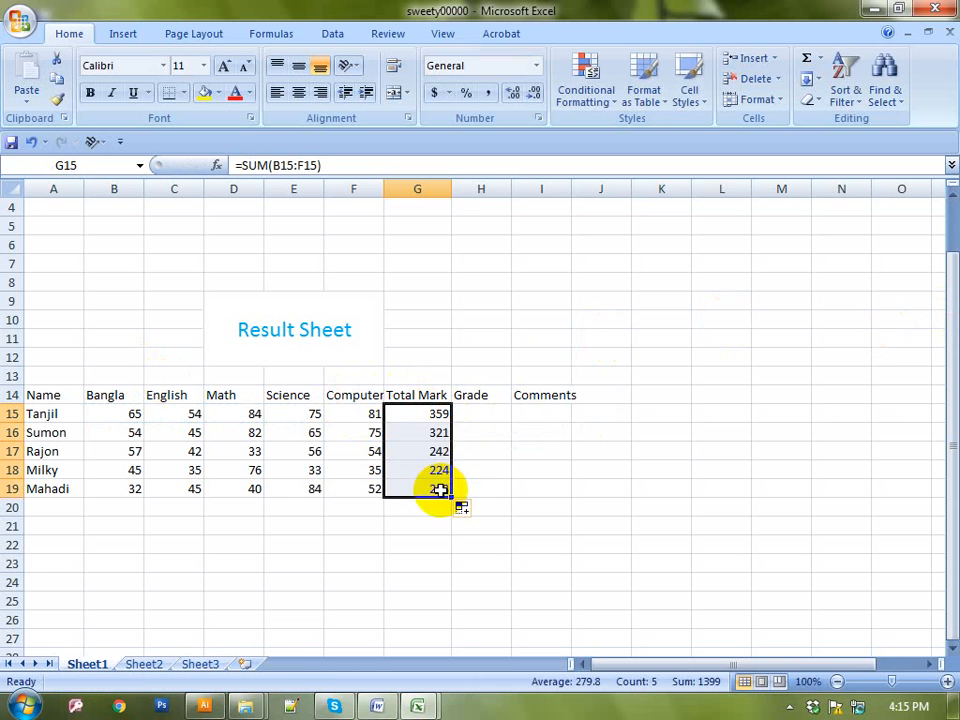
click(482, 413)
drag(508, 527, 492, 505)
click(485, 418)
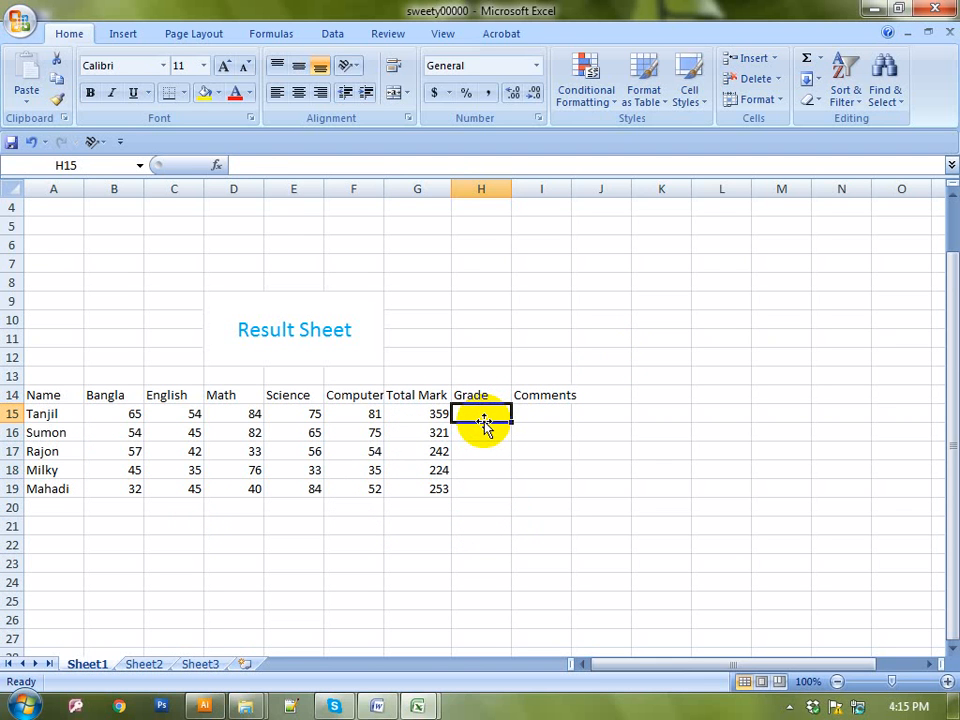
In H15 type =IF(MIN(B15:F15)<33,"Fail", to start the grade formula
text(=)
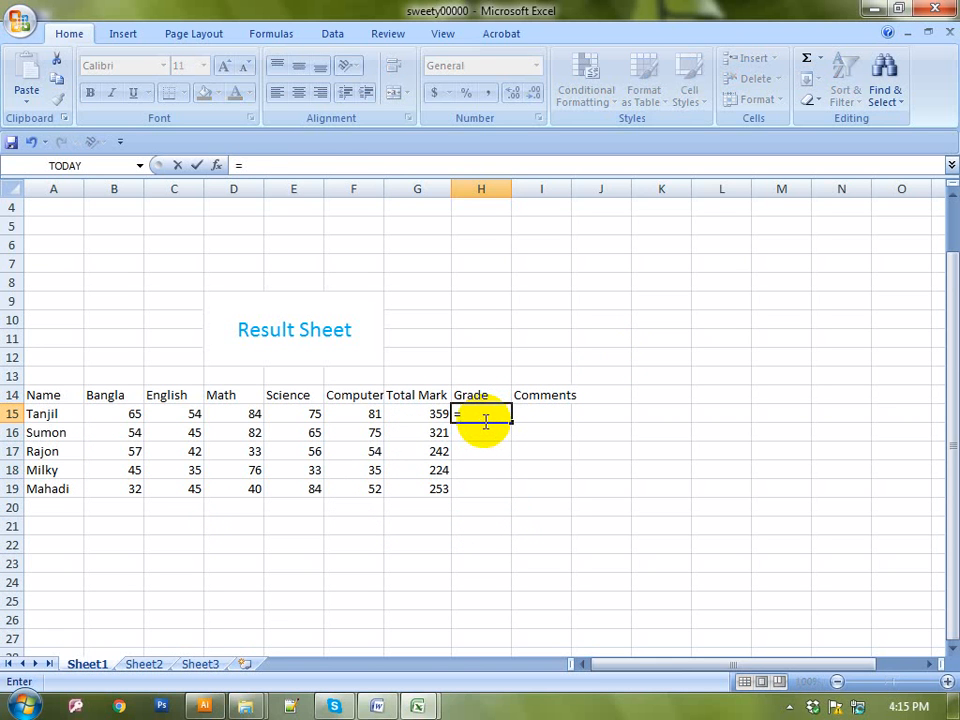
text(if)
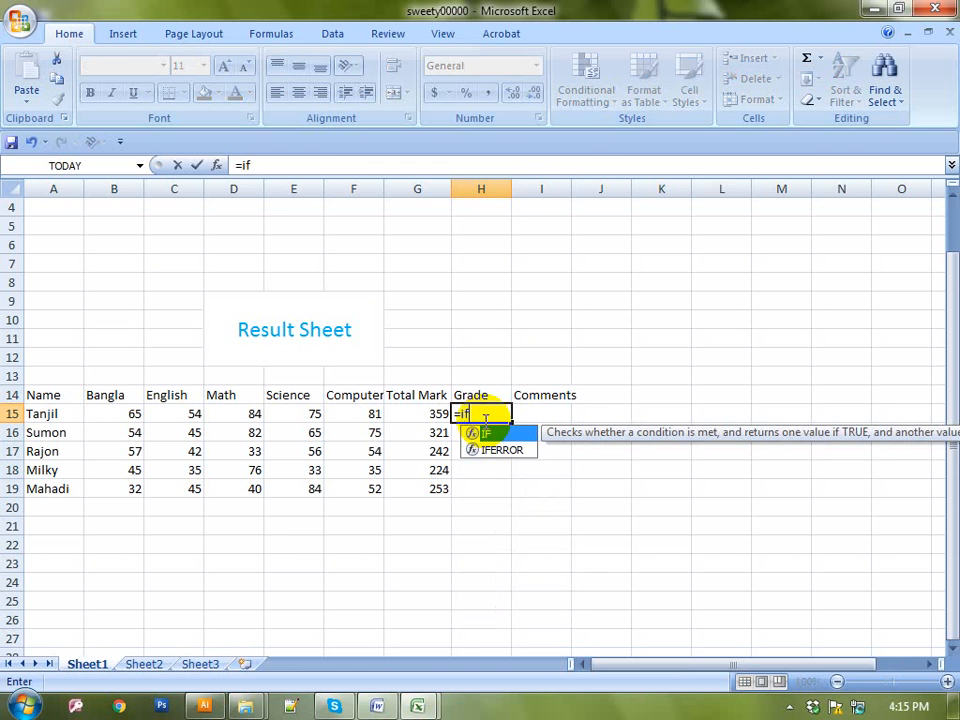
text(()
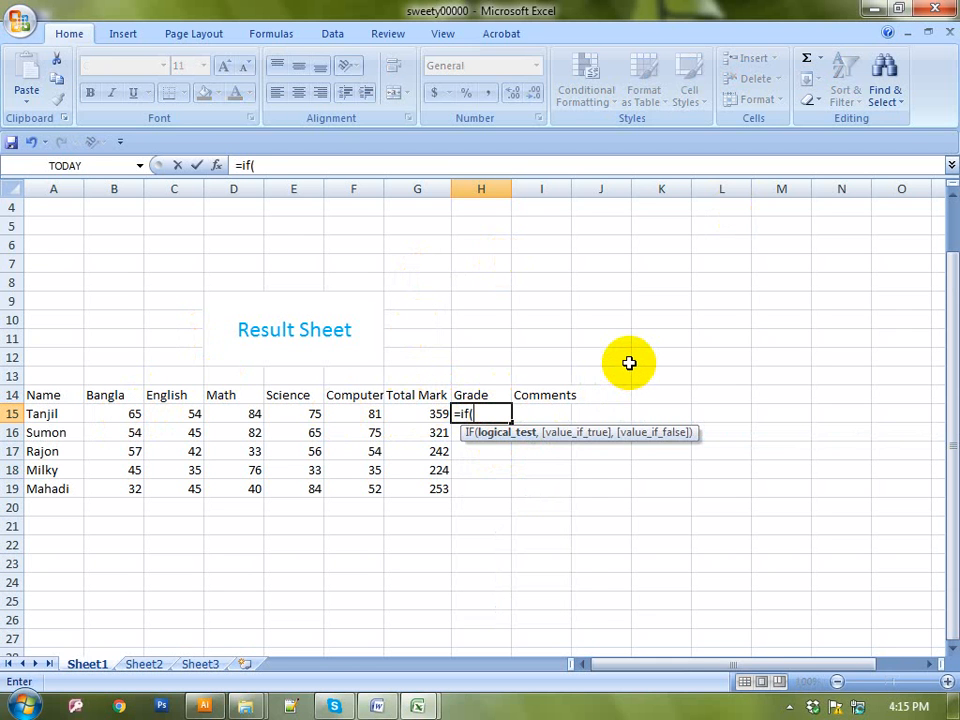
text(min)
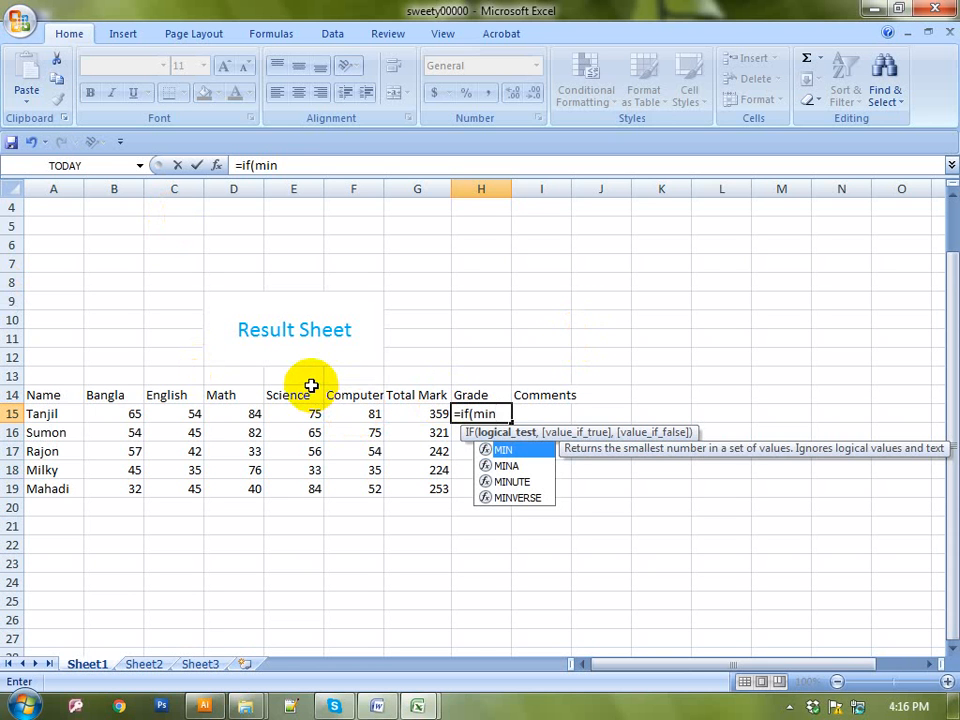
text(()
drag(107, 411, 390, 416)
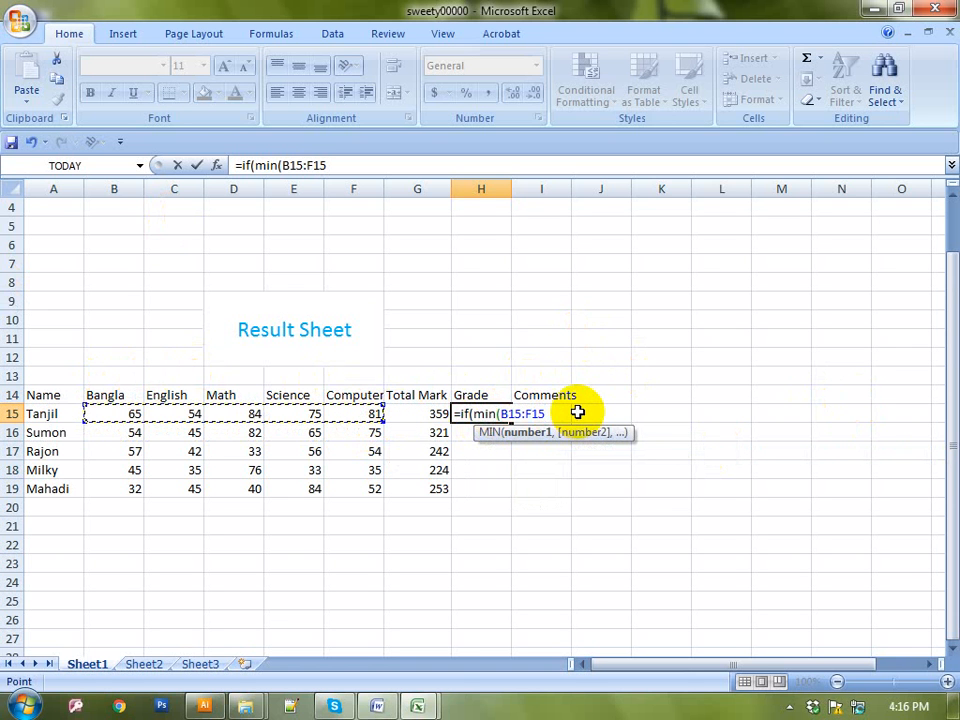
text())
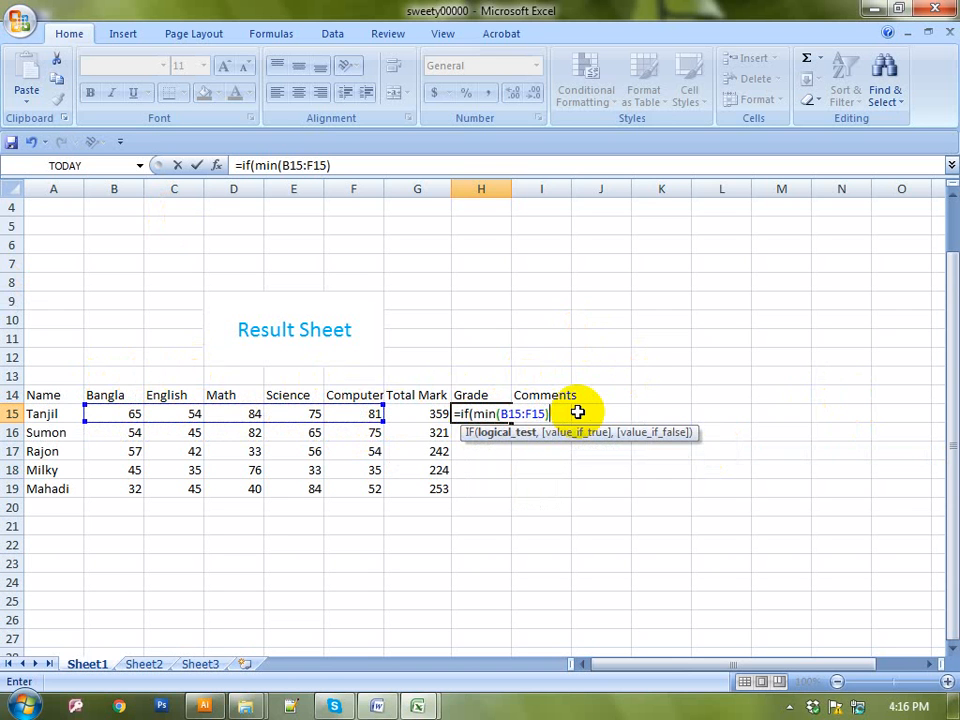
text(<33)
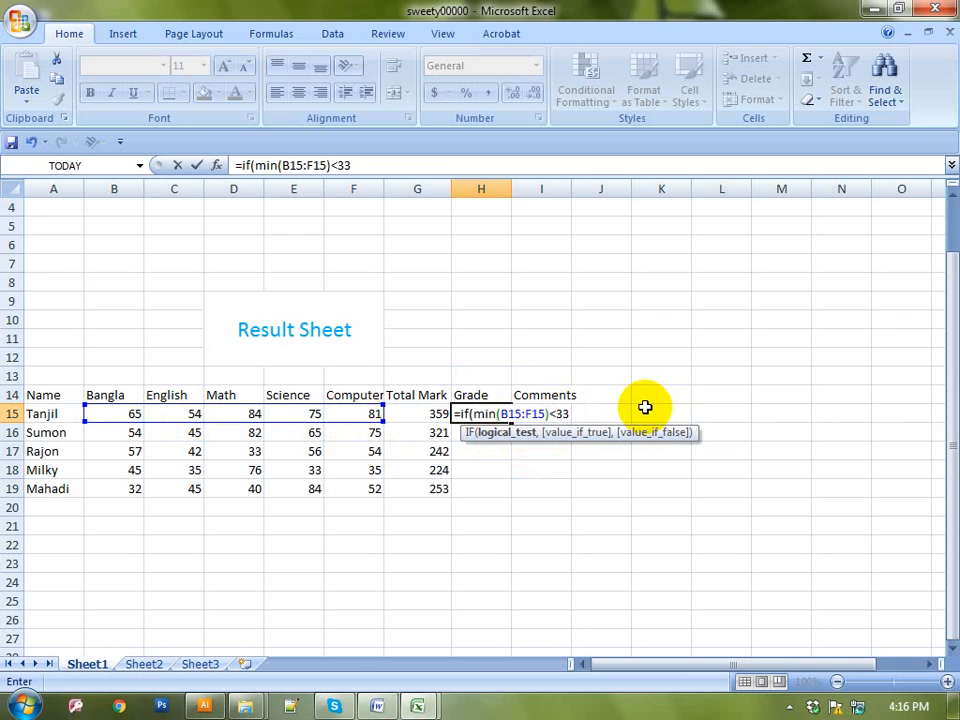
text(,)
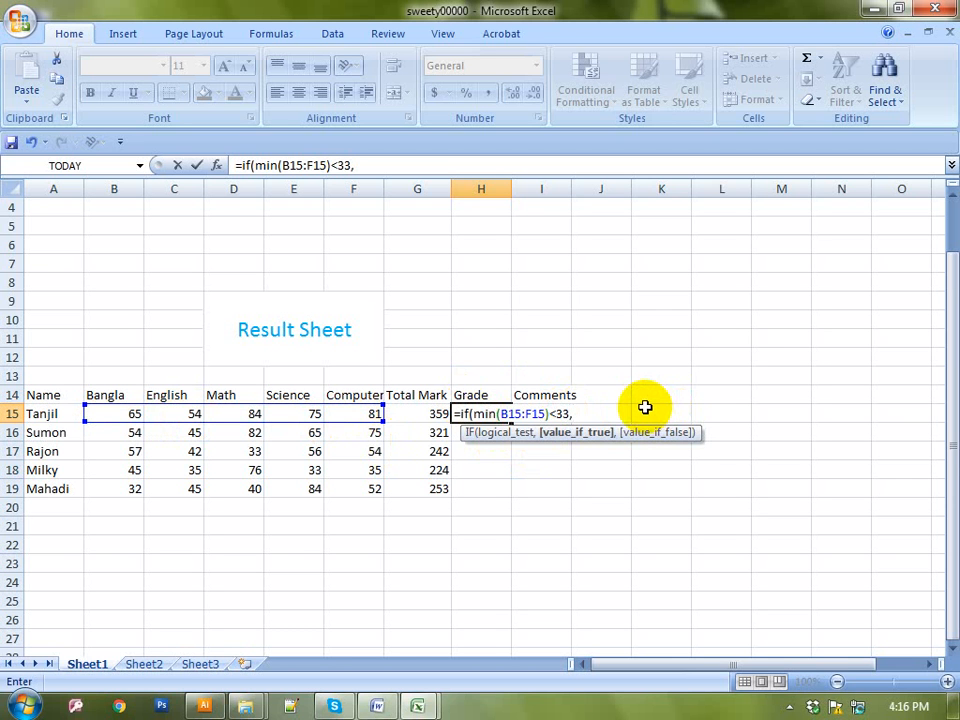
text(")
text(FI)
text(il)
text(")
text(,)
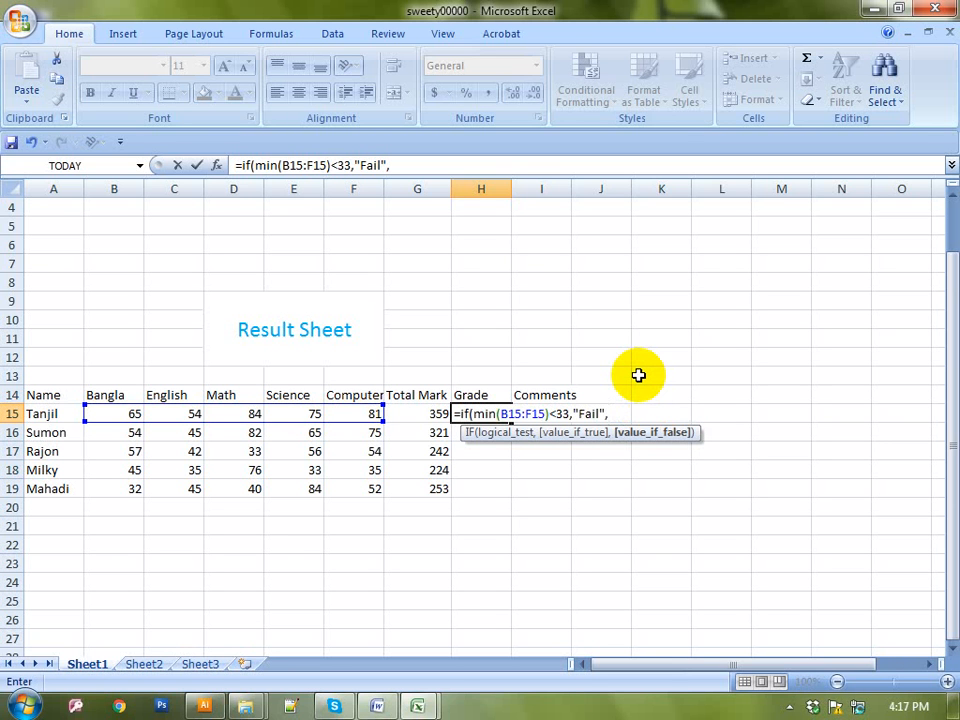
Add a nested IF returning "A+" when G15 is at least 350, then begin another IF
text(iff)
key(BackSpace)
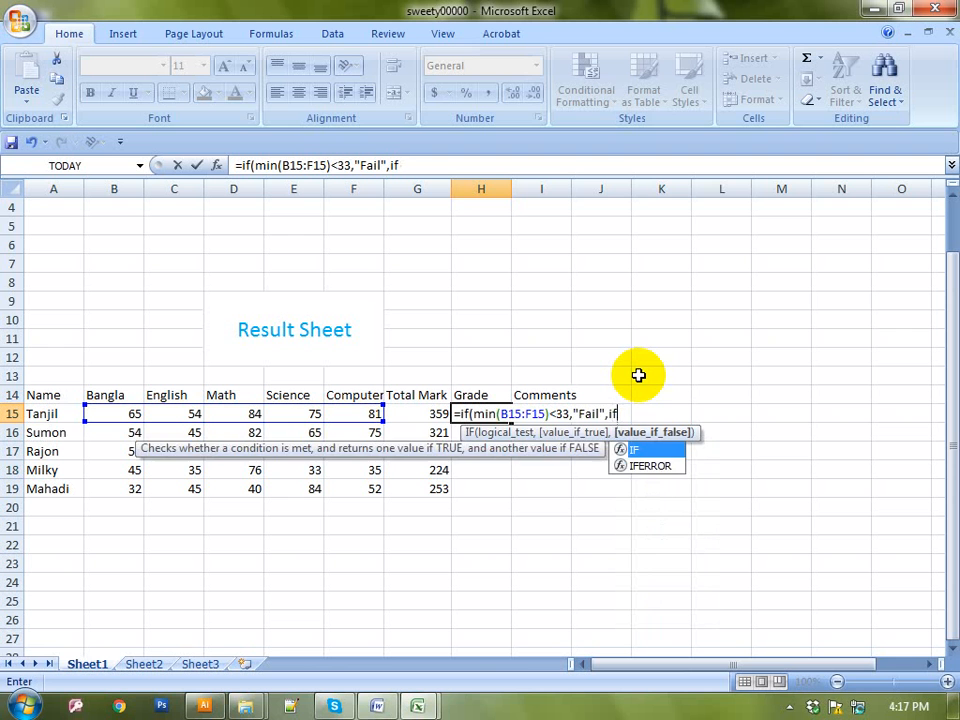
text(()
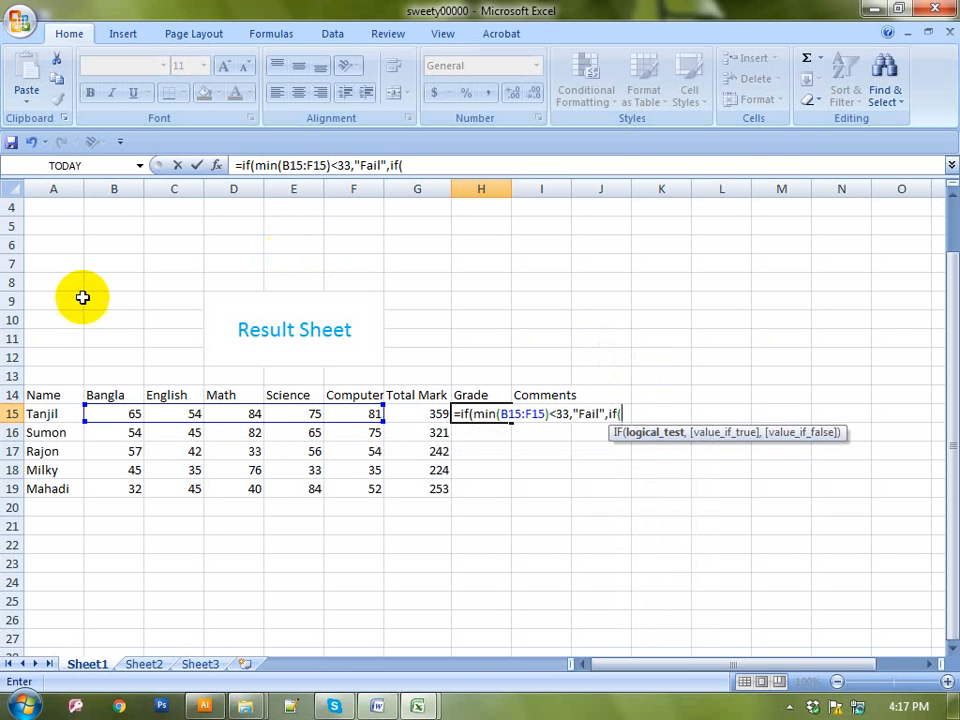
click(421, 413)
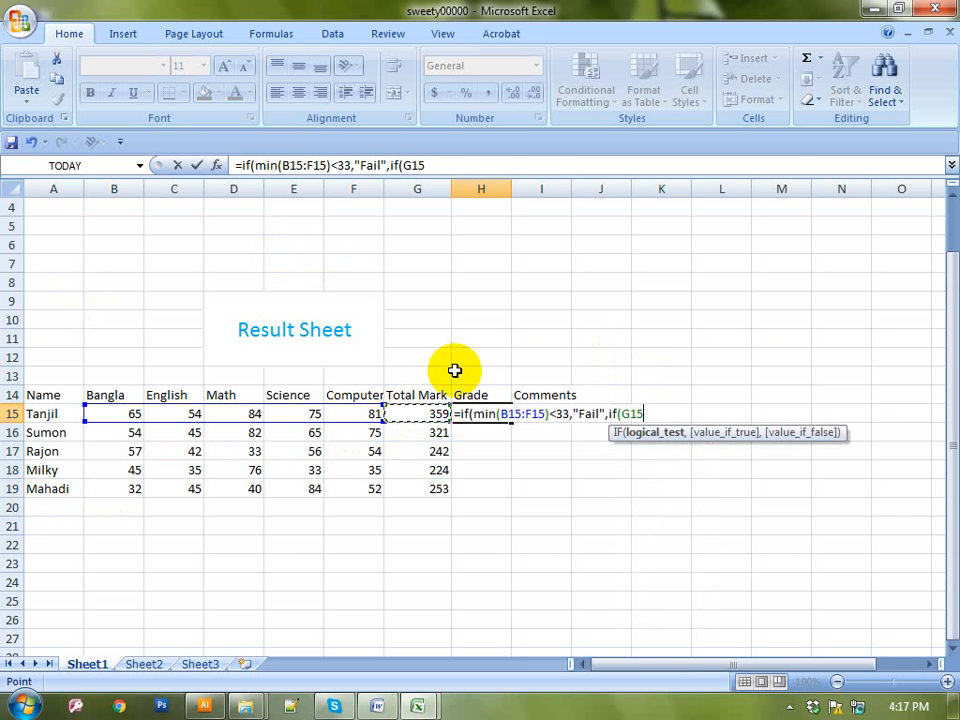
text(>=)
text(350)
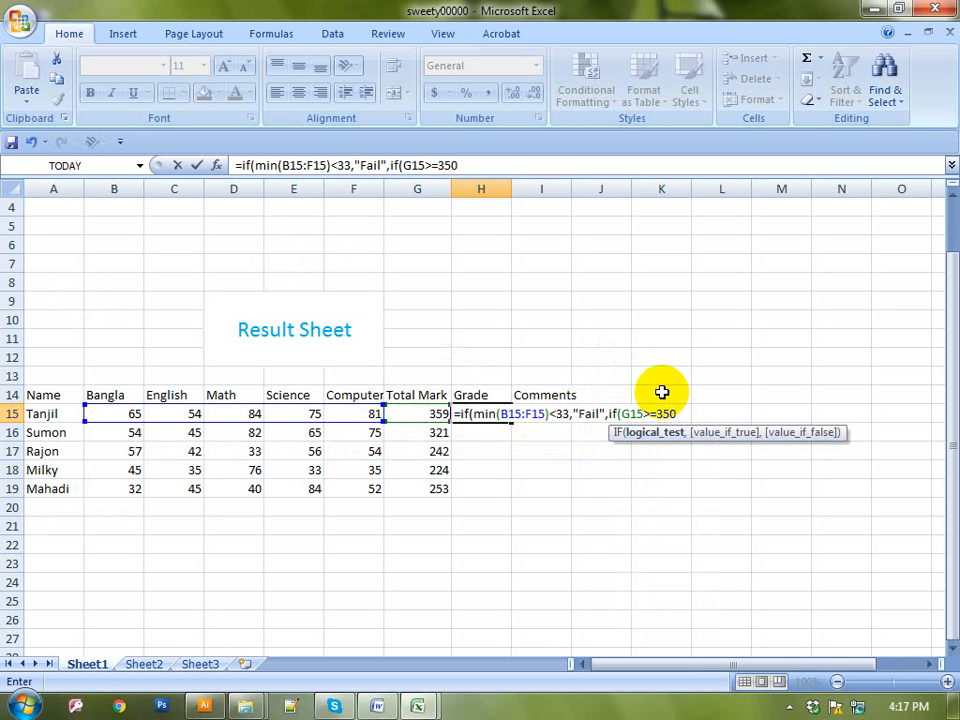
text(,)
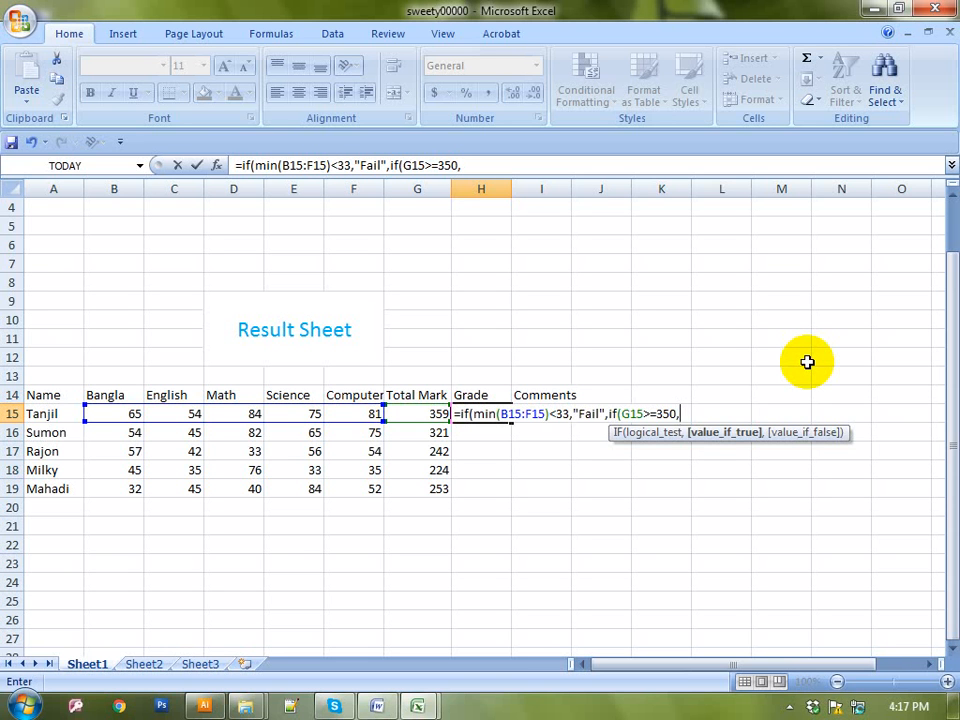
text("A+",)
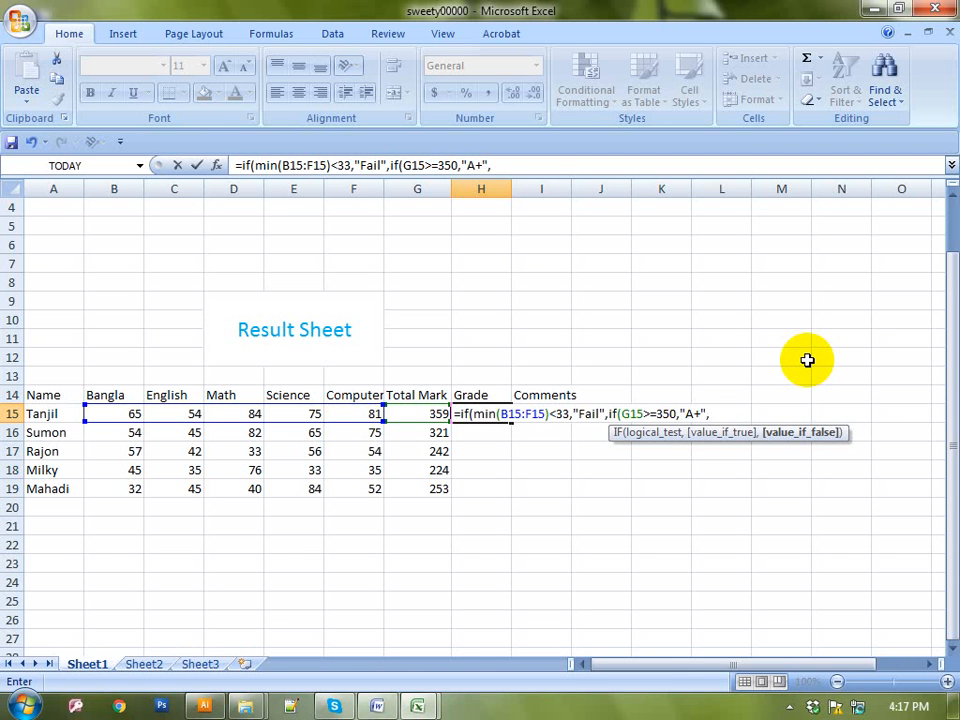
text(if()
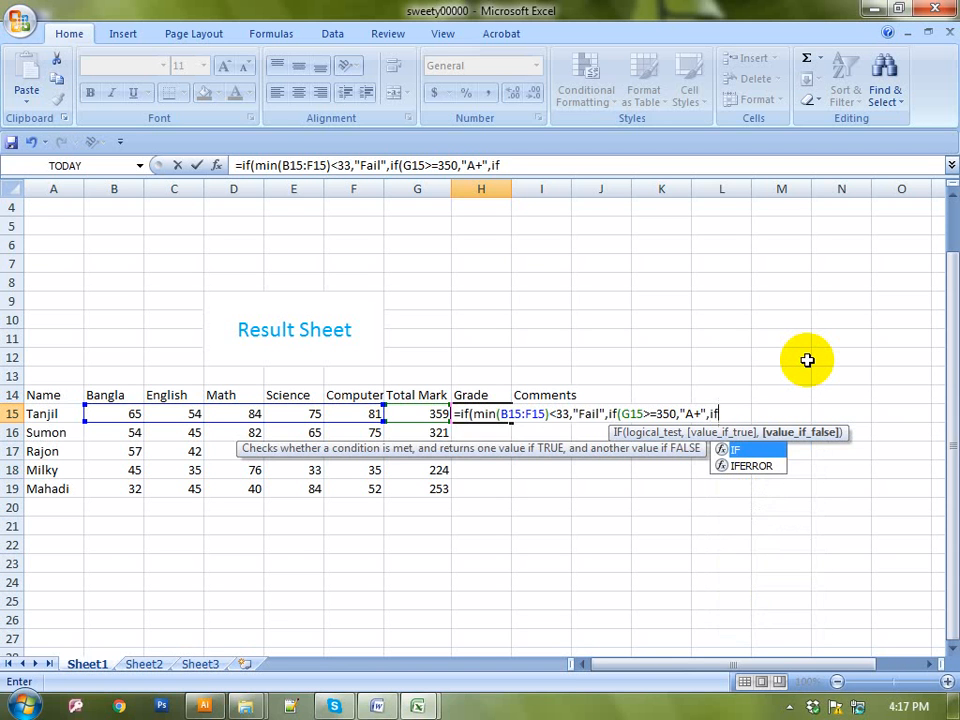
Add the condition G15>=270 returning "A", then start the next nested IF
click(407, 413)
text(>=)
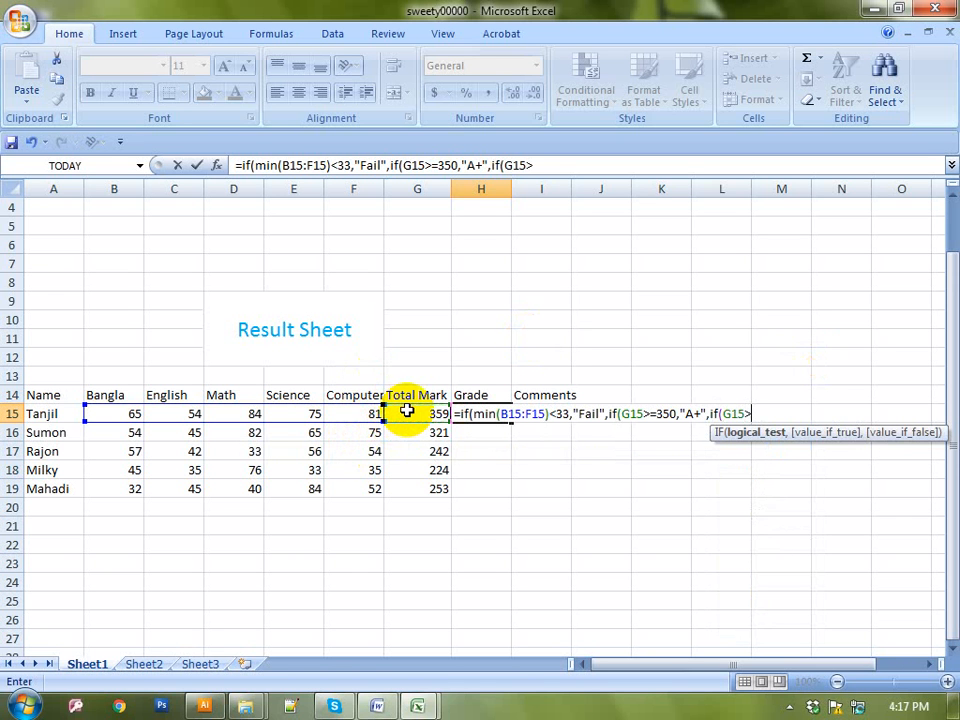
text(270)
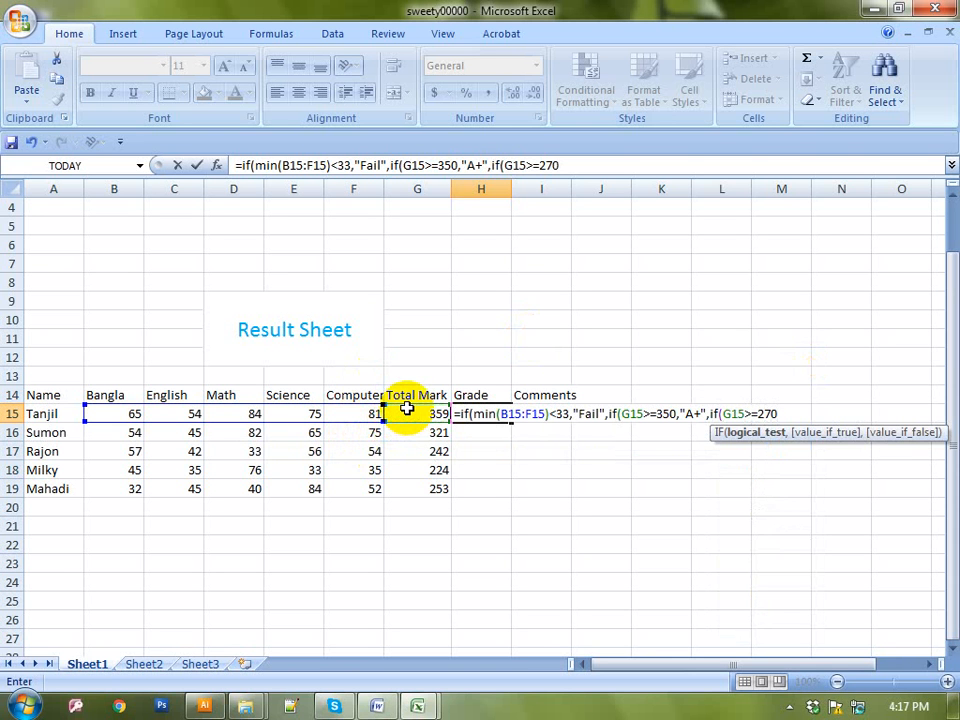
text(,)
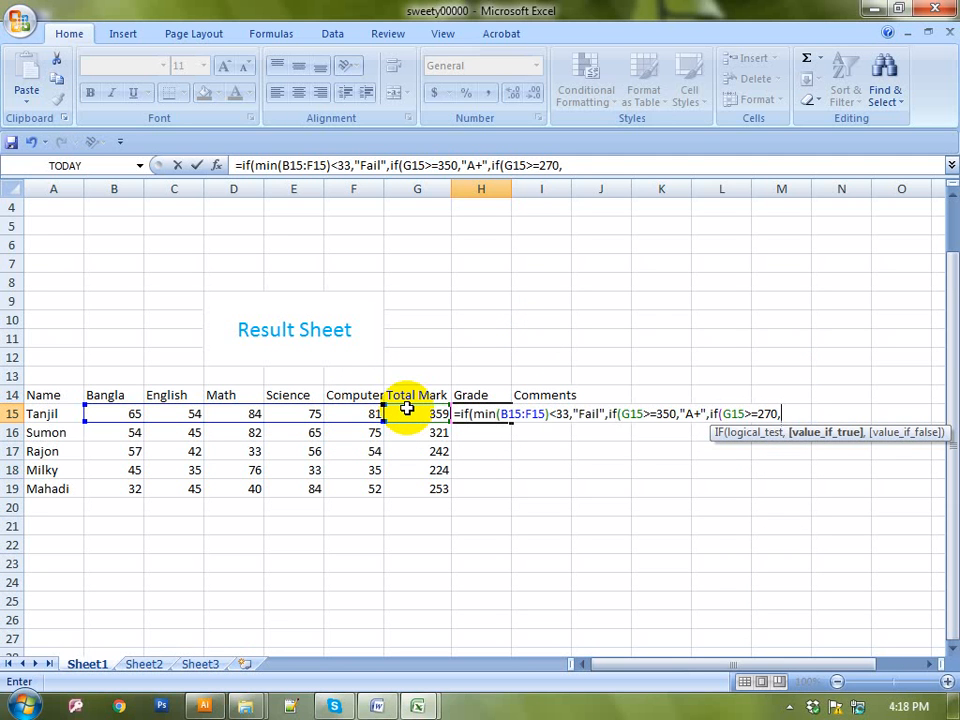
text("A",)
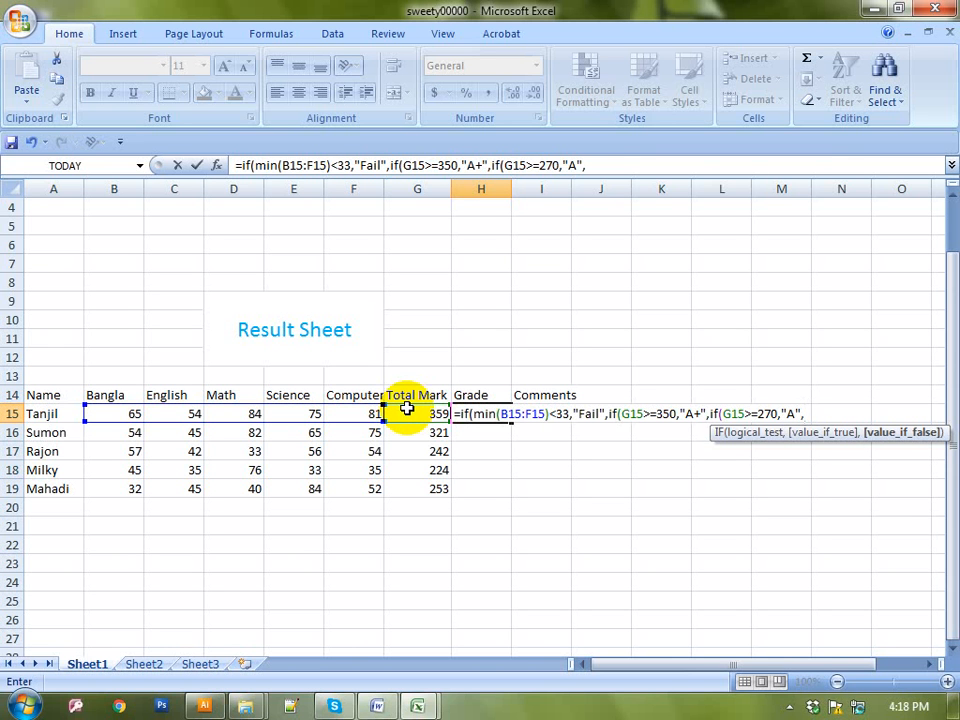
text(if)
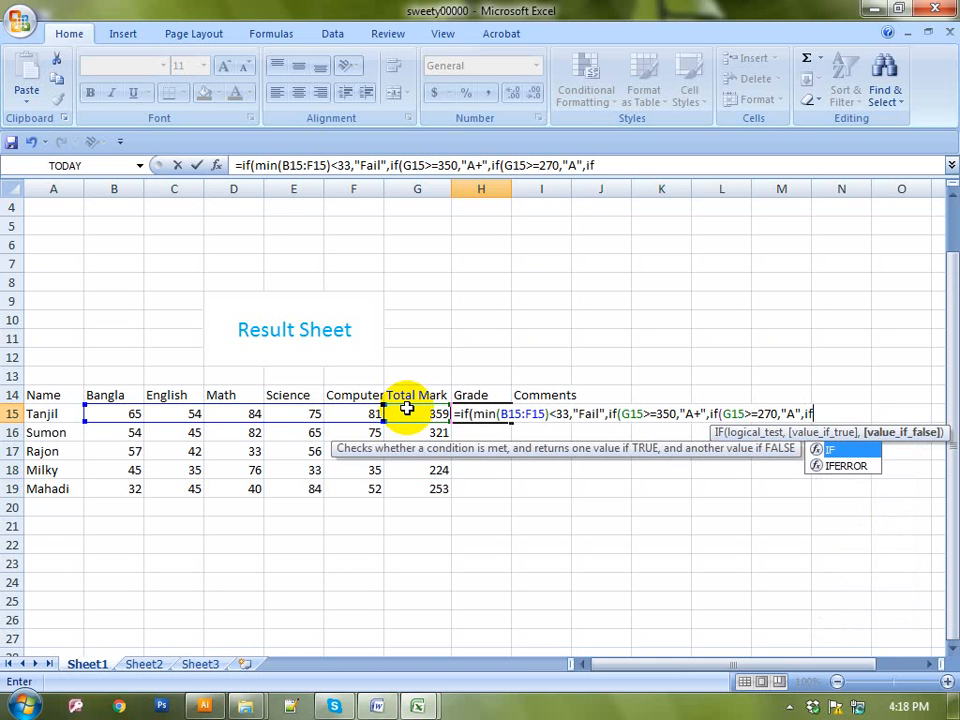
text(()
Add nested conditions G15>=225 returning "B" and G15>=200 returning "C"
click(413, 410)
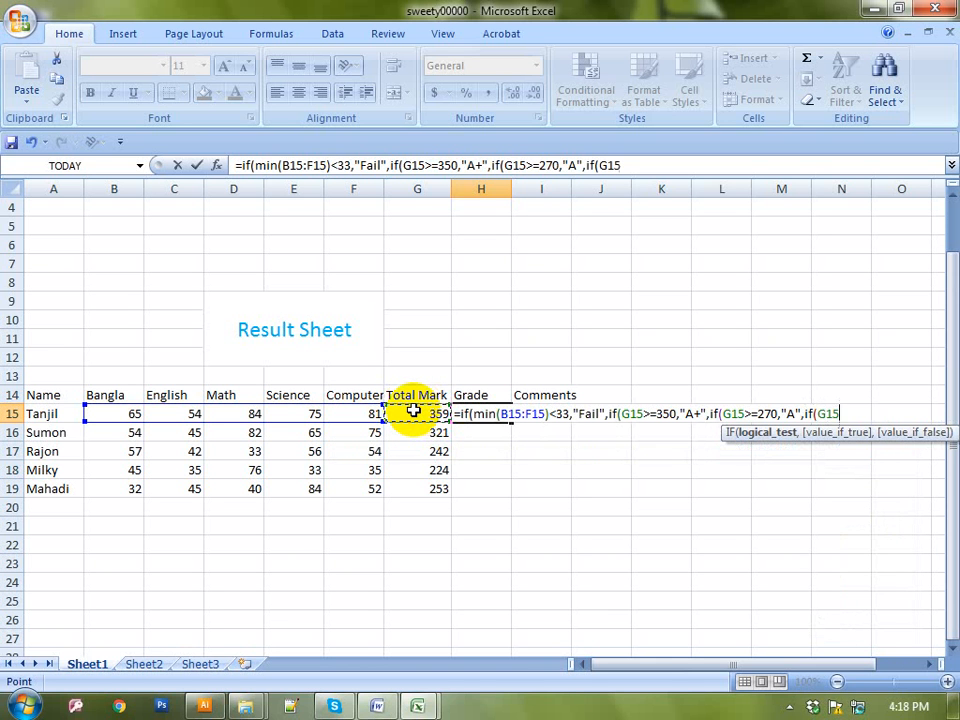
text(>)
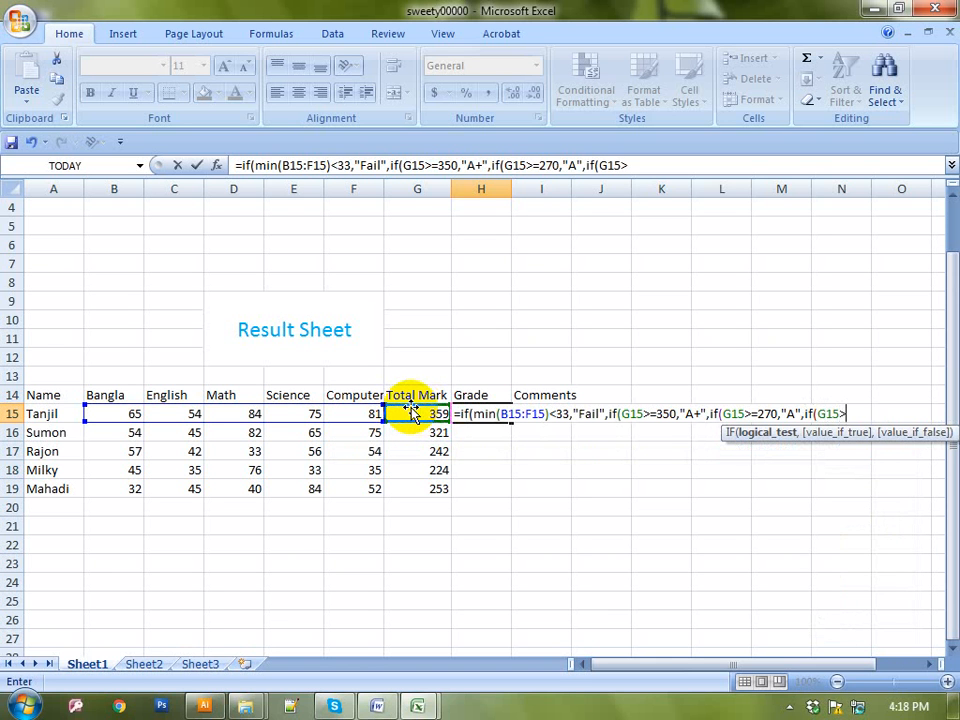
text(=225)
text(,)
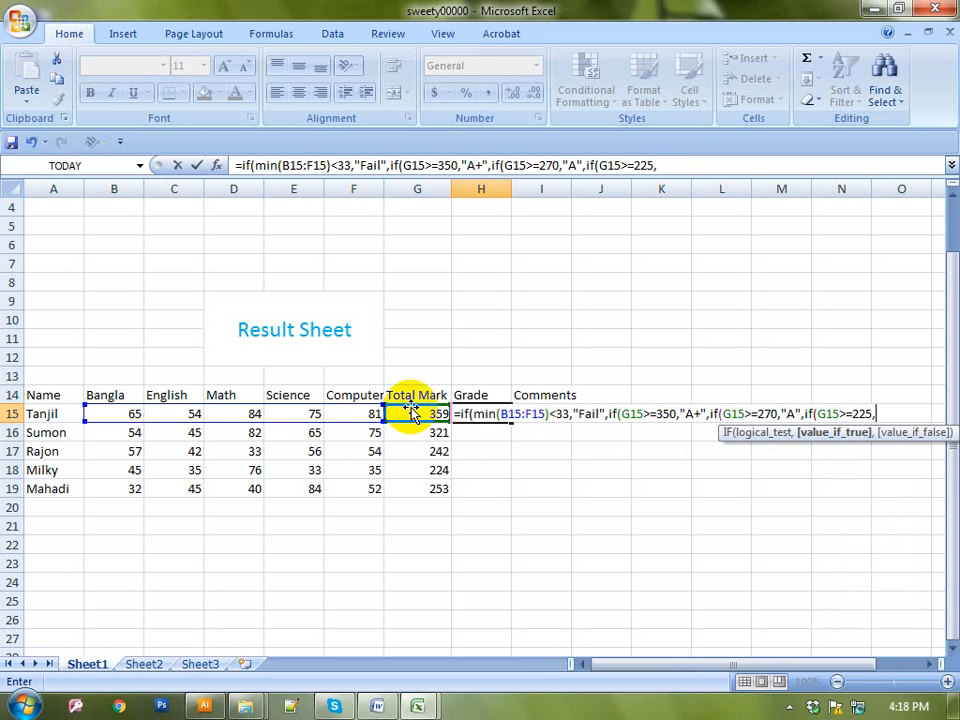
text("B",)
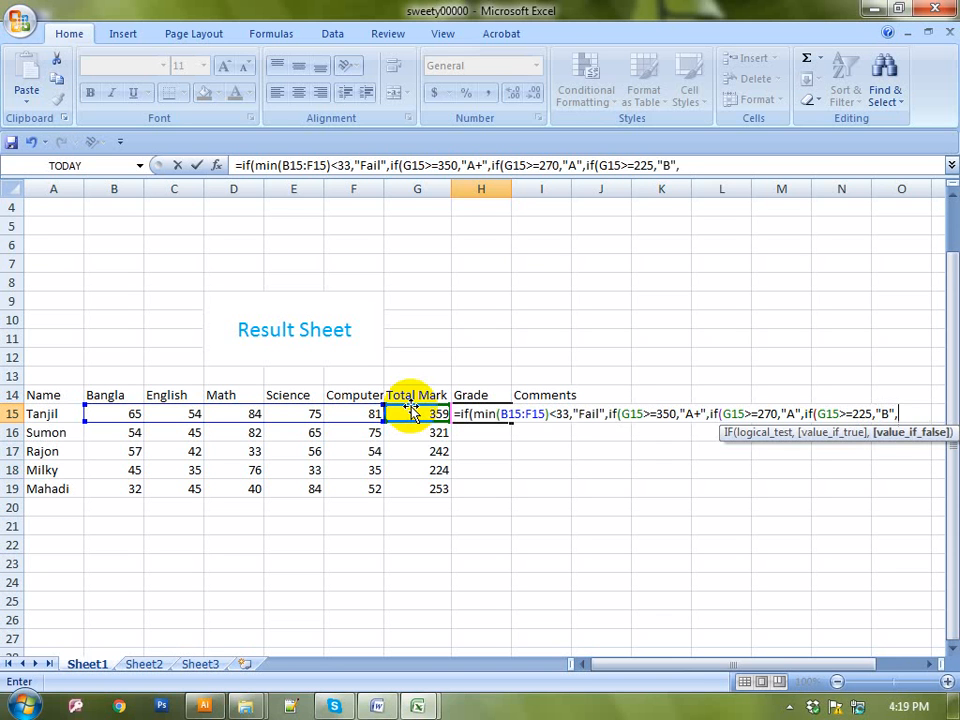
text(if()
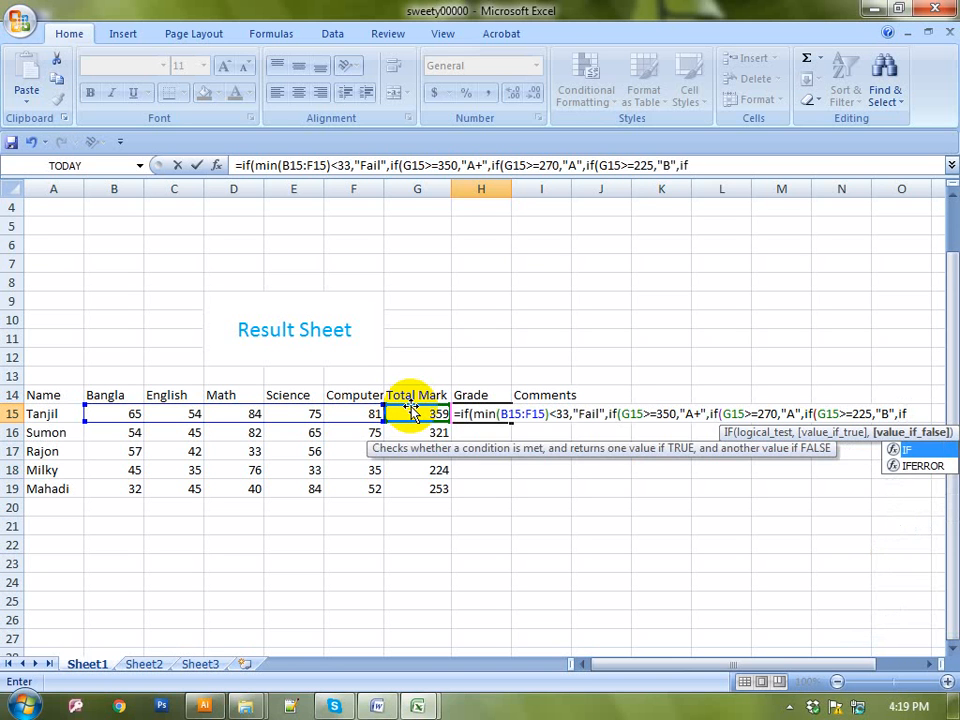
click(416, 413)
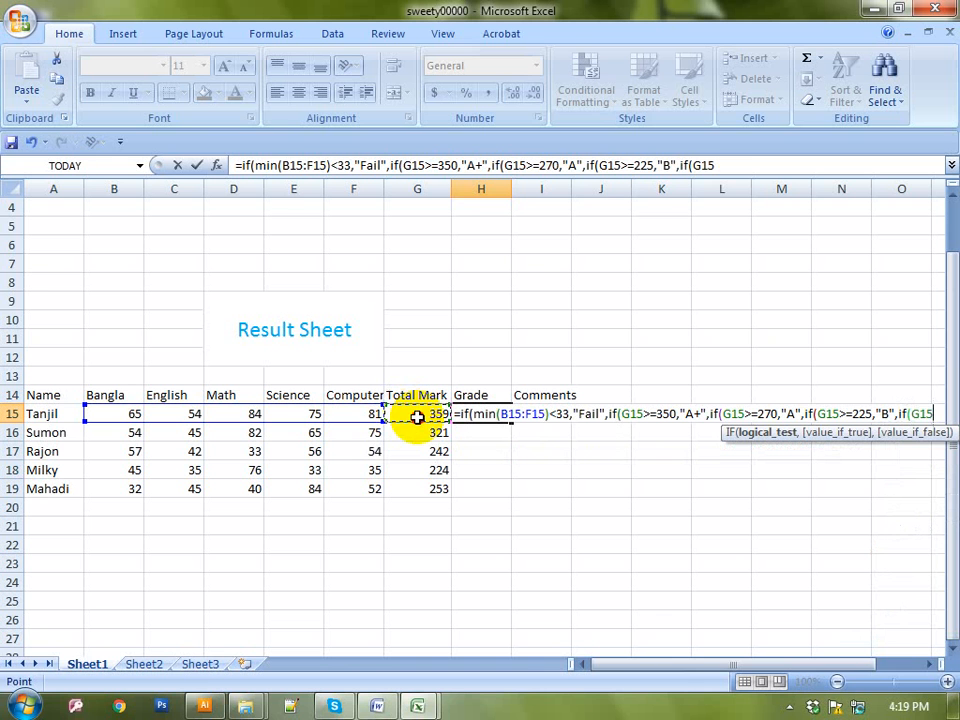
text(>=)
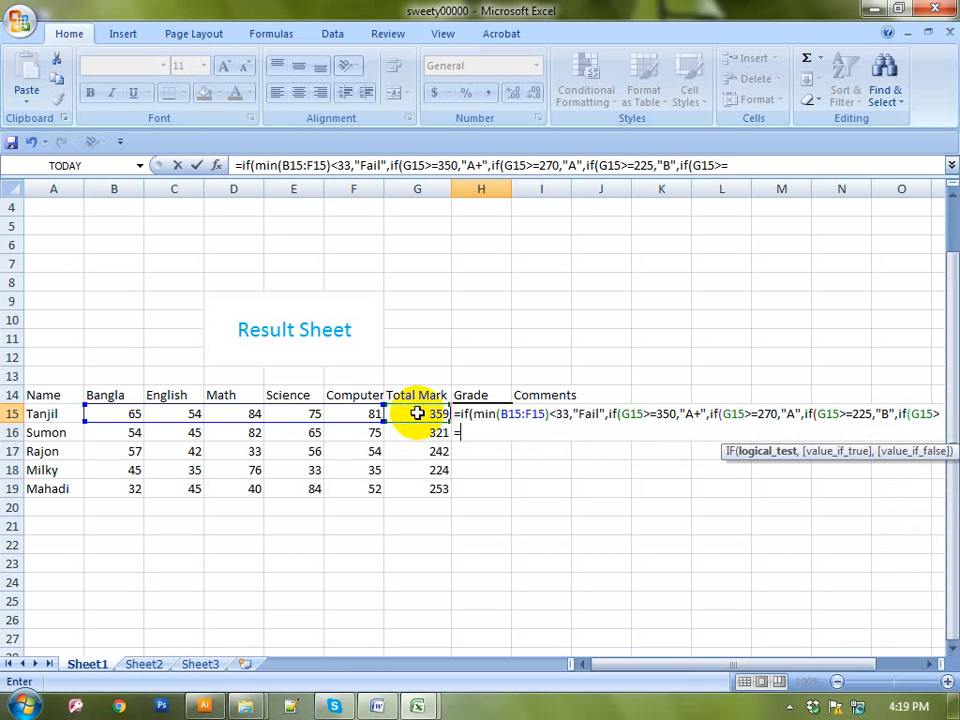
text(200,)
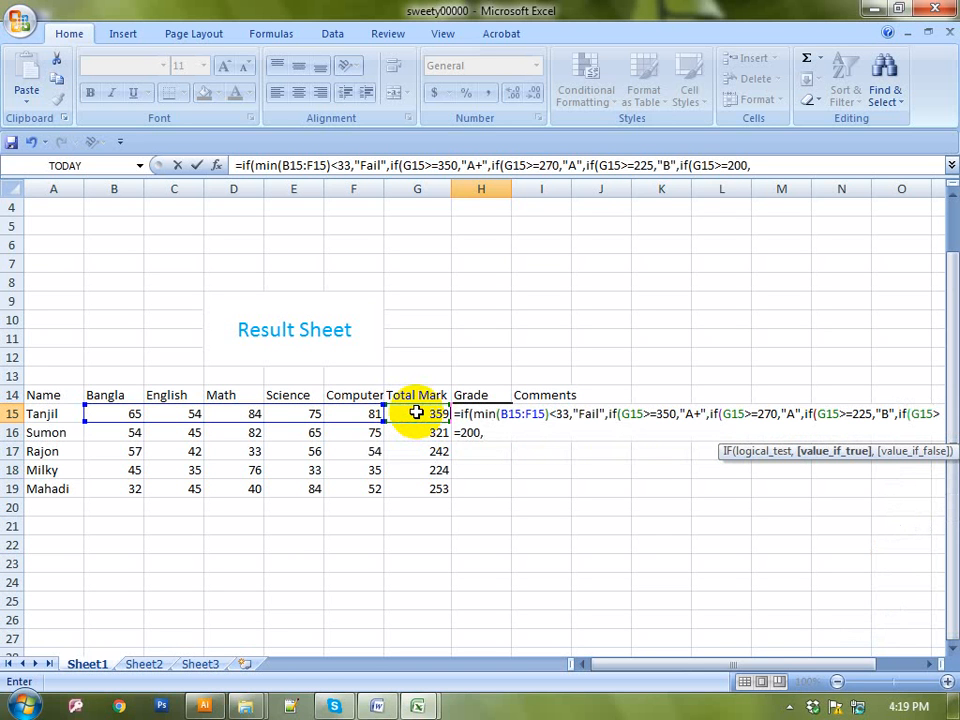
text("C",)
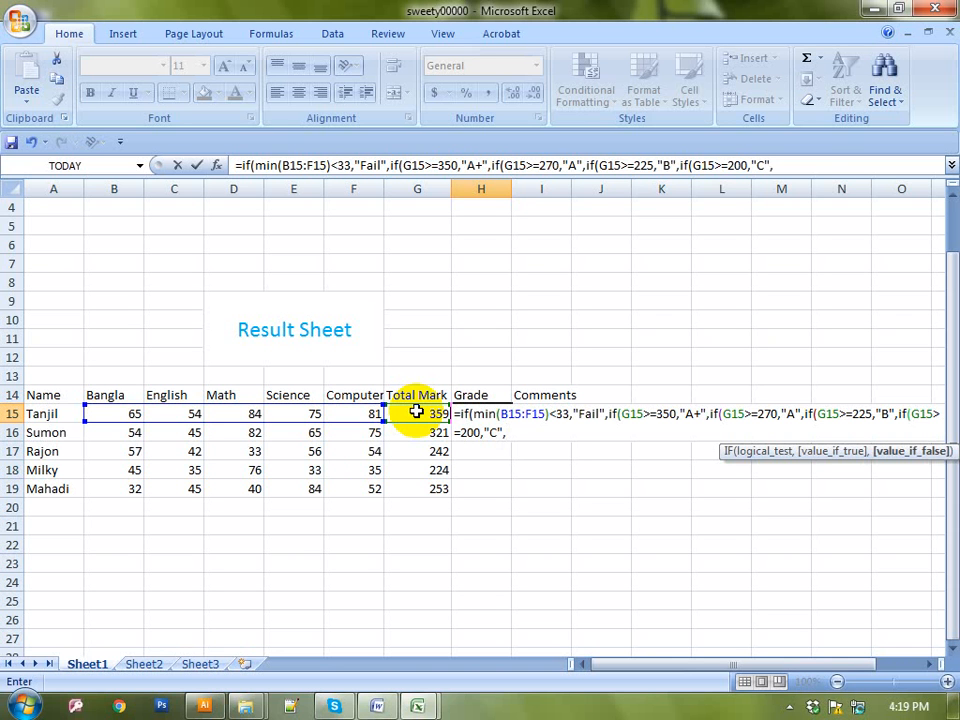
Add a final IF with G15<200 returning "D" and close all brackets
text(if)
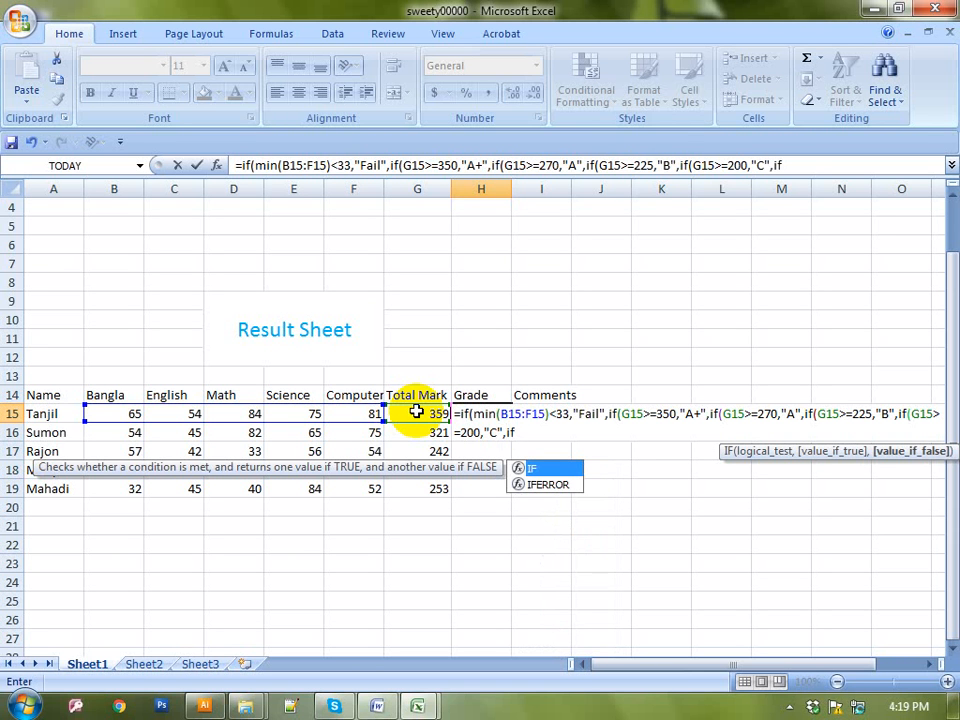
text(()
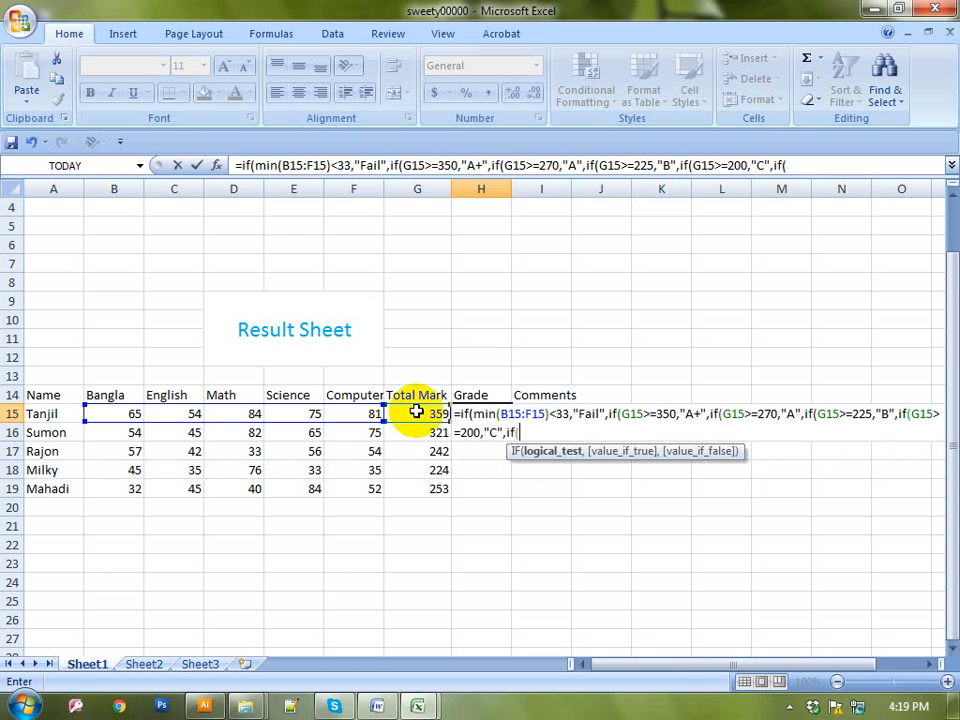
click(415, 412)
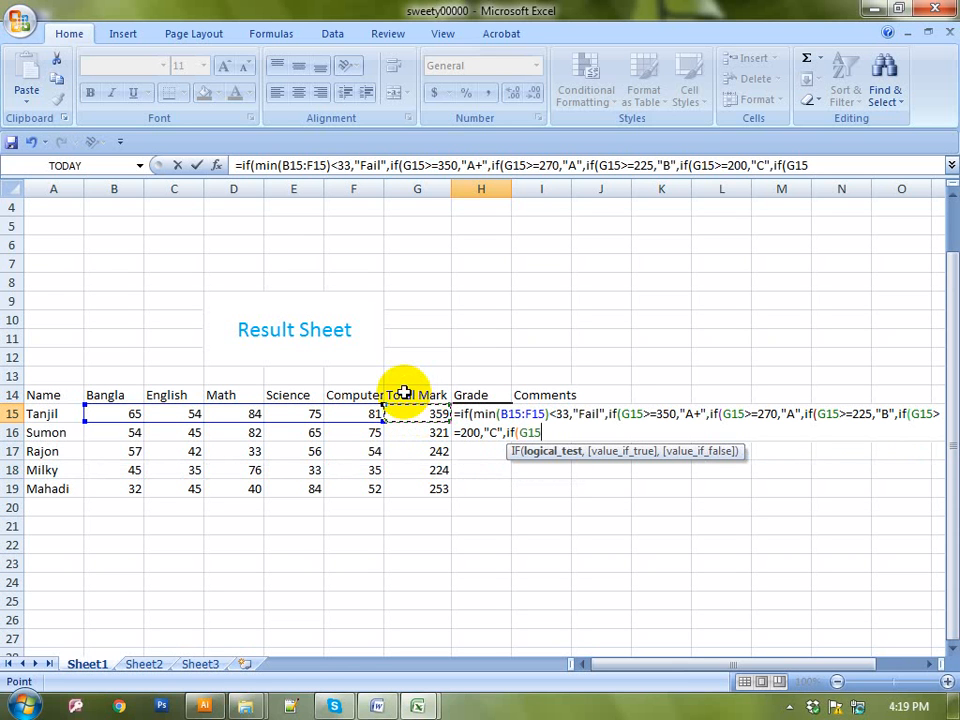
text(<)
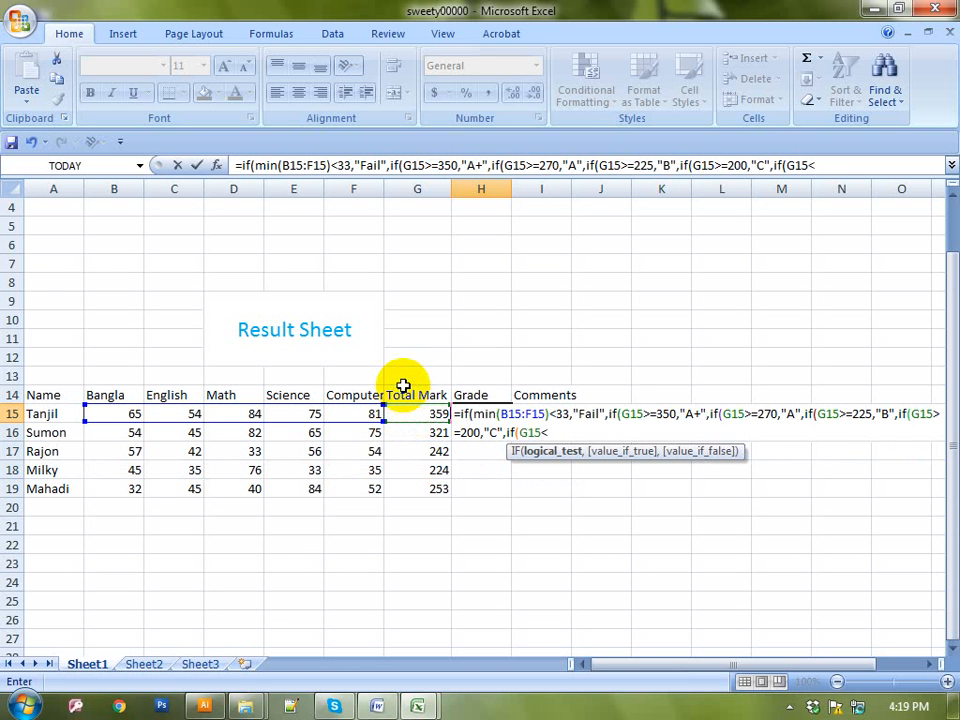
text(200,)
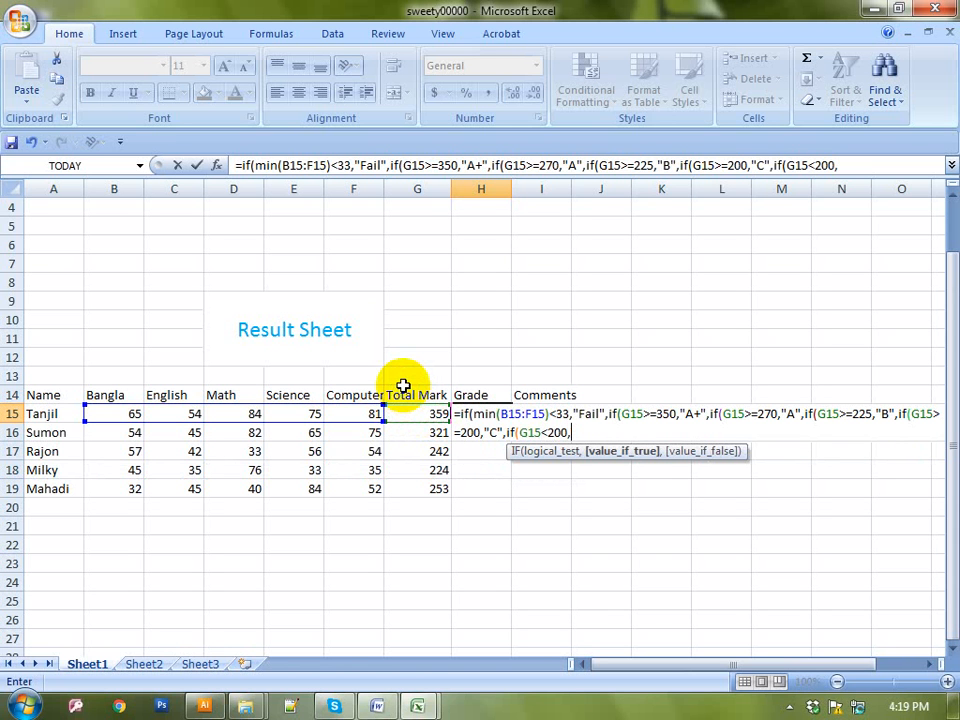
text("D")
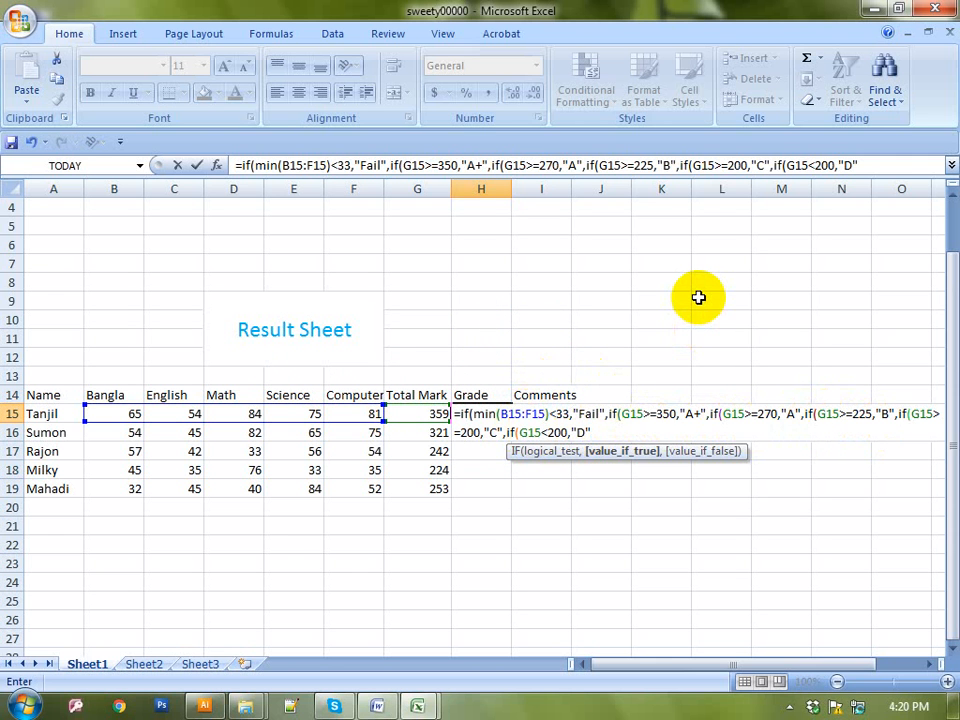
text())
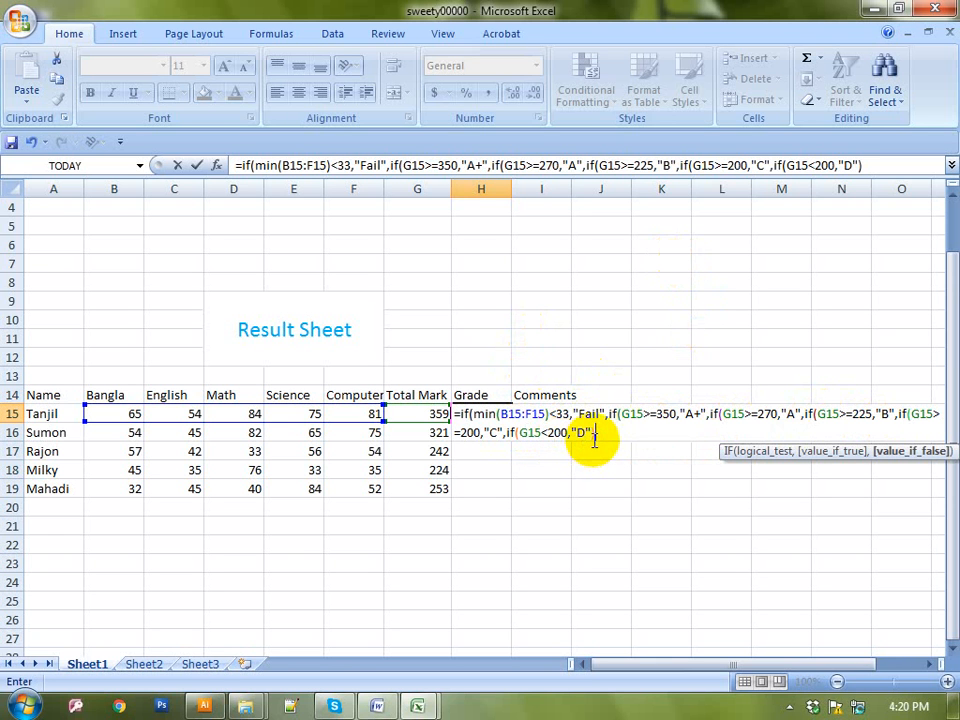
text()))
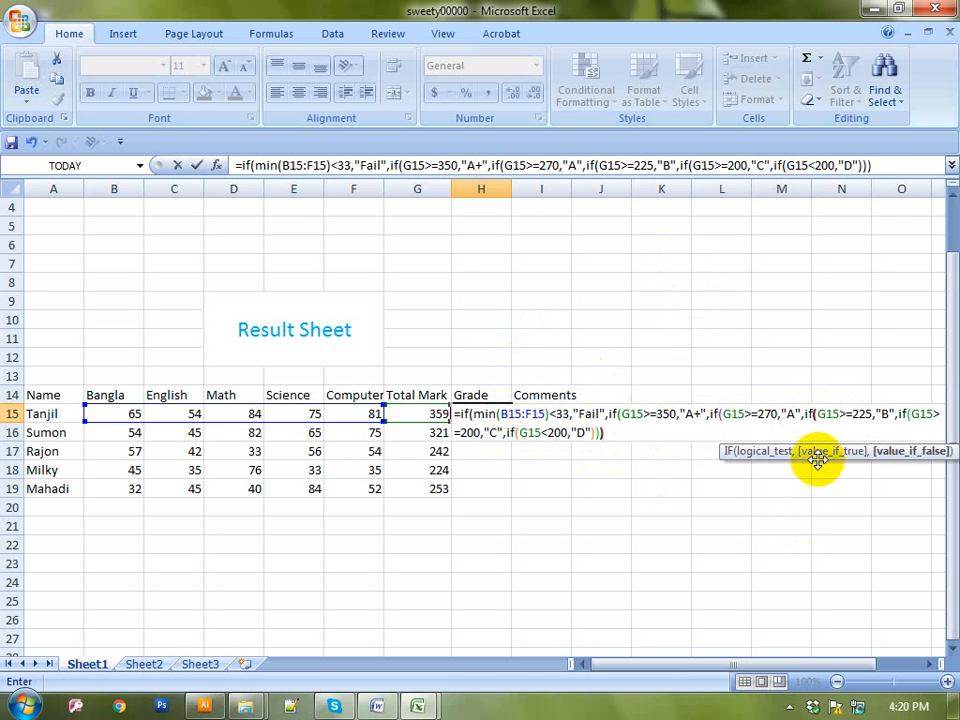
text())))
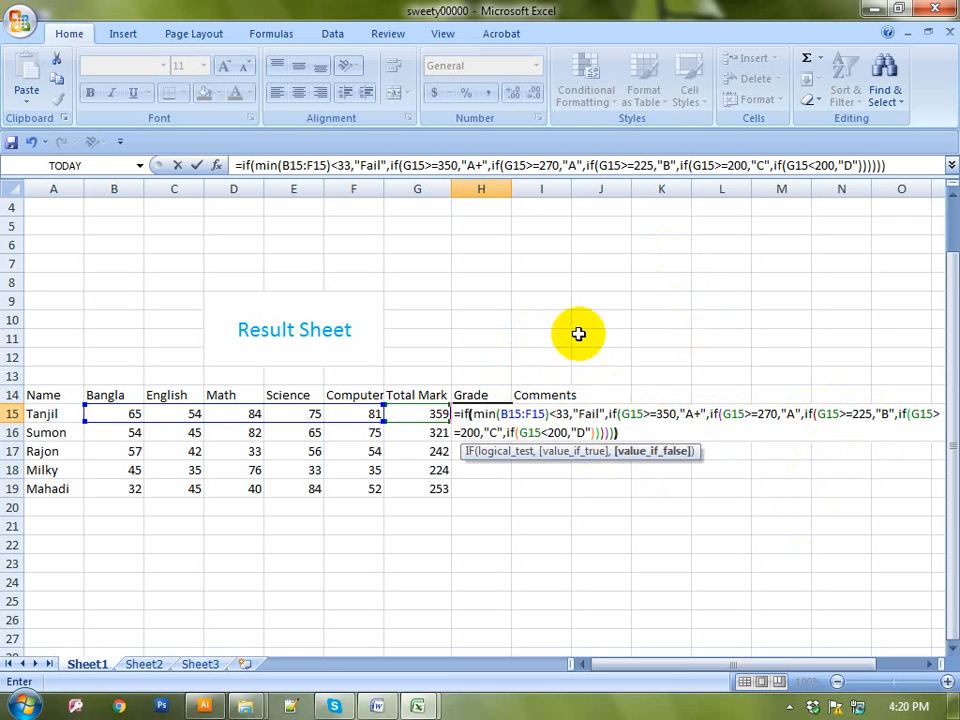
text())
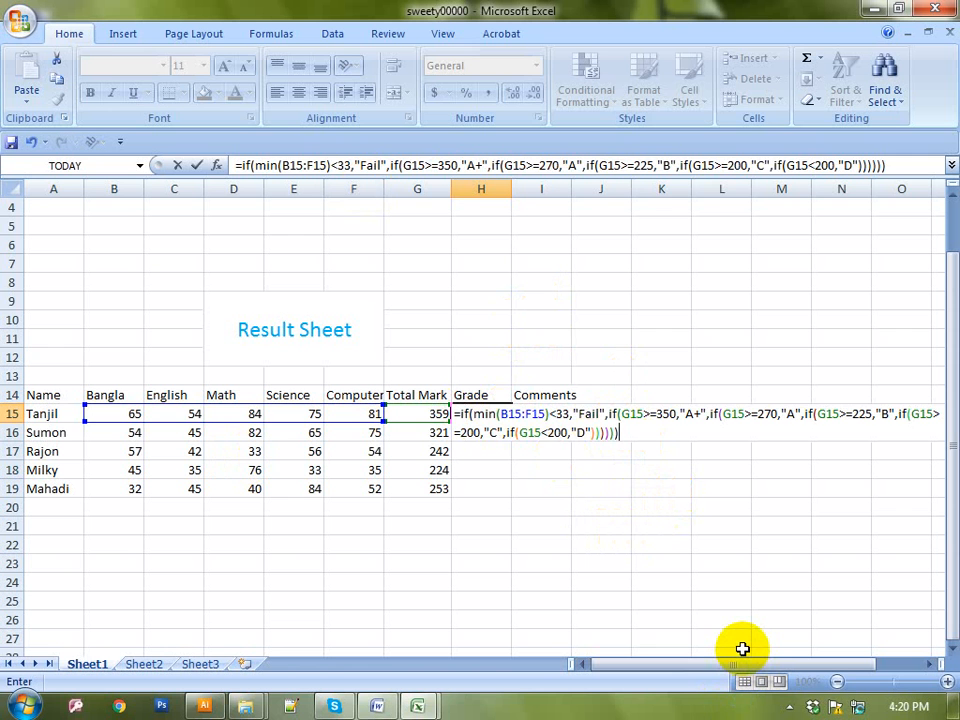
Enter the grade formula (A+) and fill it down to H19, showing A, B, C and Fail
key(Return)
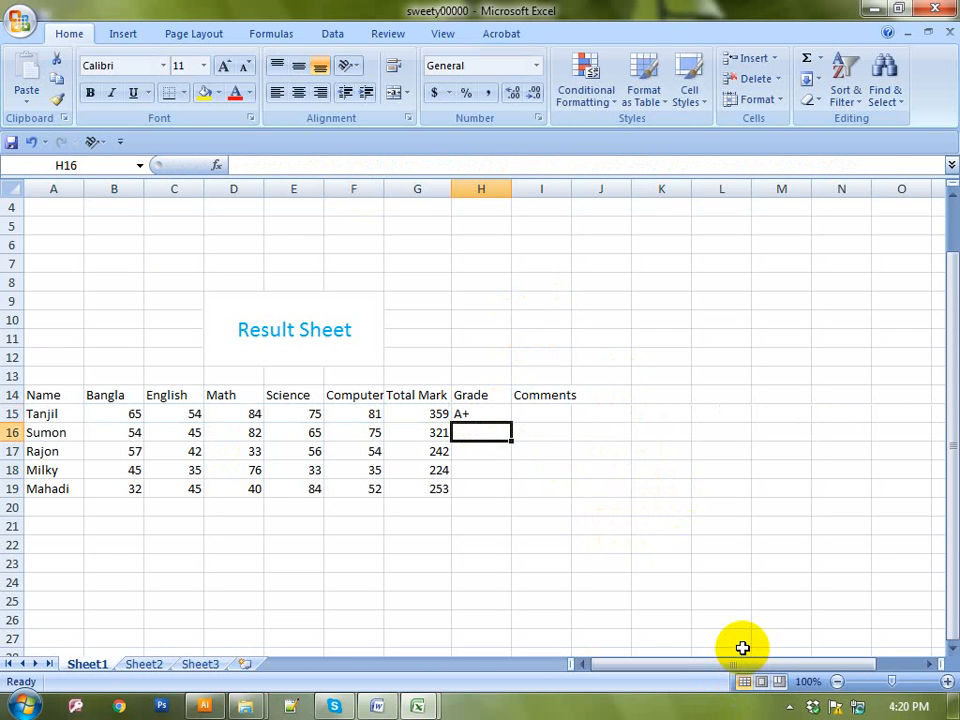
click(470, 411)
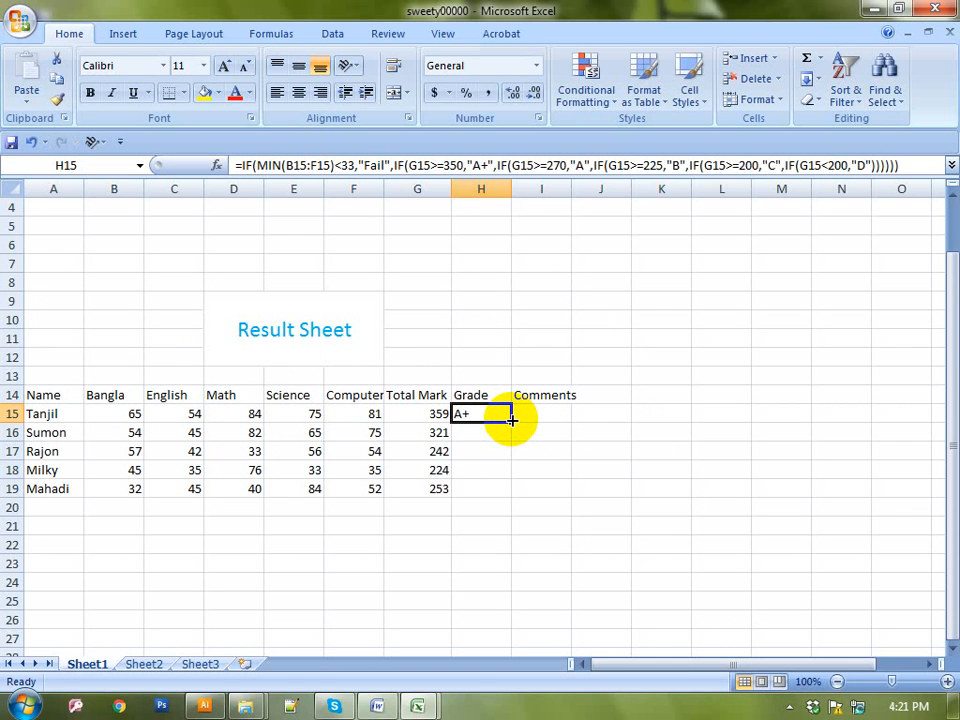
drag(511, 420, 531, 499)
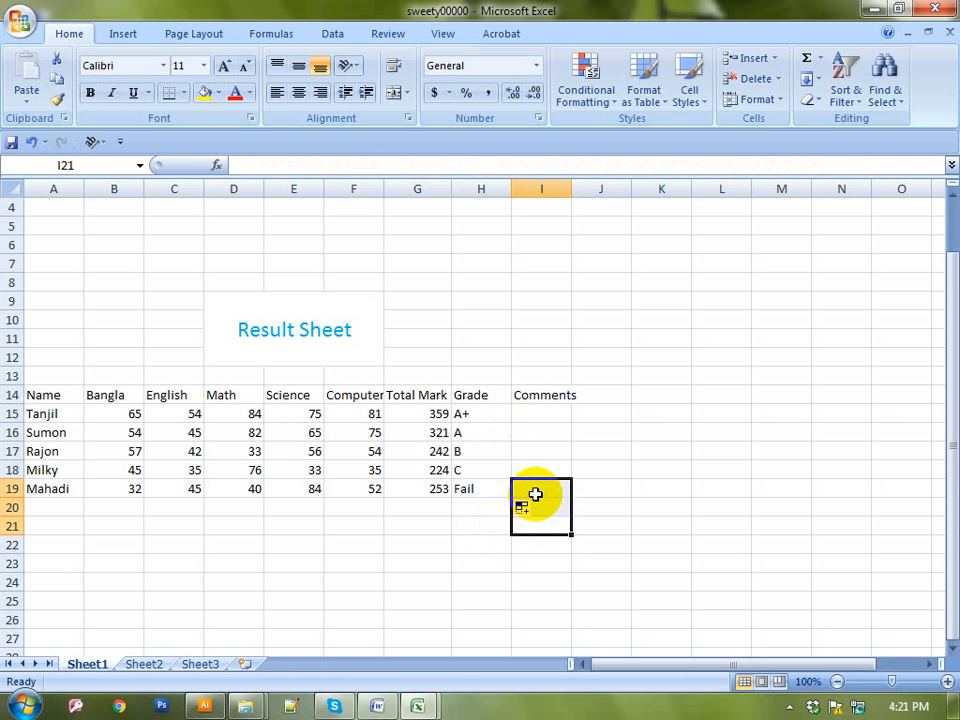
Inspect the formulas in H19, G19 and B19, then widen the Comments column slightly
click(466, 490)
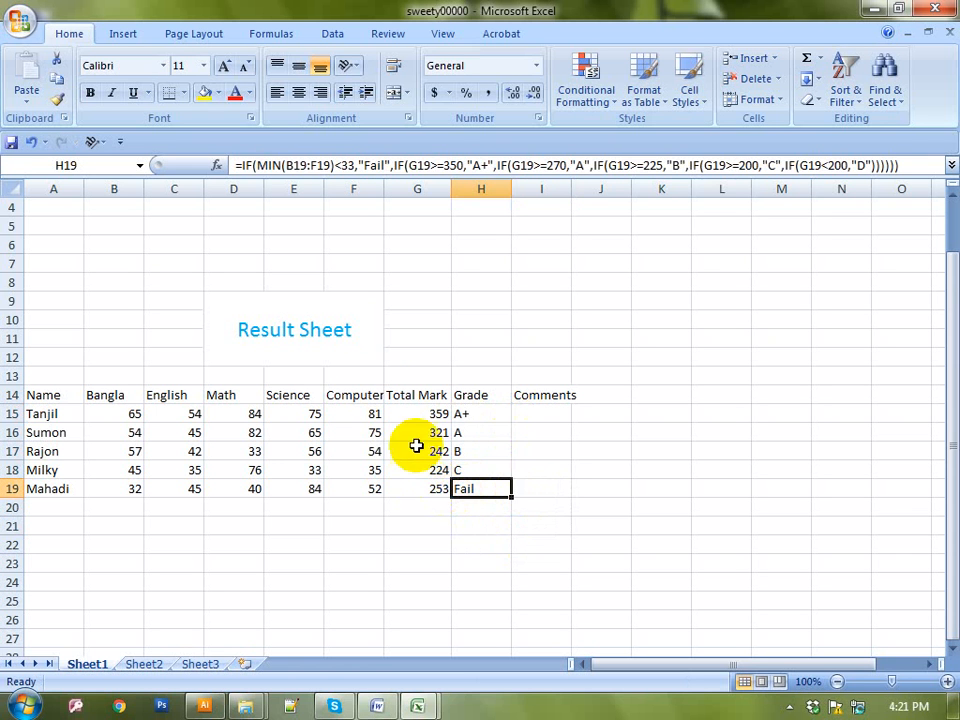
click(424, 488)
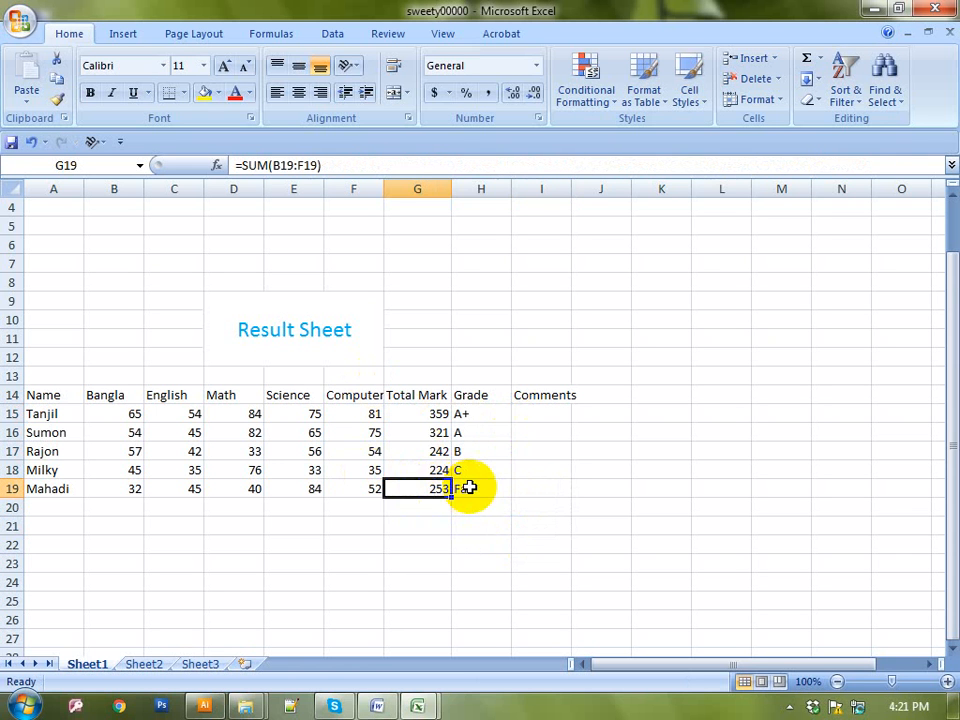
click(470, 488)
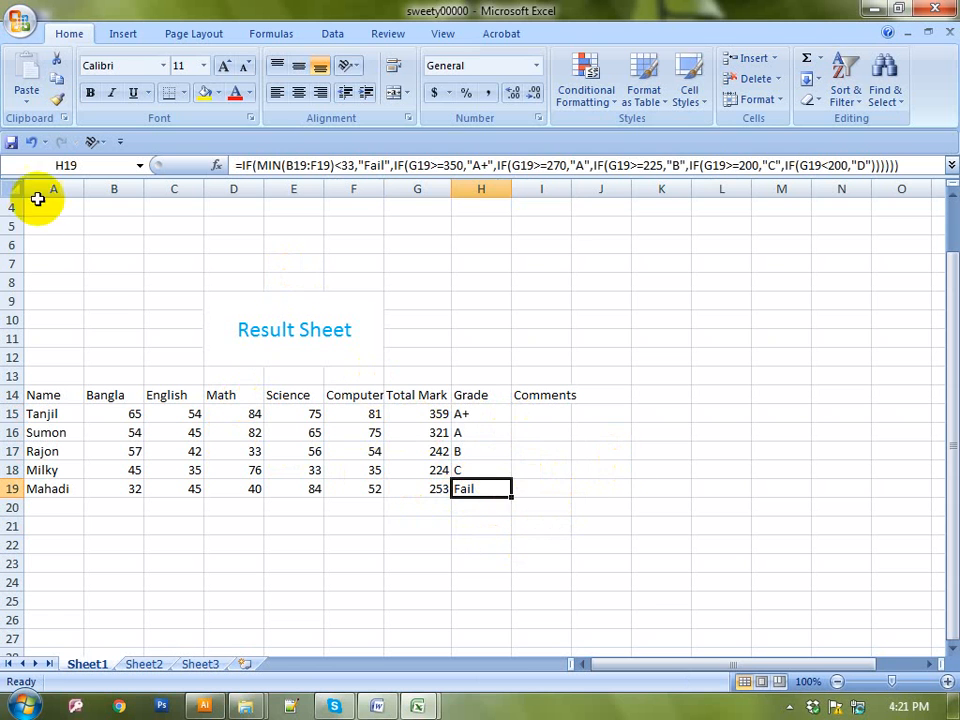
click(110, 490)
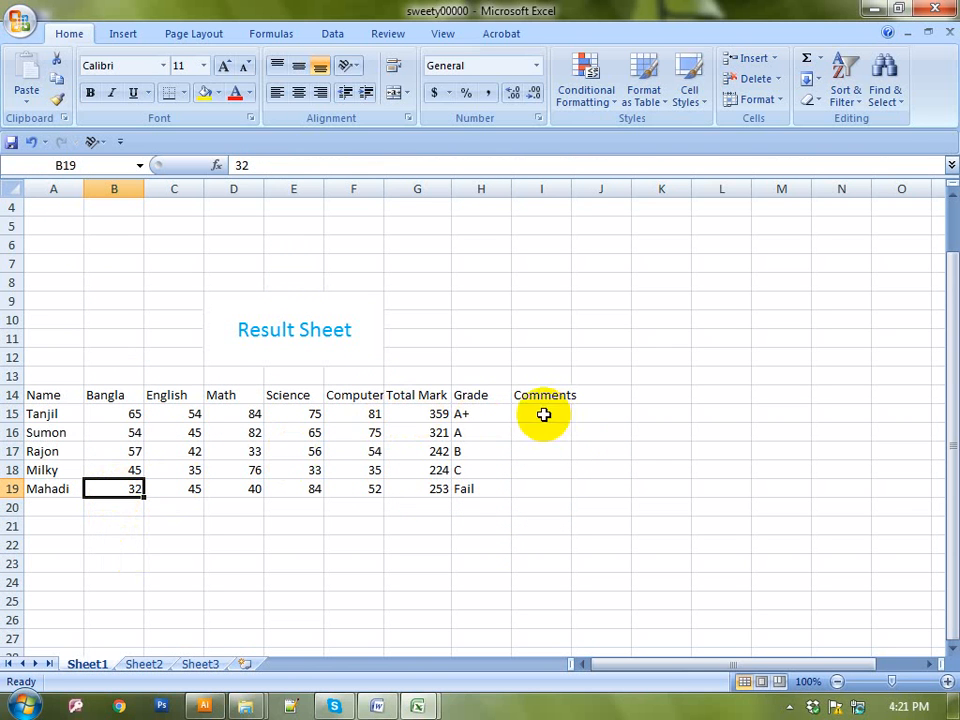
click(474, 489)
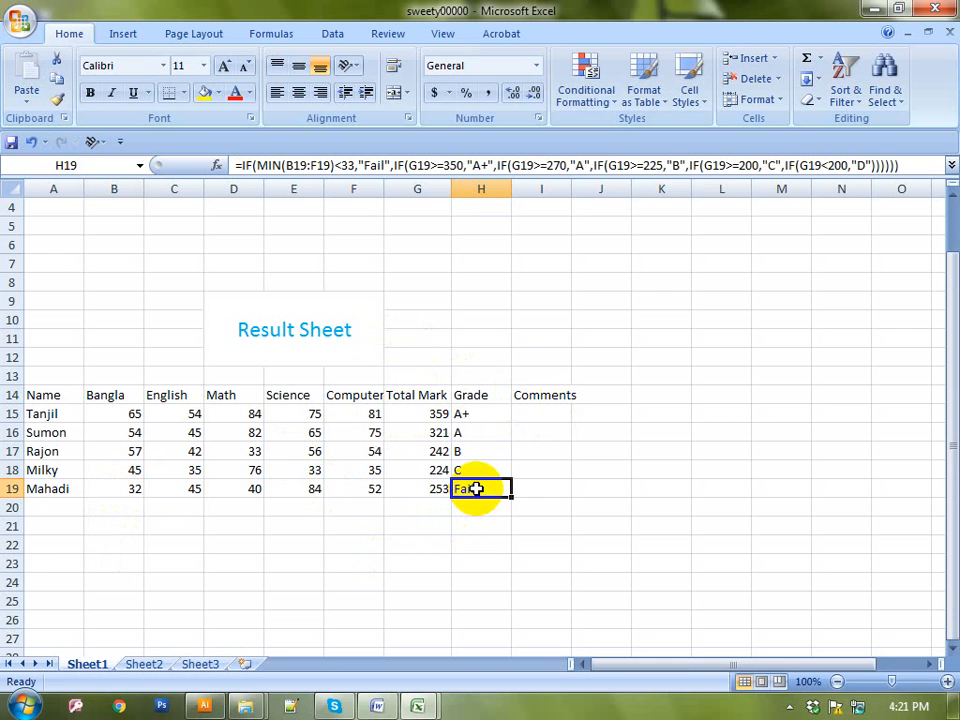
drag(570, 188, 580, 188)
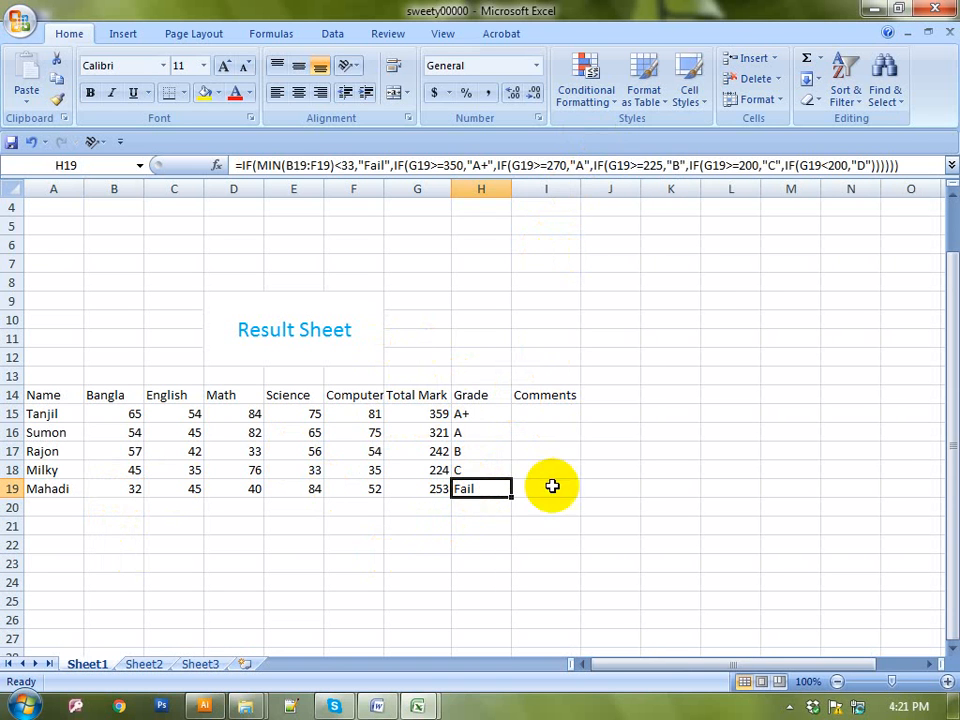
click(552, 422)
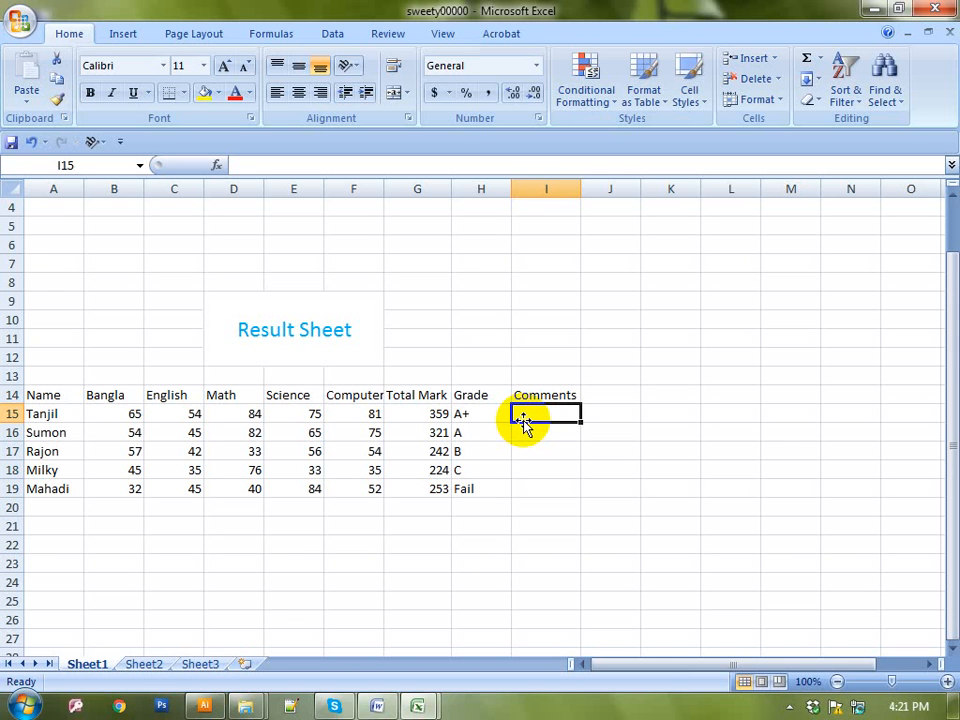
In I15 type =IF(H15="A+","Excellent", to begin the comment formula
text(=)
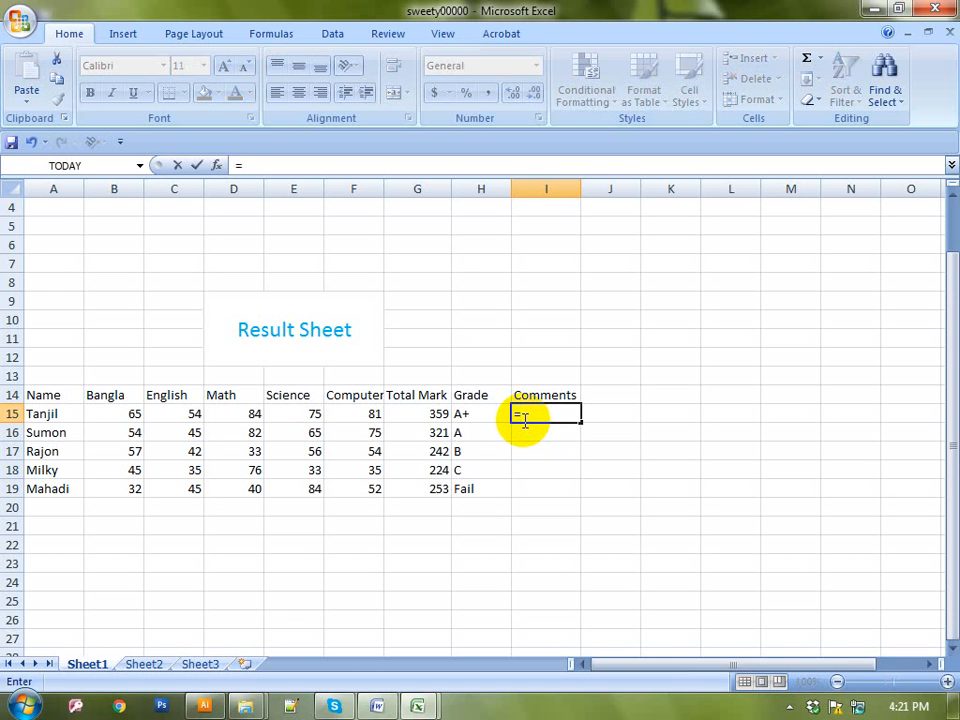
text(if)
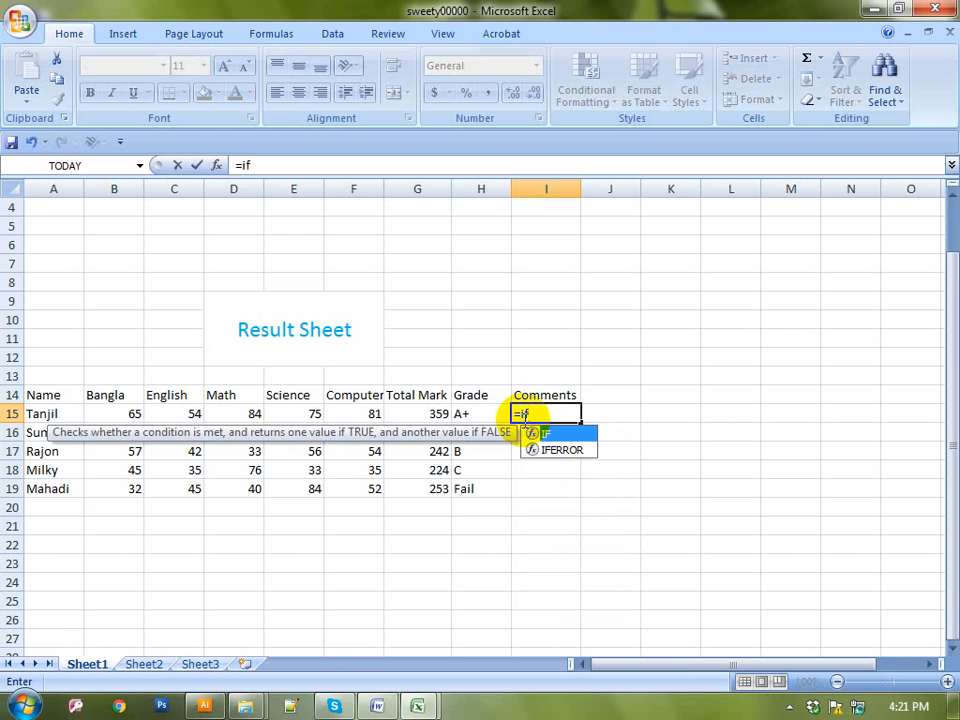
text(()
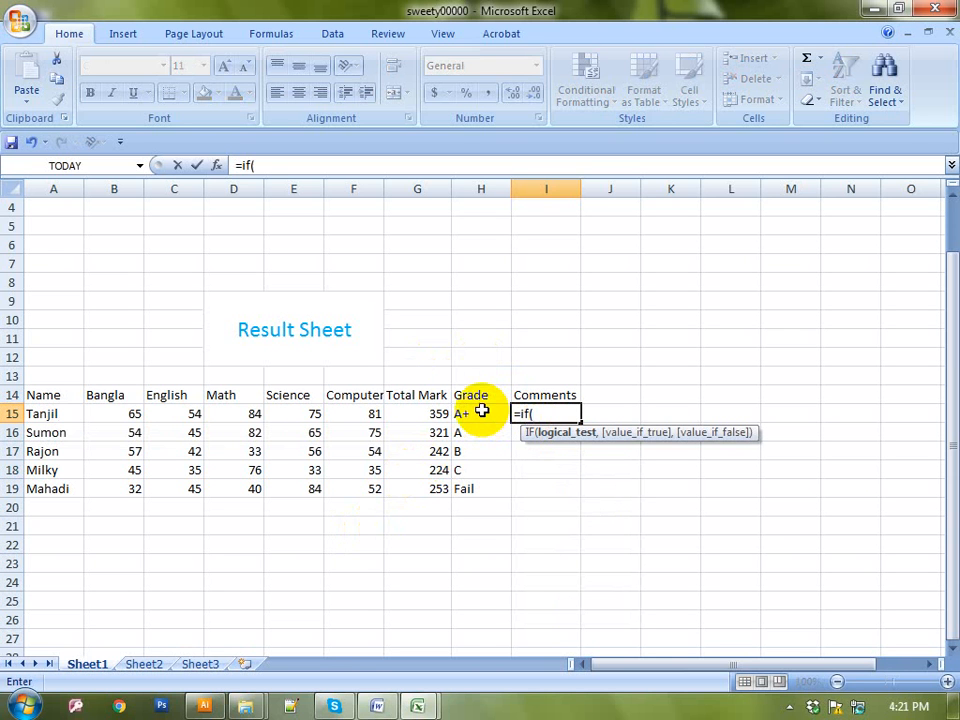
click(481, 412)
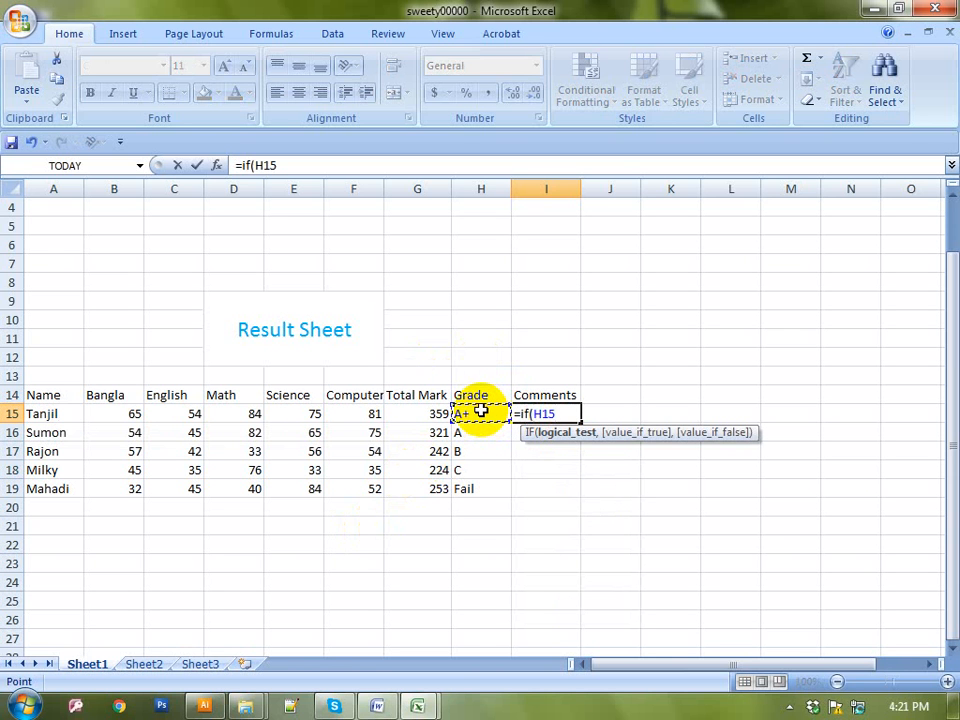
text(="A+",)
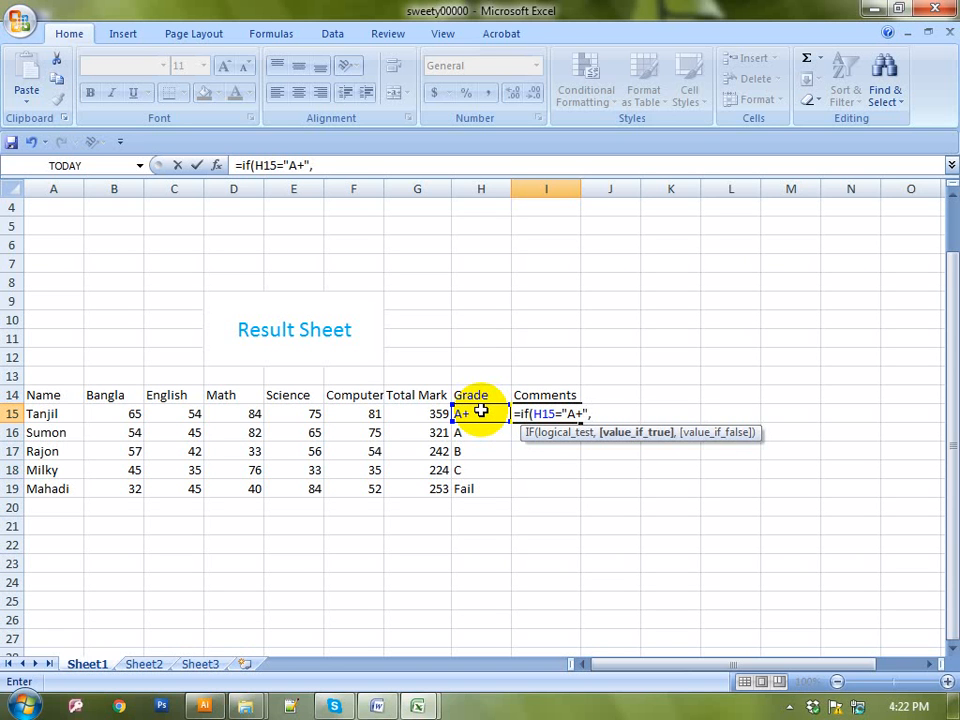
text("Excellent)
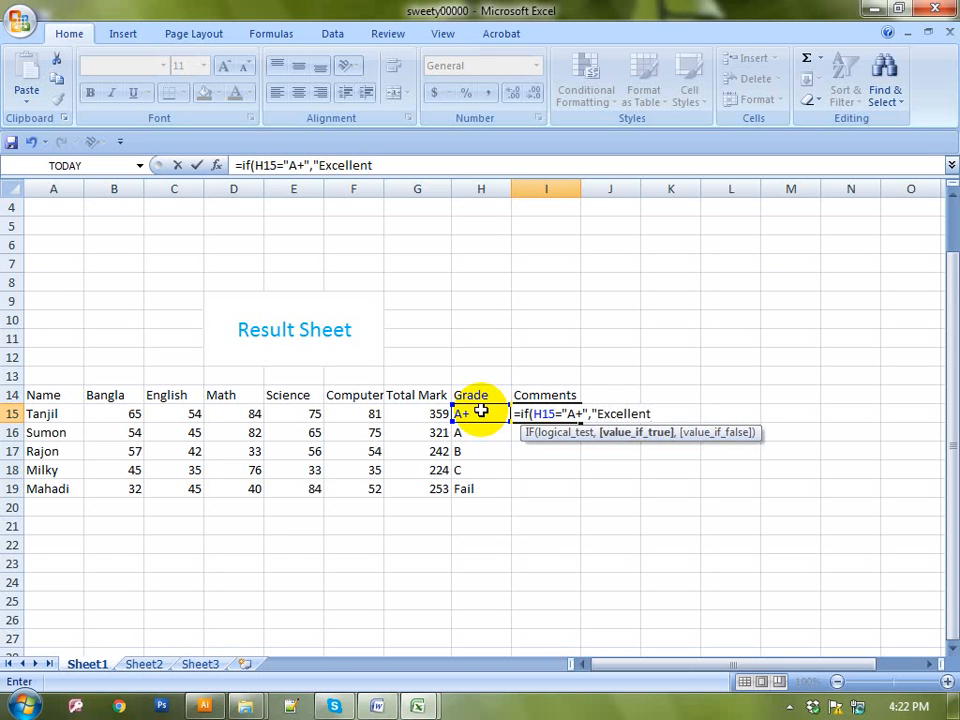
text(",)
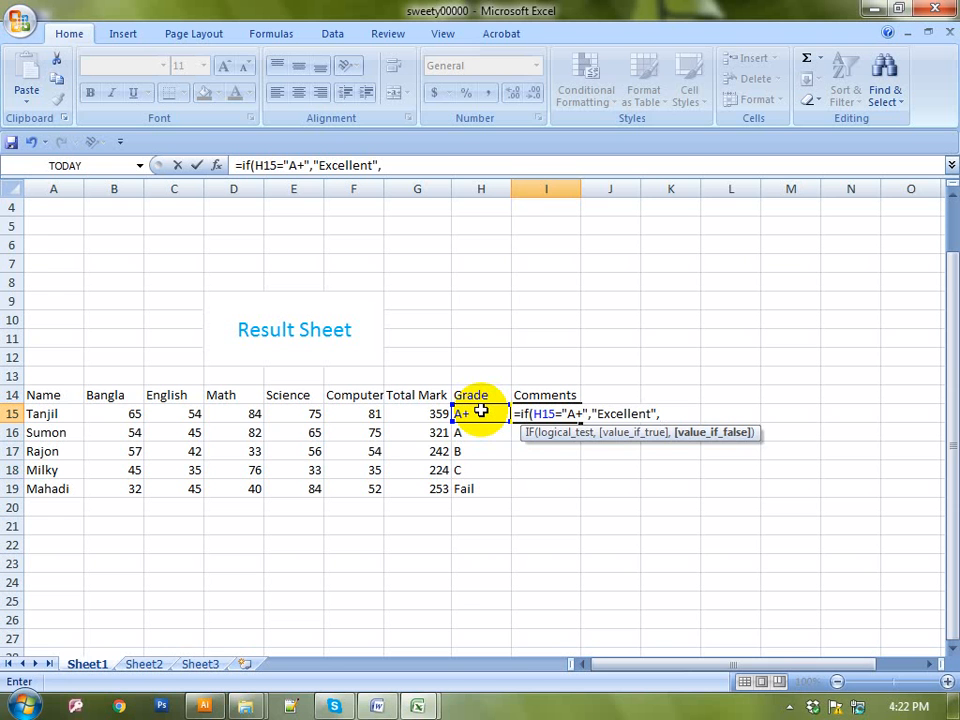
Add nested checks on H15 returning "Very Good" for A and "Good" for B
text(if)
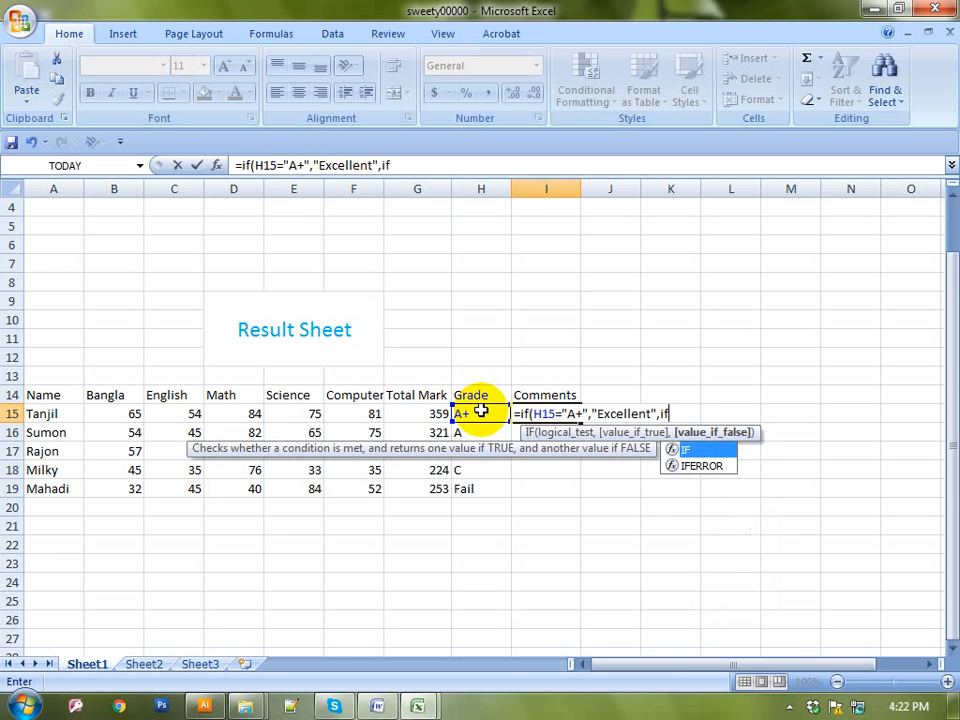
text(()
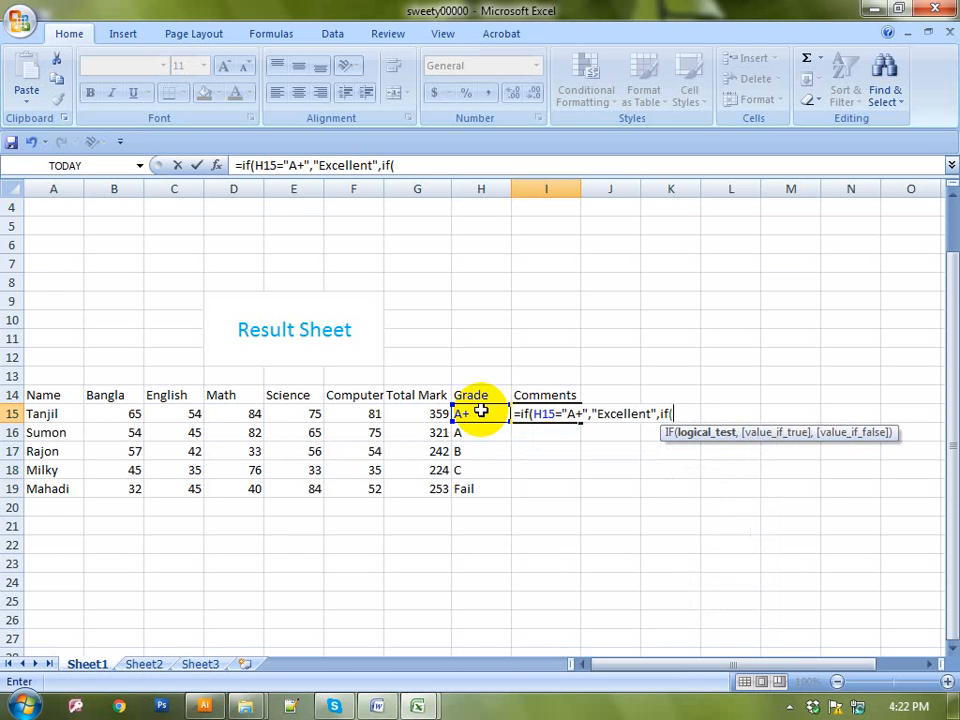
click(481, 411)
text(="A)
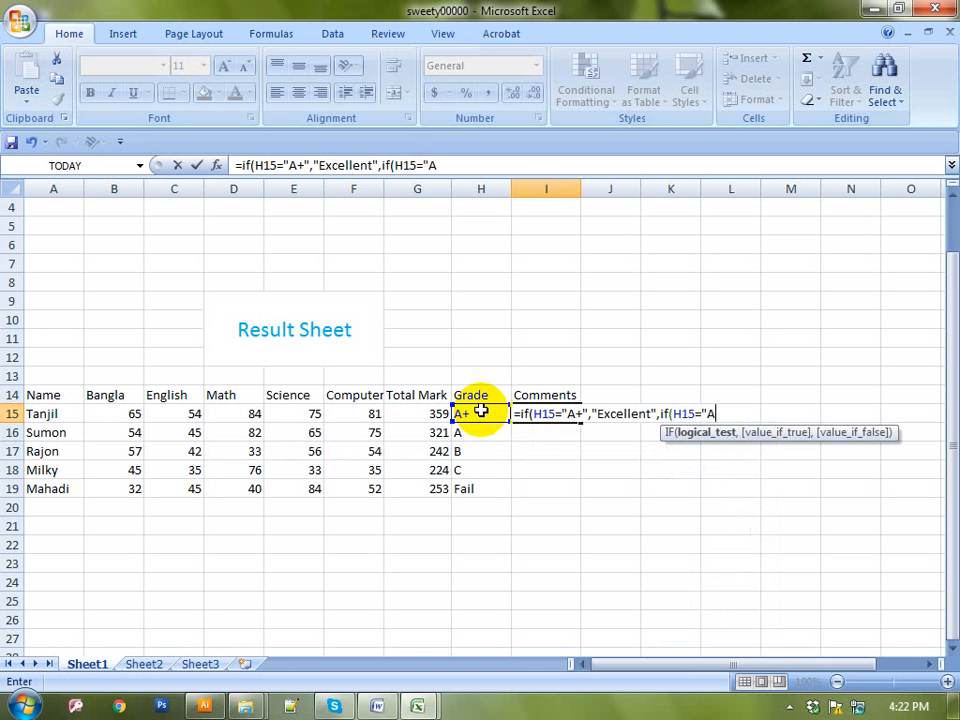
text(",)
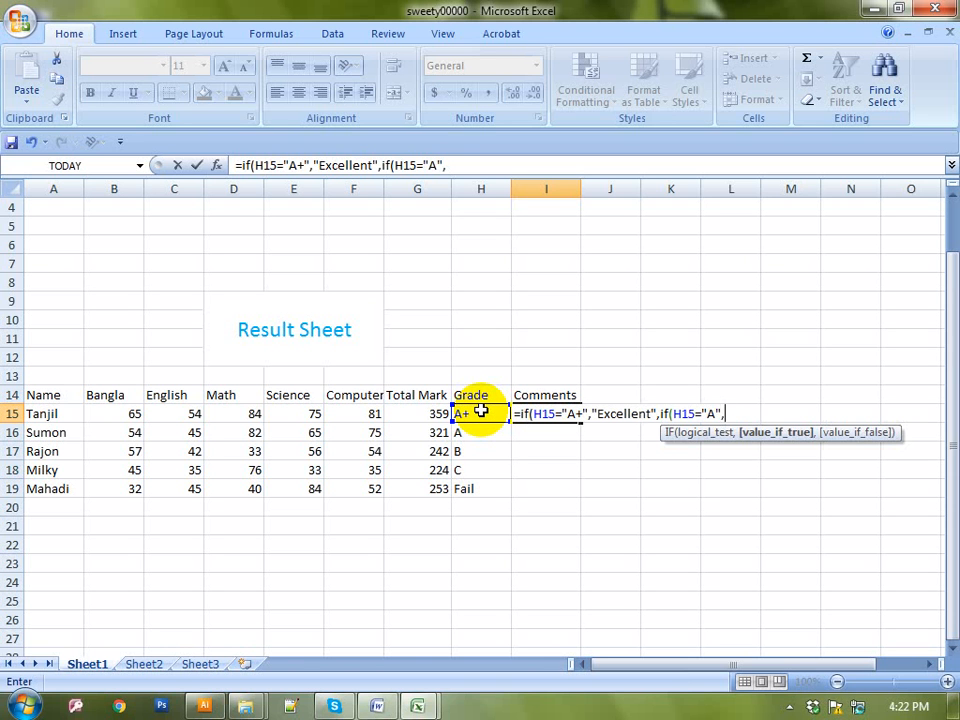
text("Very Gi)
key(BackSpace)
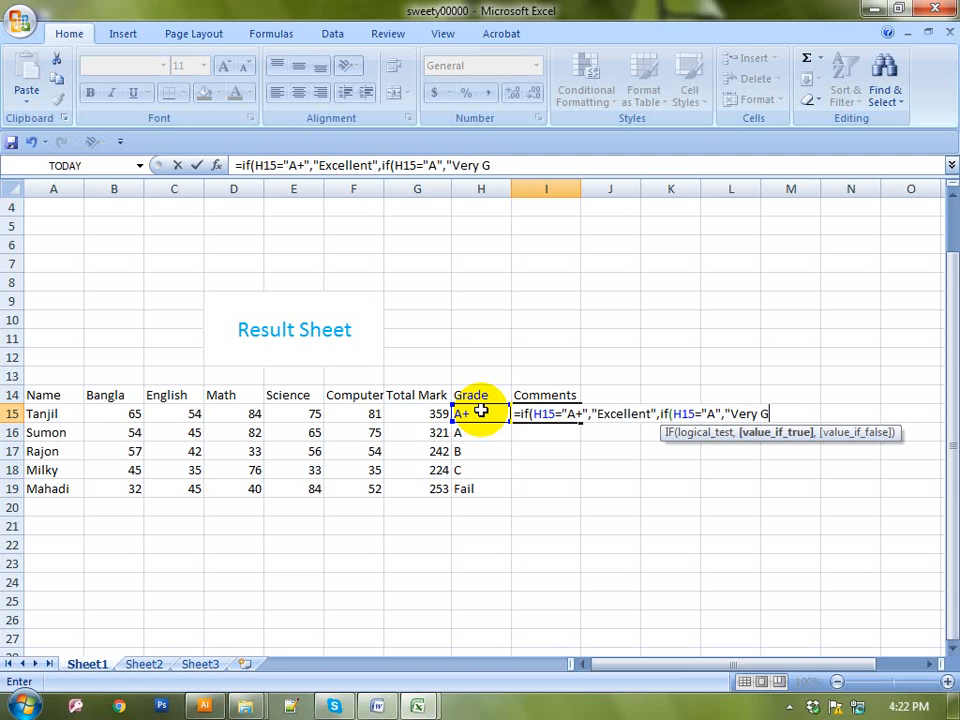
text(ood",)
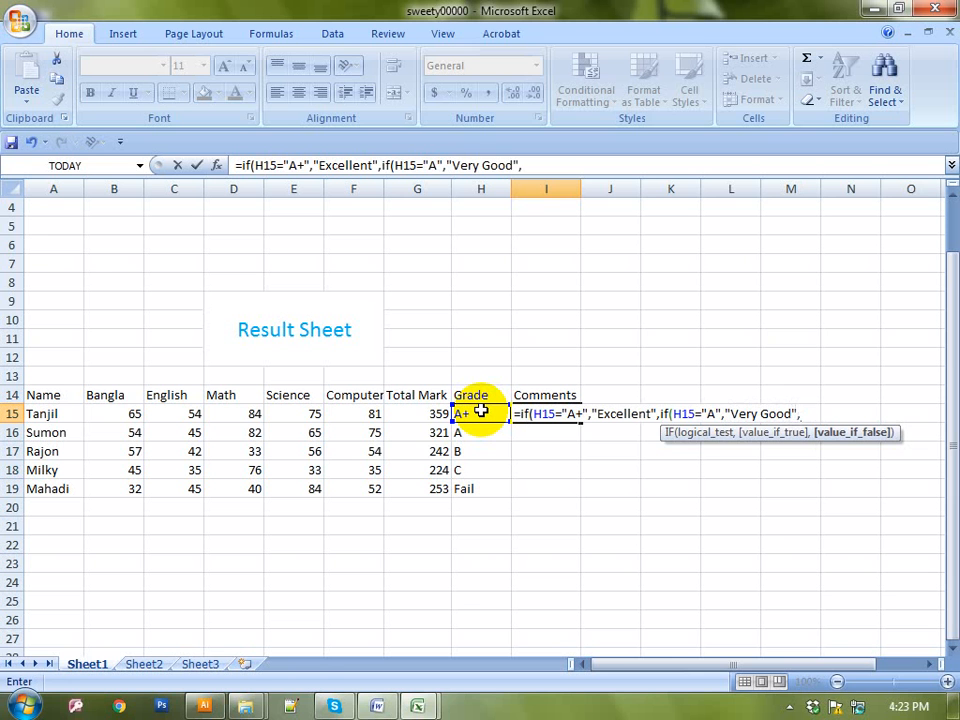
text(if()
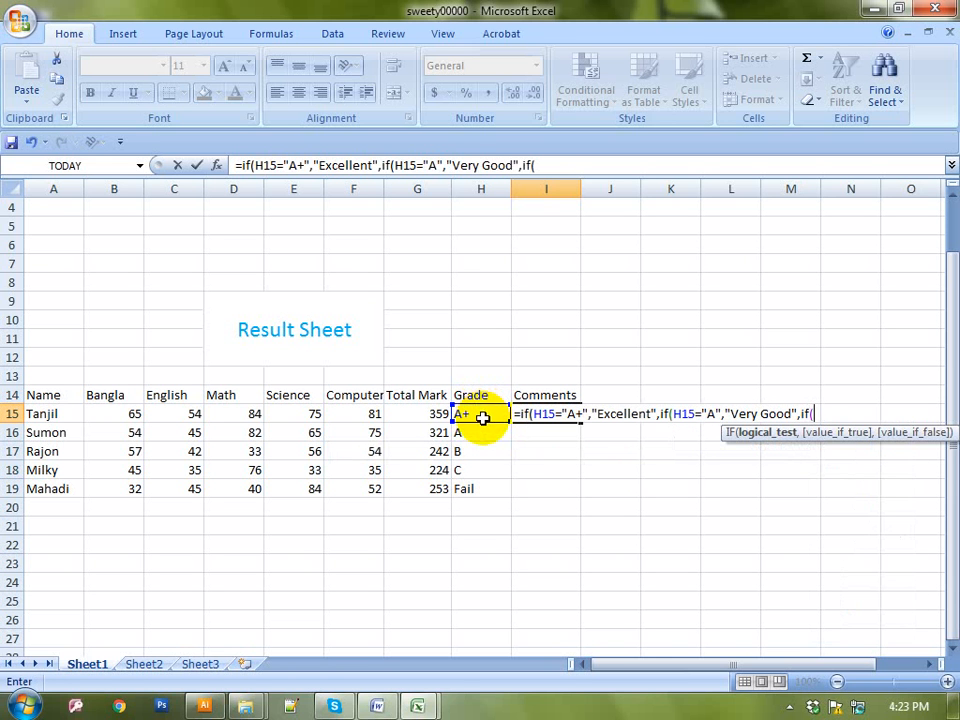
click(479, 411)
text(=)
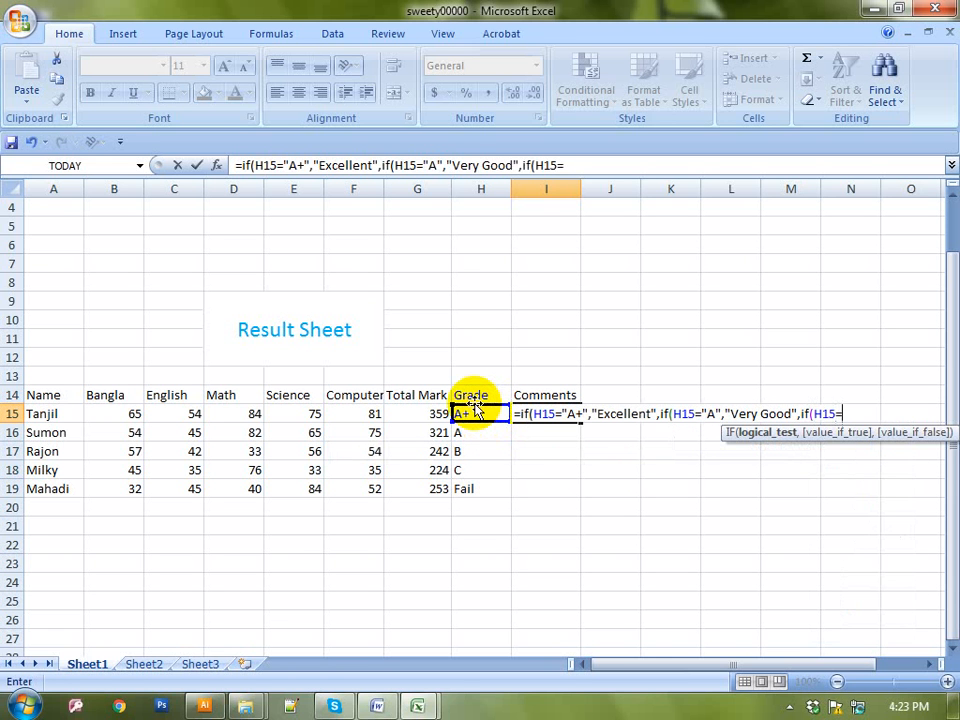
text("B",)
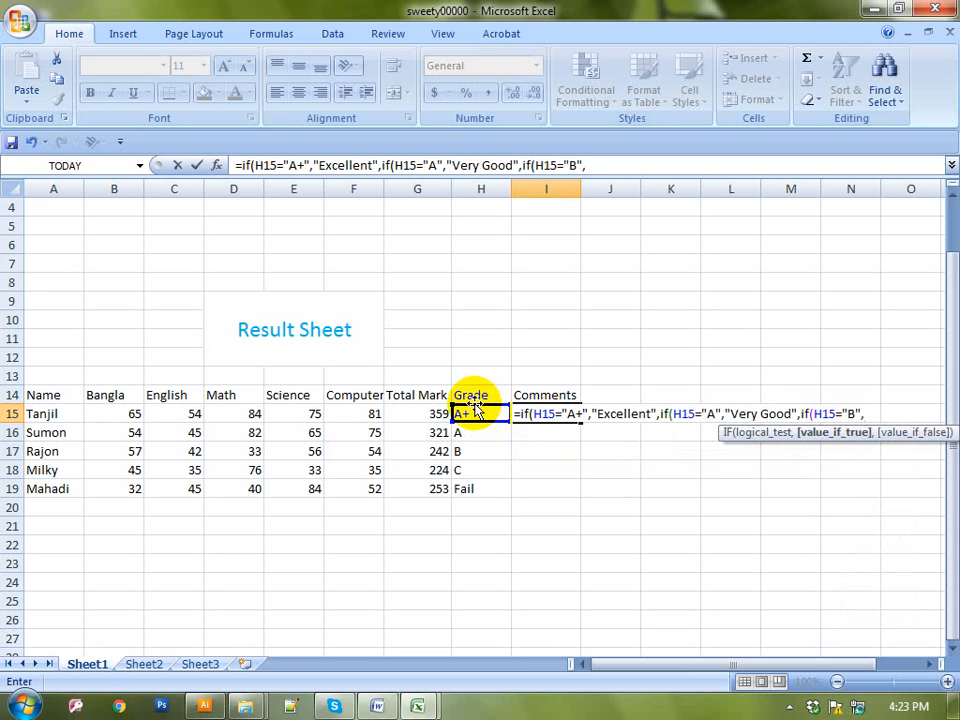
text("Good")
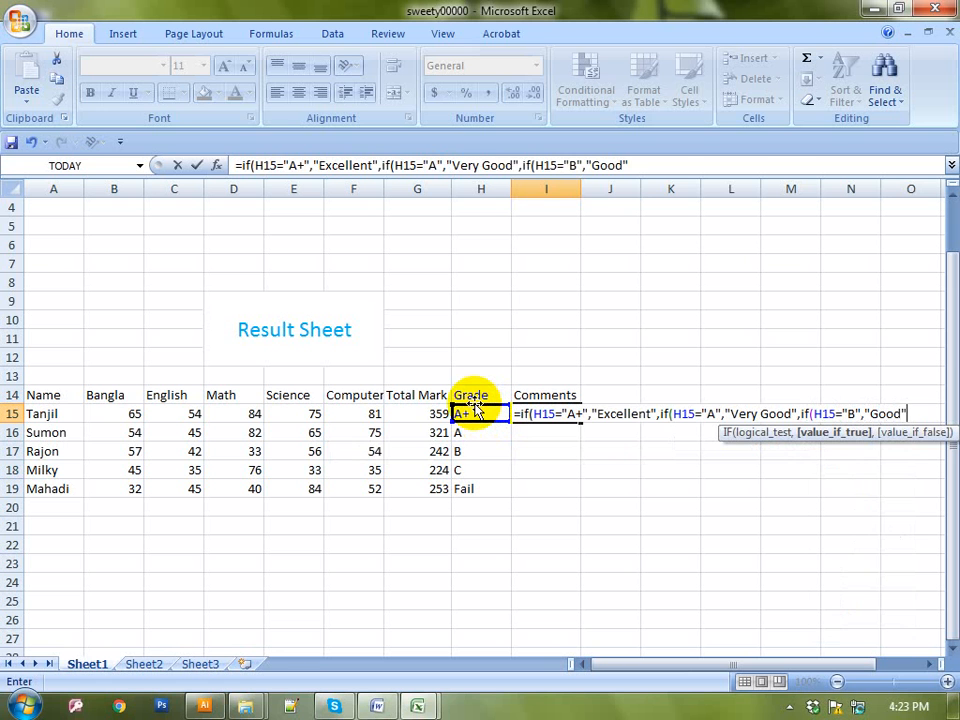
text(,)
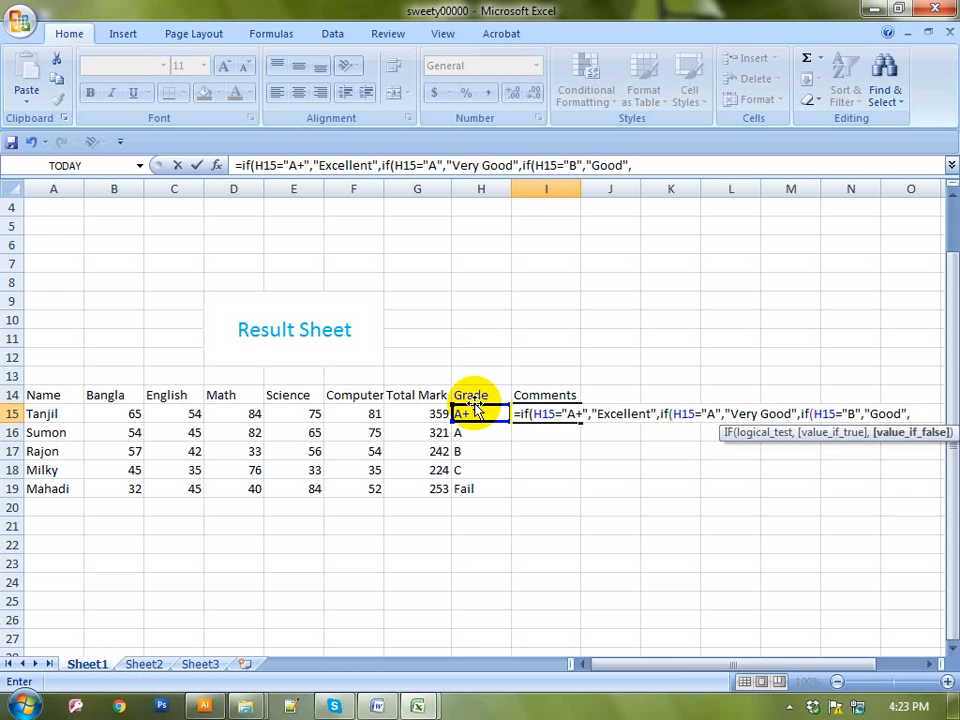
Add nested checks mapping "C" to "Not Bad" and "B" to "Bad"
text(if()
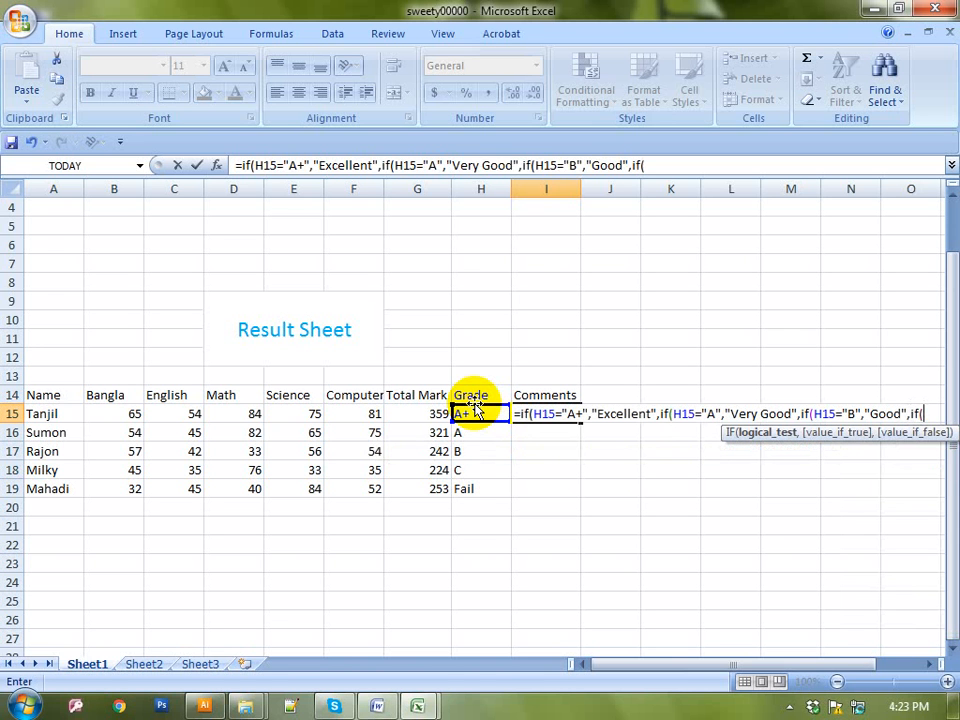
click(486, 413)
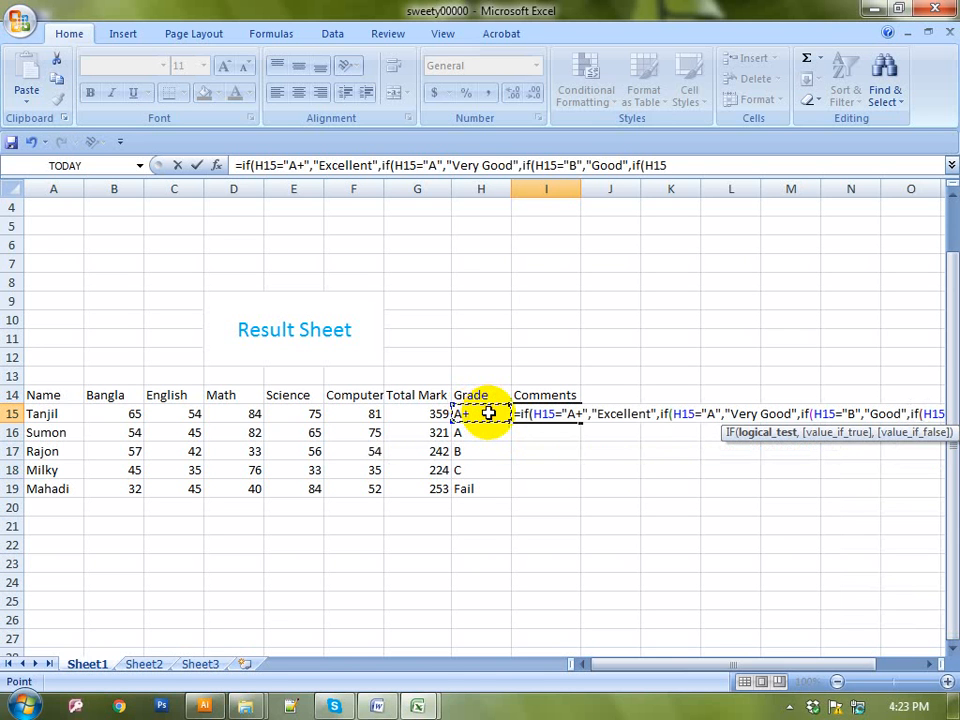
text(=")
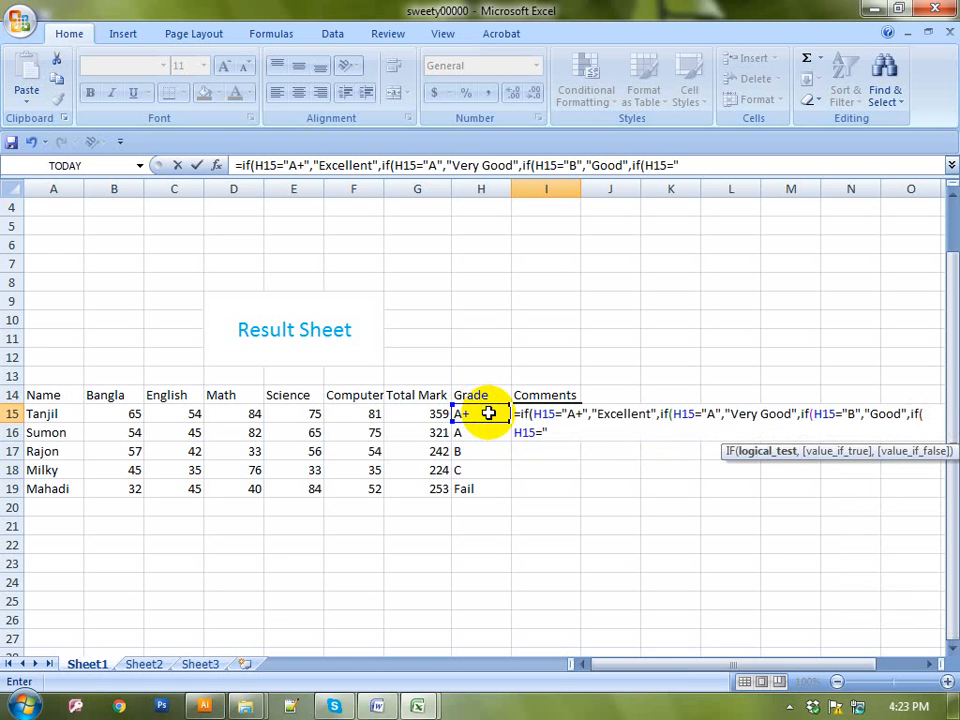
text(c)
key(BackSpace)
text(C",)
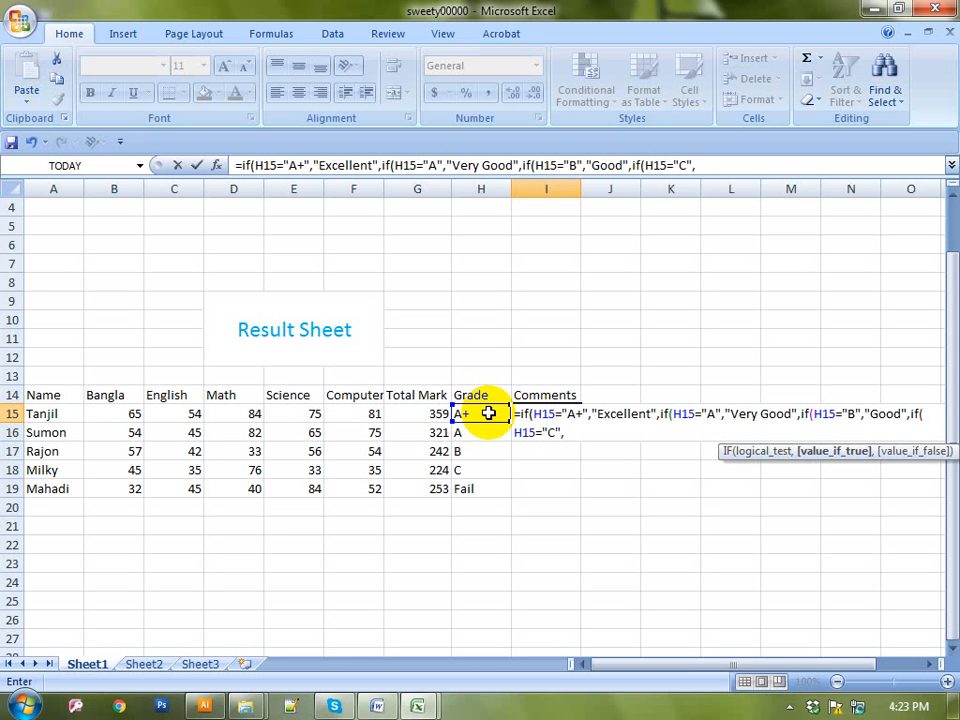
text("Not)
text(Ba)
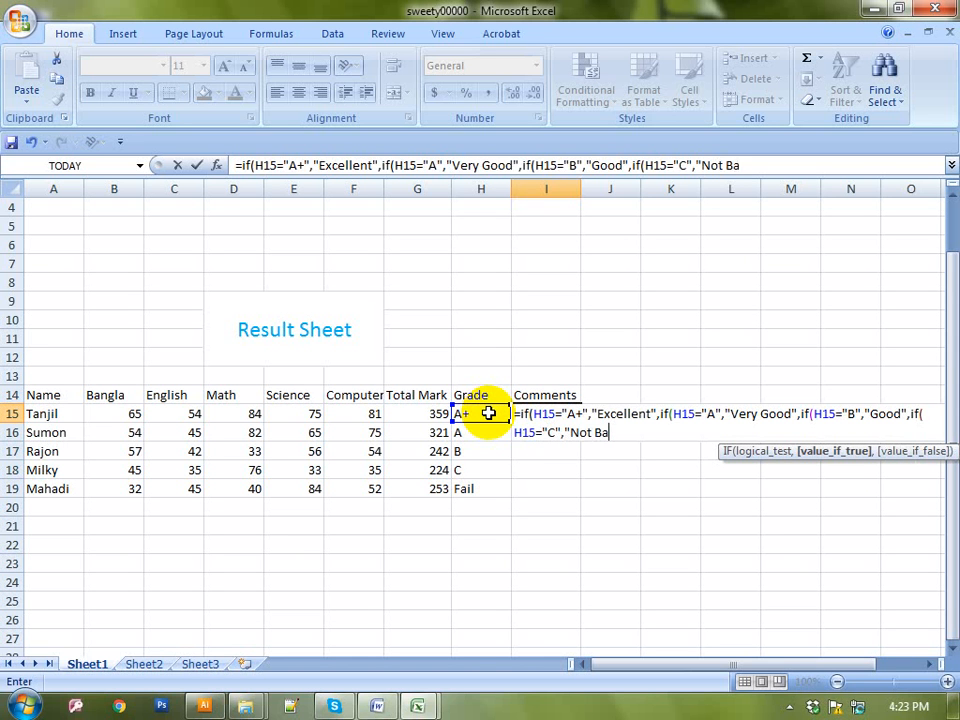
text(d",)
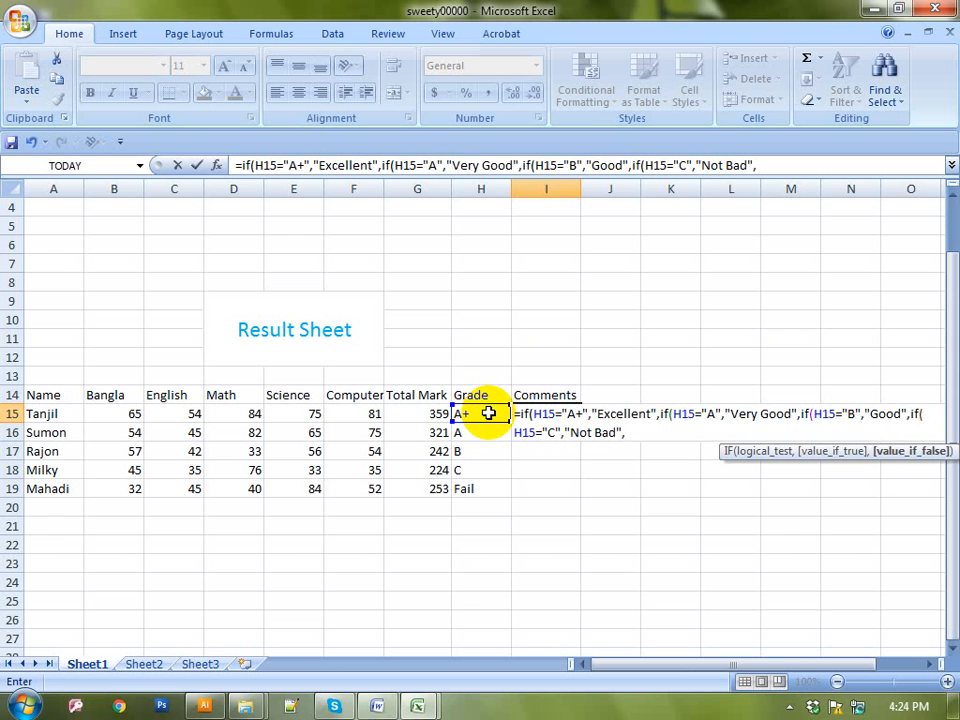
text(if)
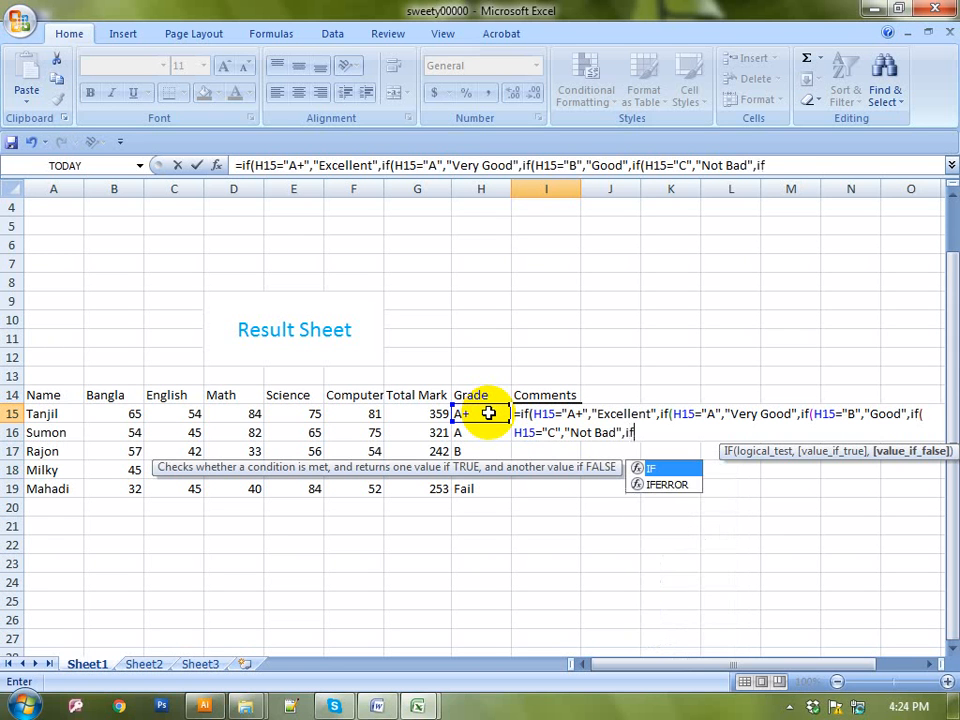
text(()
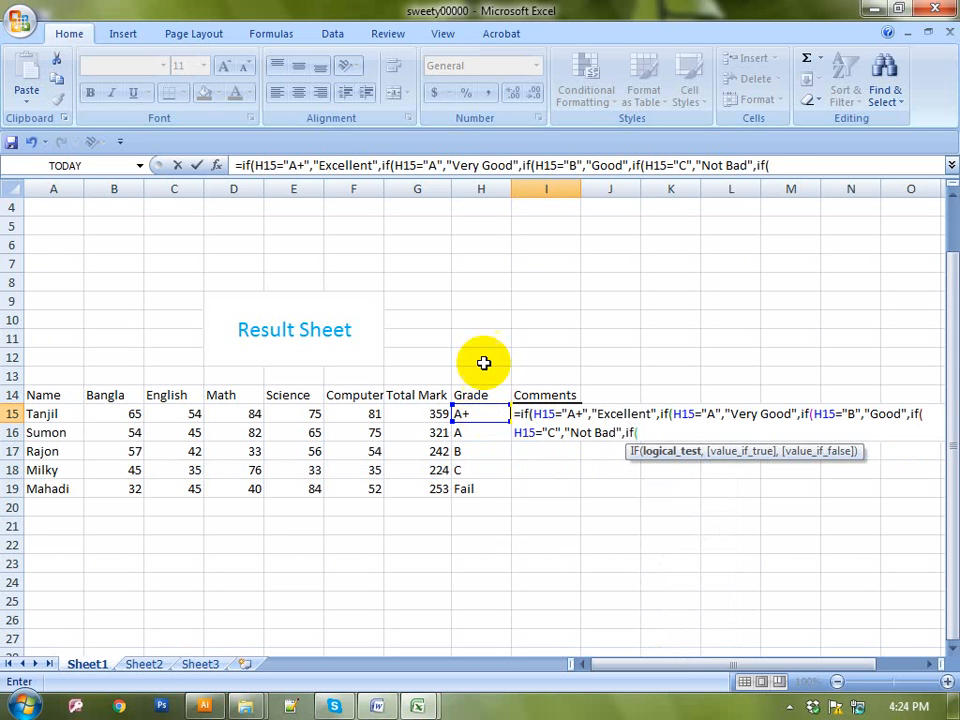
click(480, 414)
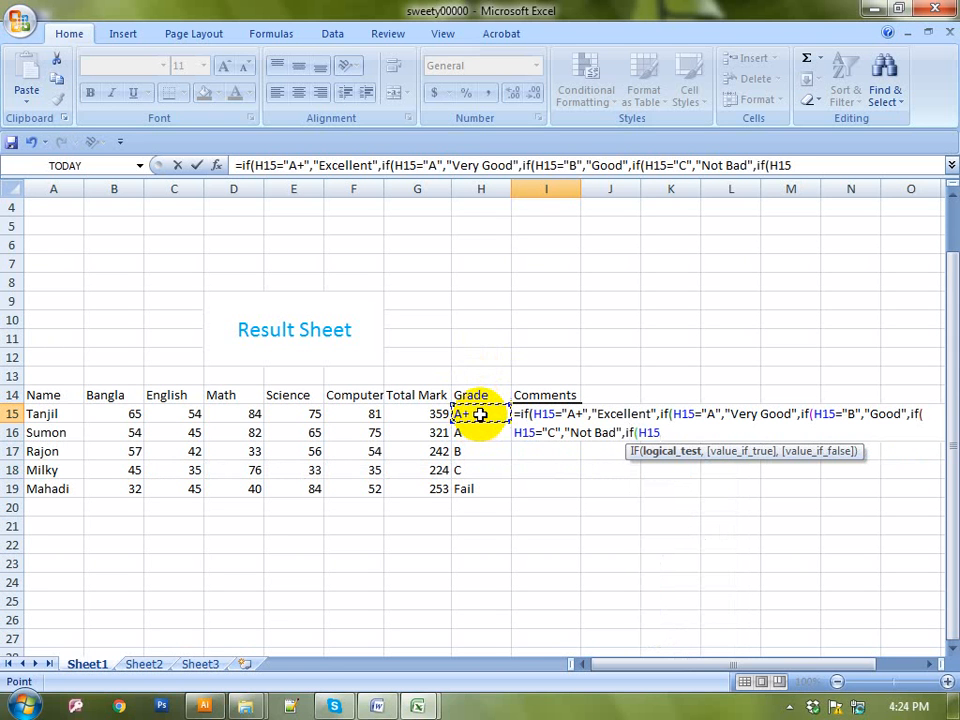
text(="B",)
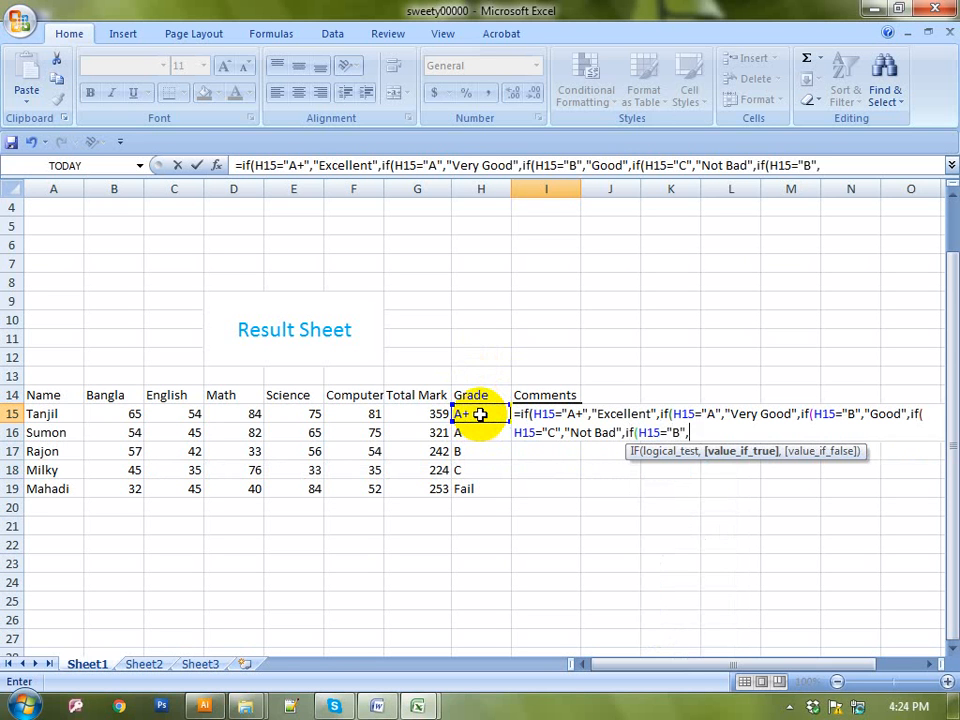
text("Bad",)
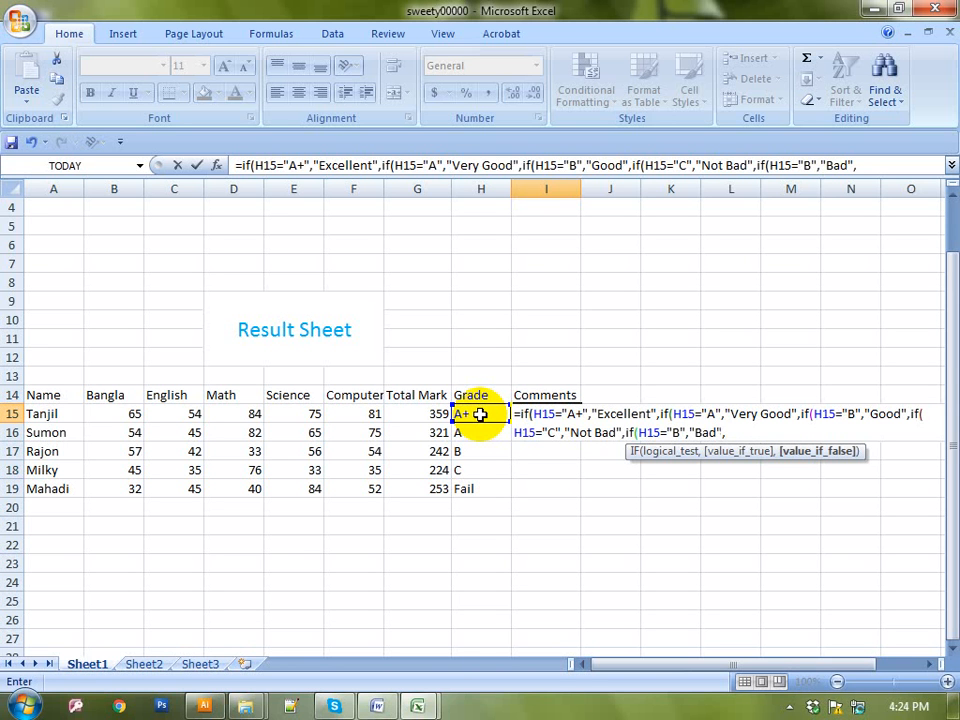
Map "Fail" to "Try Again", close all brackets and enter the formula, showing Excellent
text(if()
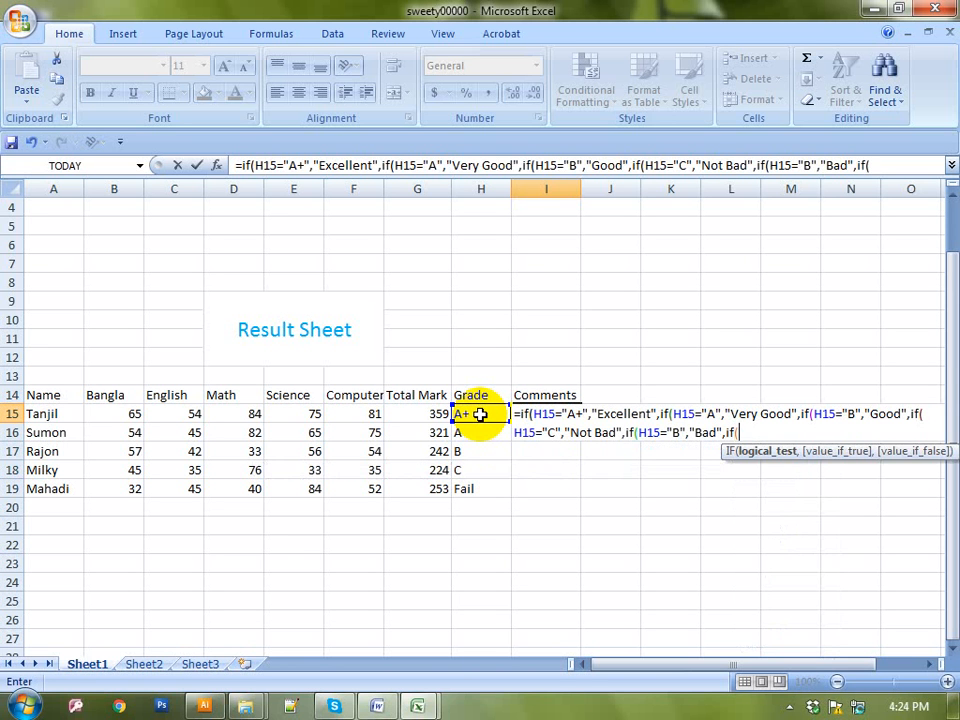
click(480, 413)
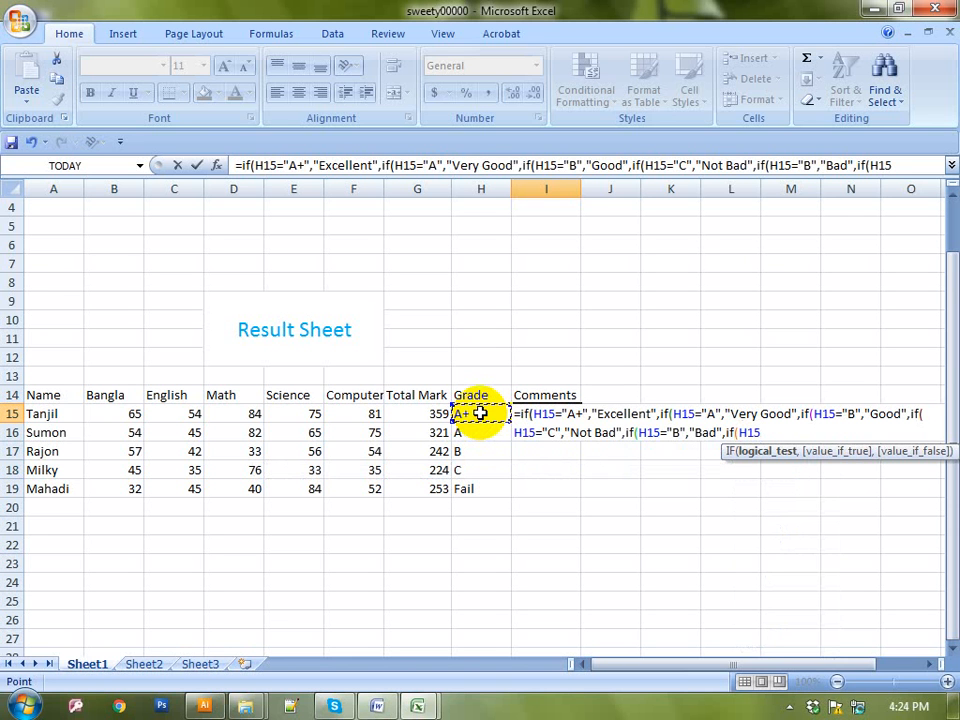
text(="Fail")
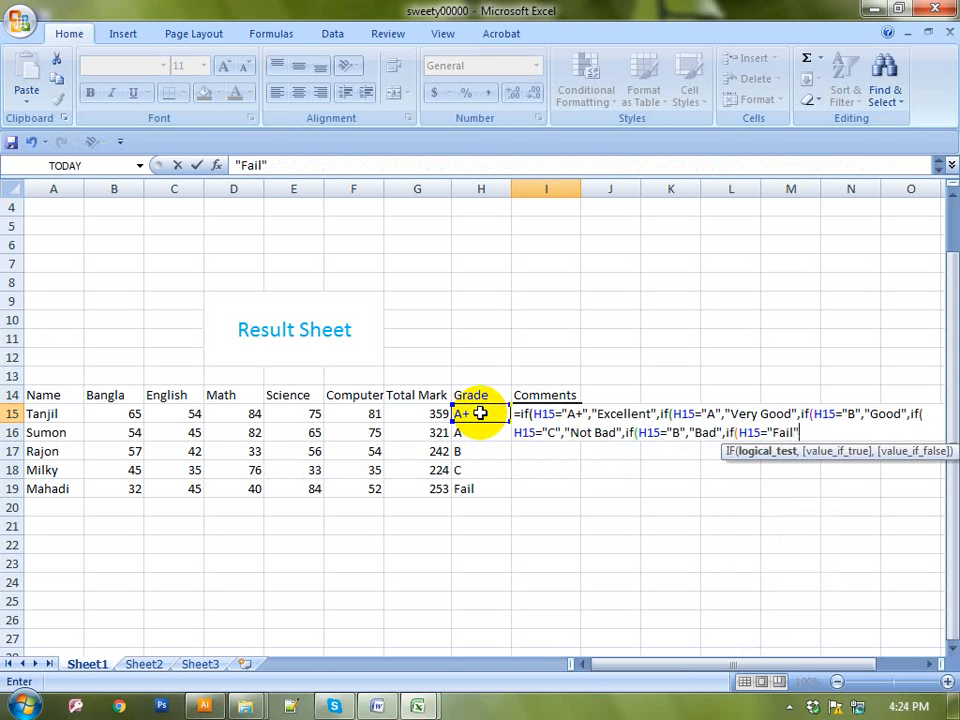
text(,)
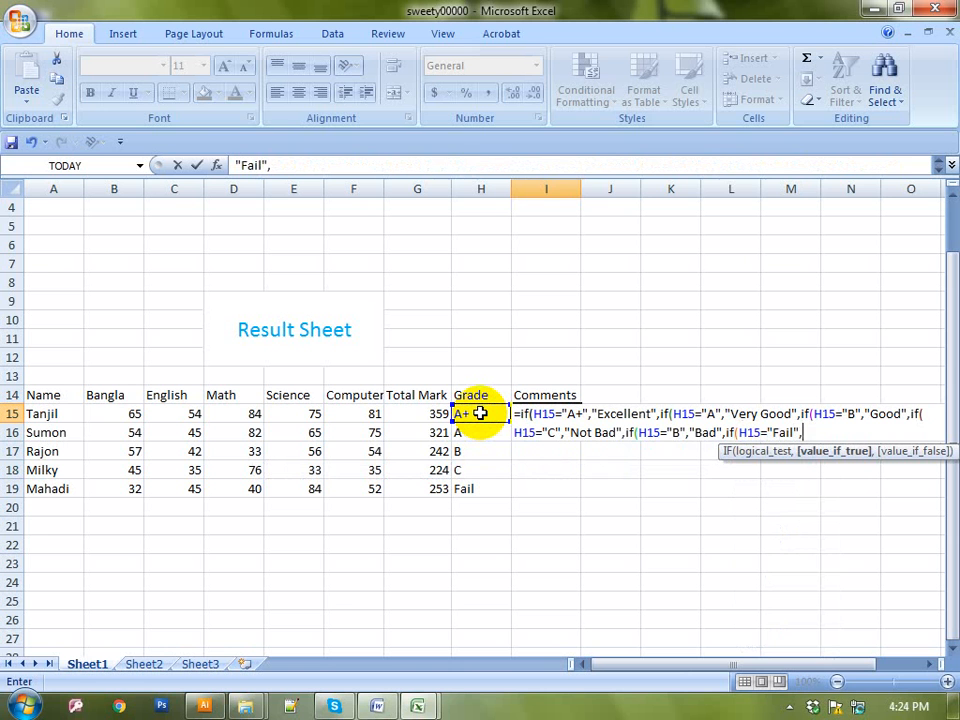
text("Try Aga)
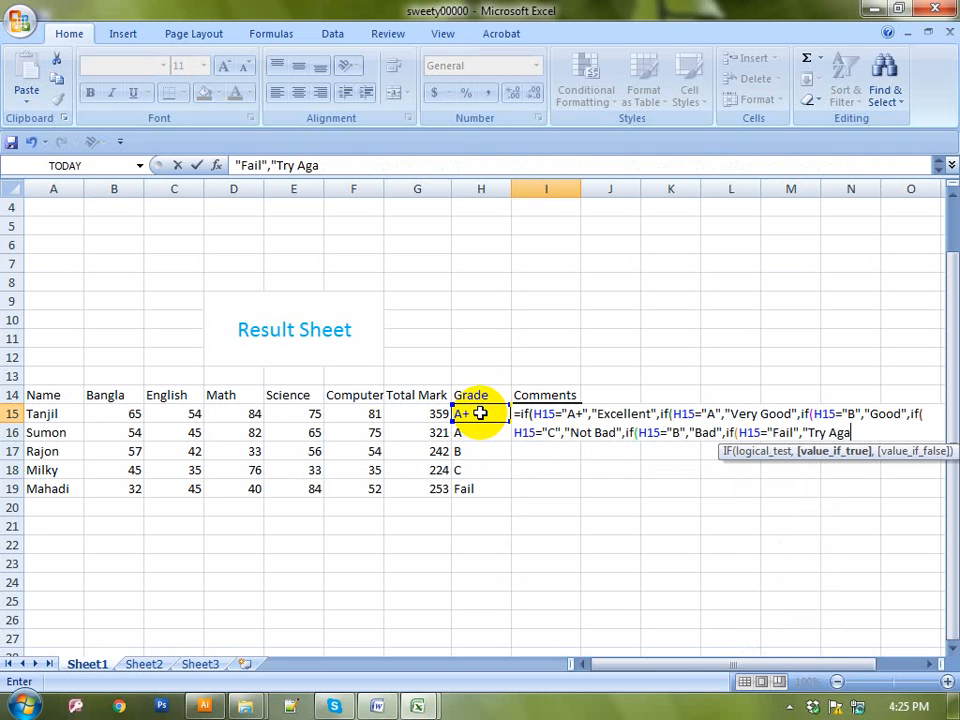
text(in")
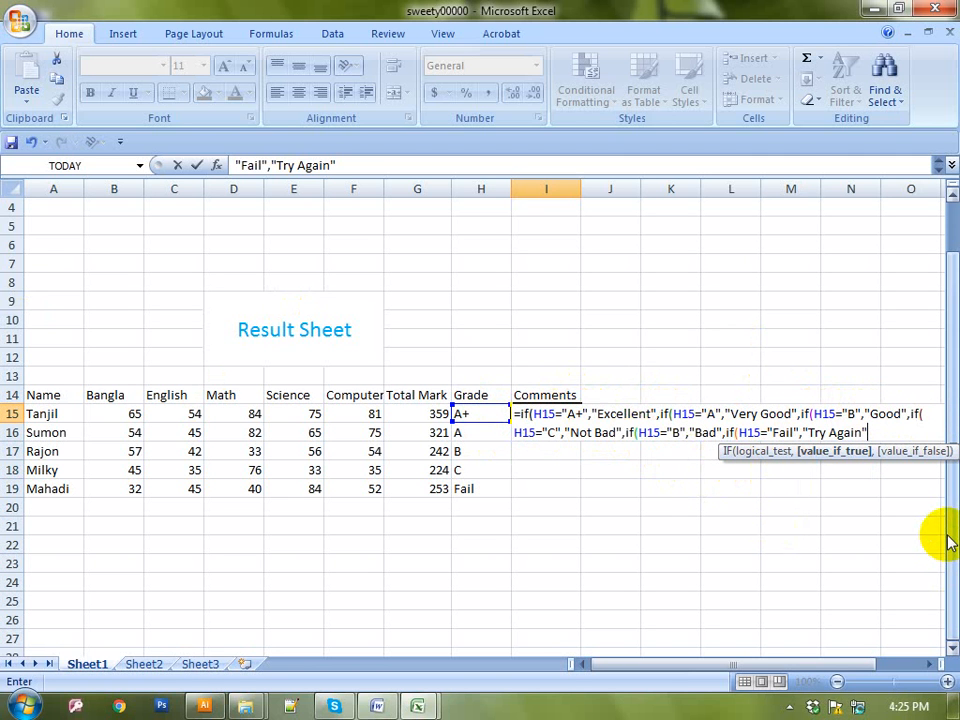
text())))))
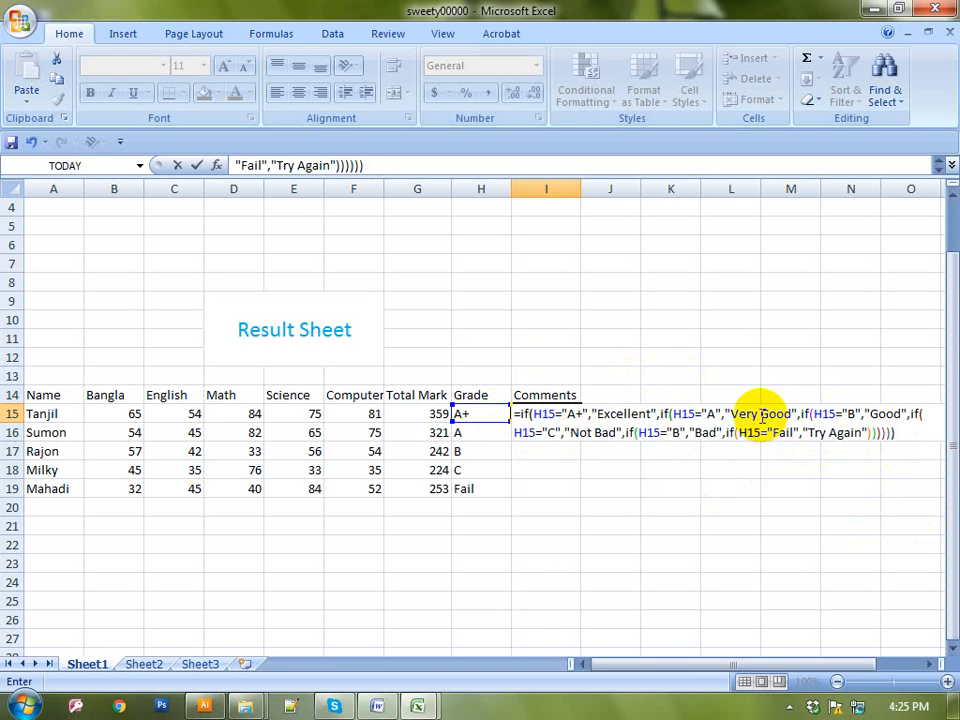
key(Return)
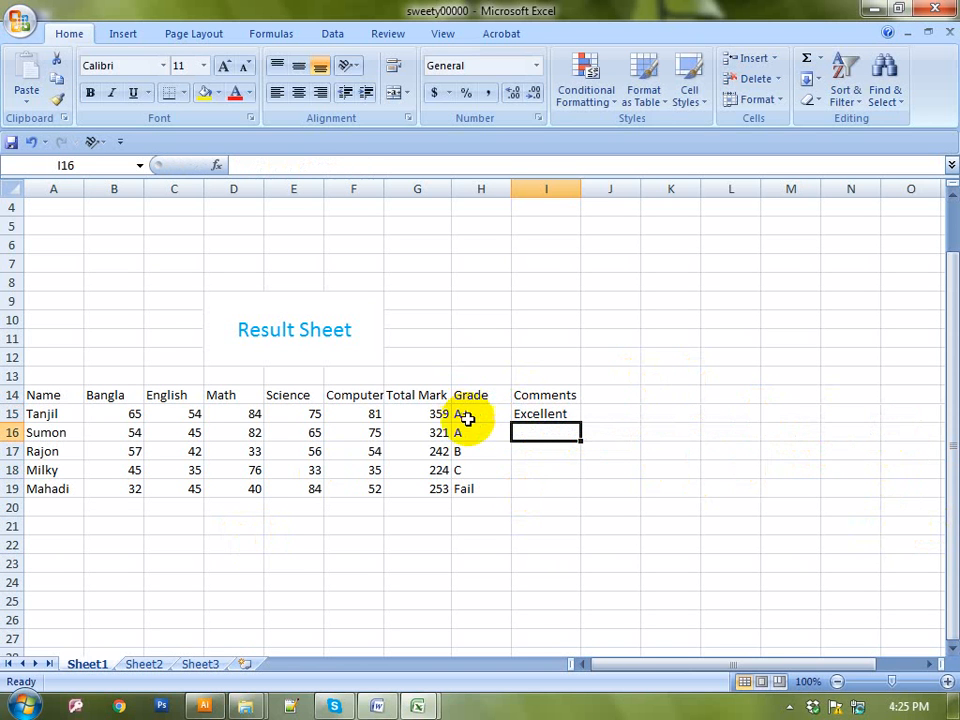
Fill the comment formula from I15 down to I19, giving Very Good, Good, Not Bad, Try Again
click(563, 413)
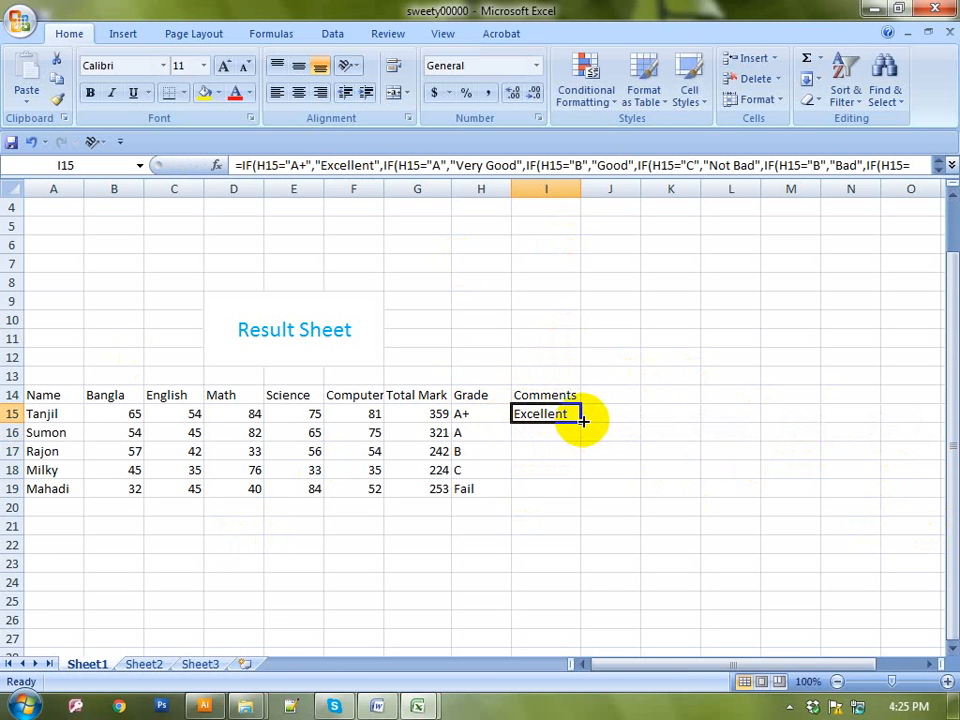
drag(580, 421, 573, 490)
drag(611, 541, 619, 484)
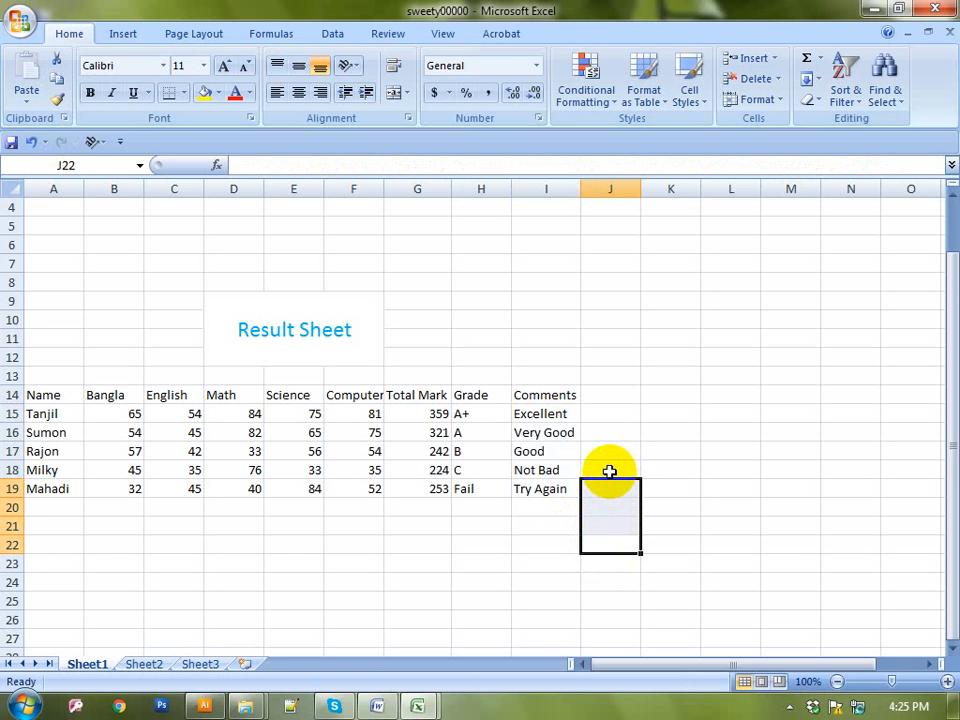
Deselect the filled cells by clicking empty cells below the table
click(500, 548)
click(493, 577)
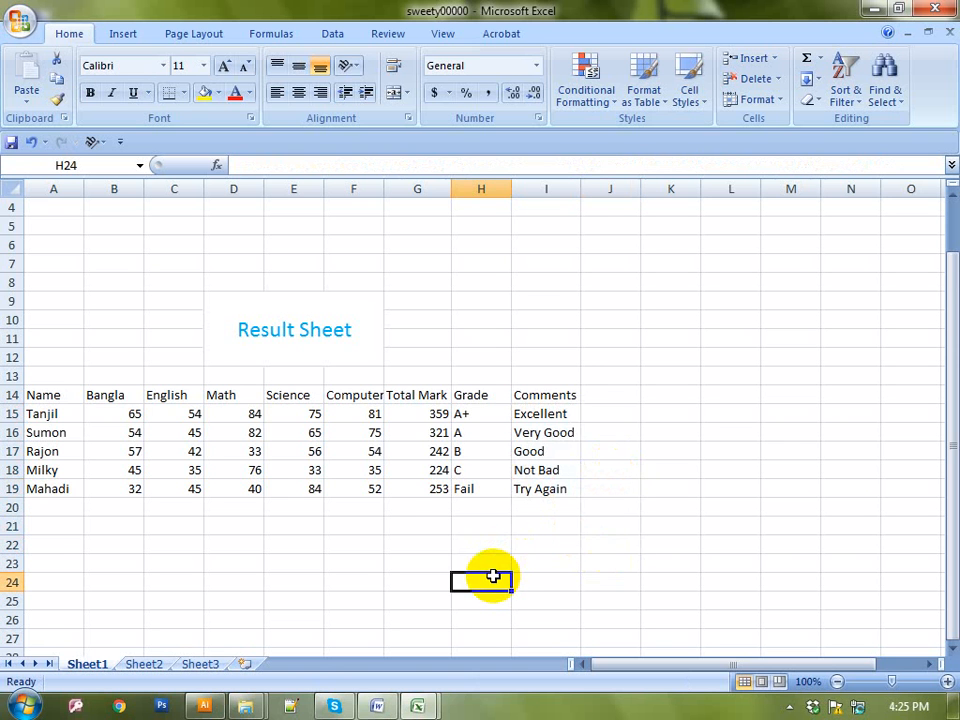
scroll(493, 575, down, 2)
click(337, 469)
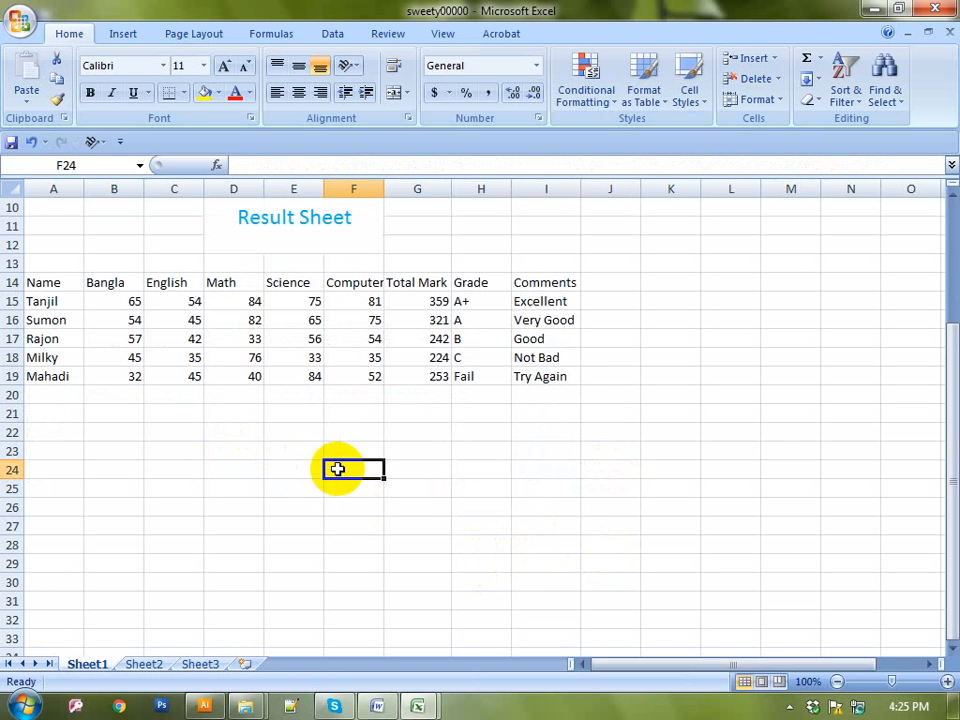
click(398, 488)
click(308, 467)
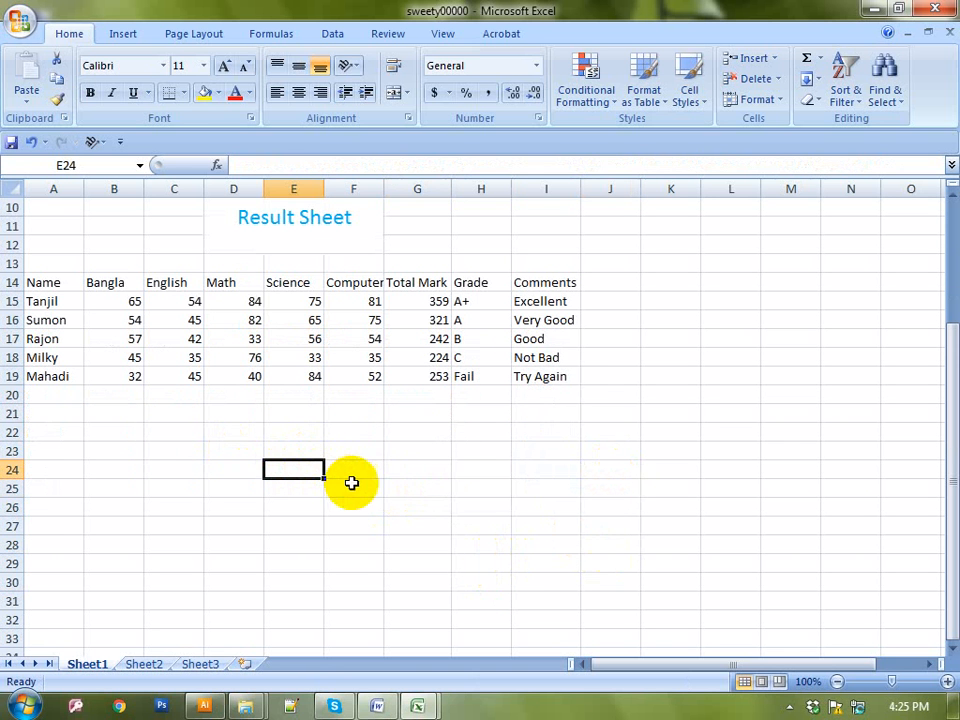
click(366, 470)
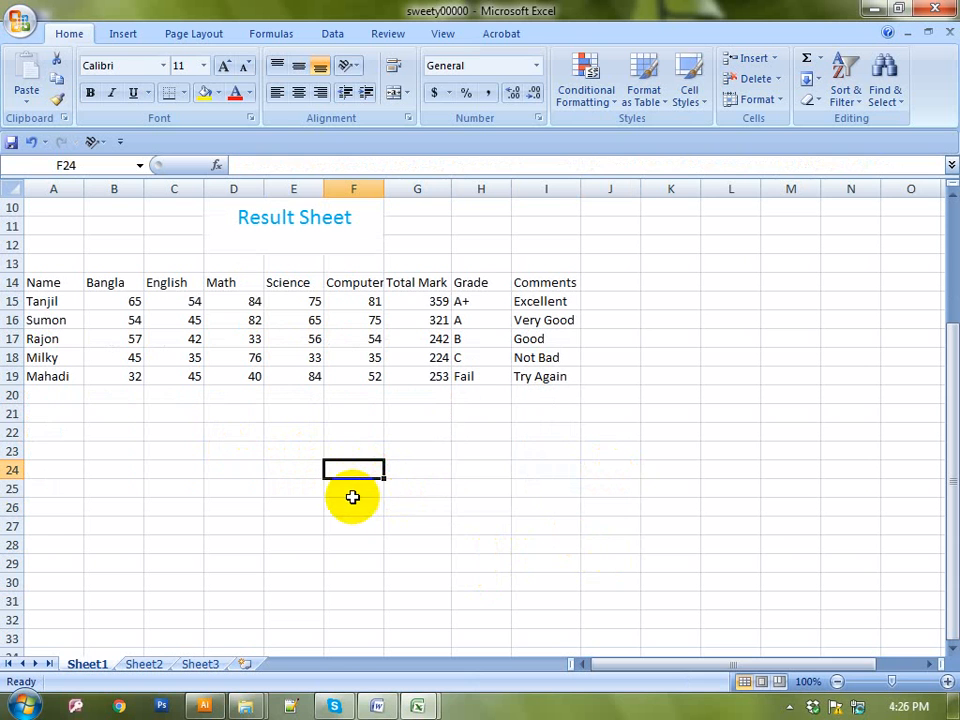
click(352, 497)
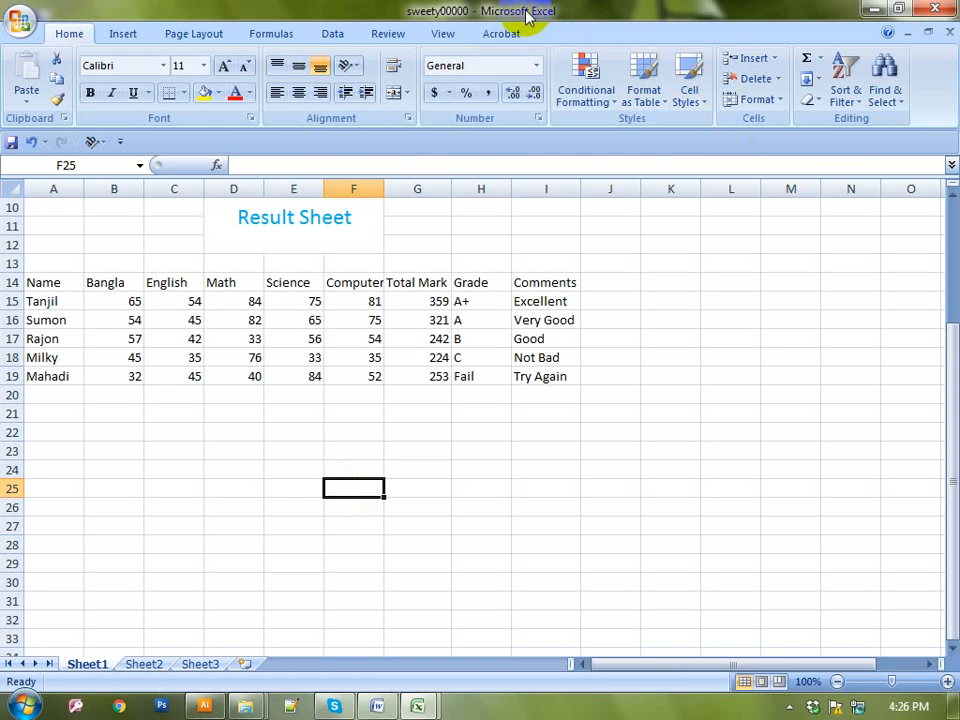
Protect Sheet1 with a password entered and confirmed, then try editing a cell to trigger the read-only warning
click(398, 36)
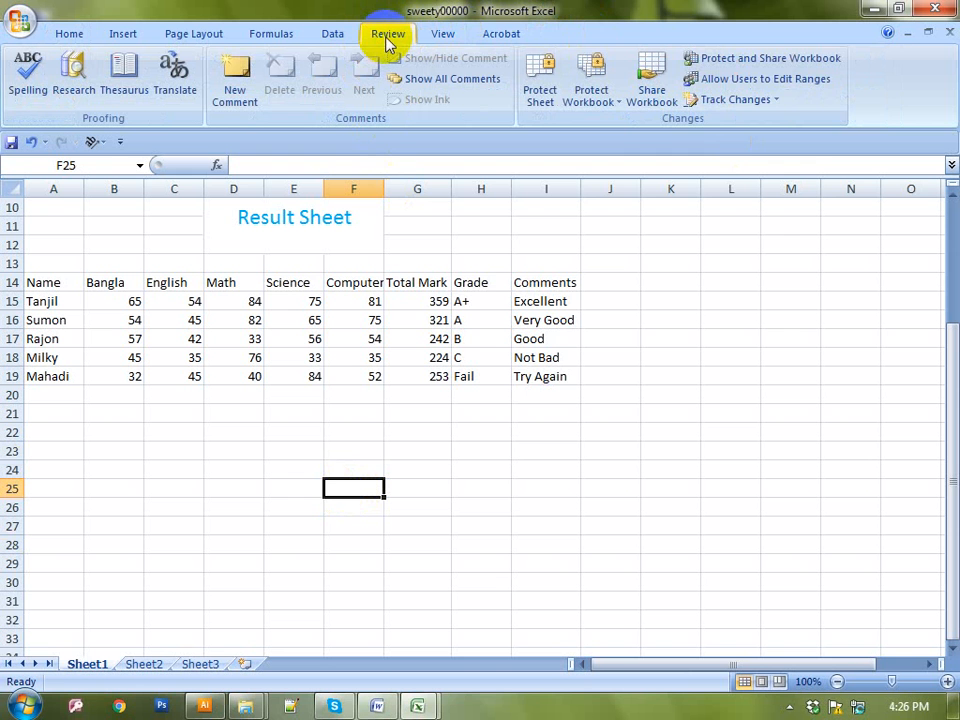
click(536, 85)
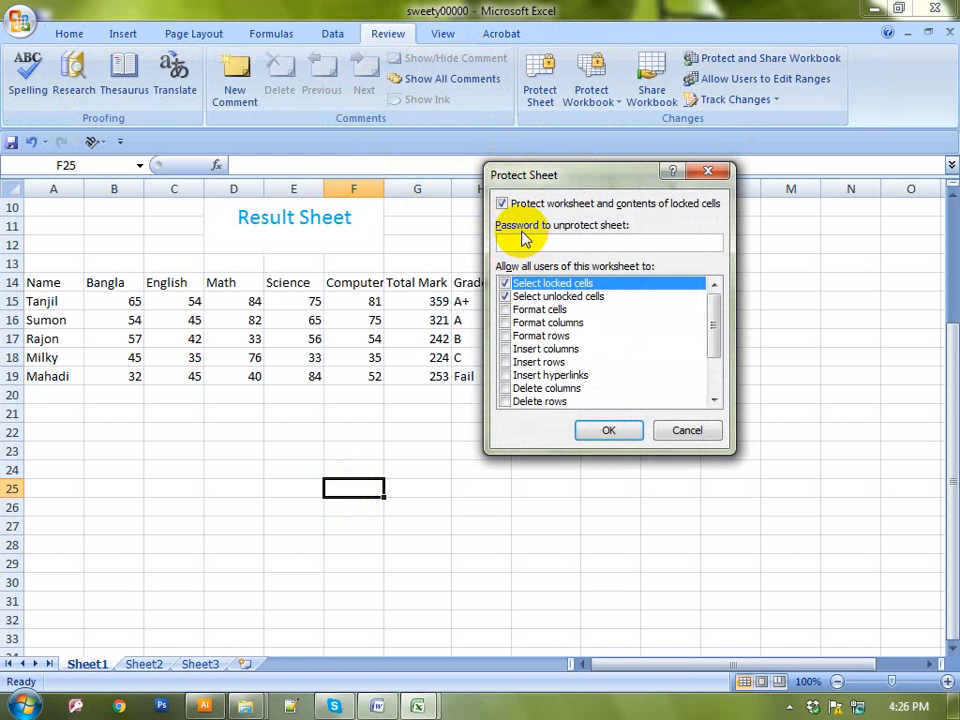
text(123)
click(606, 432)
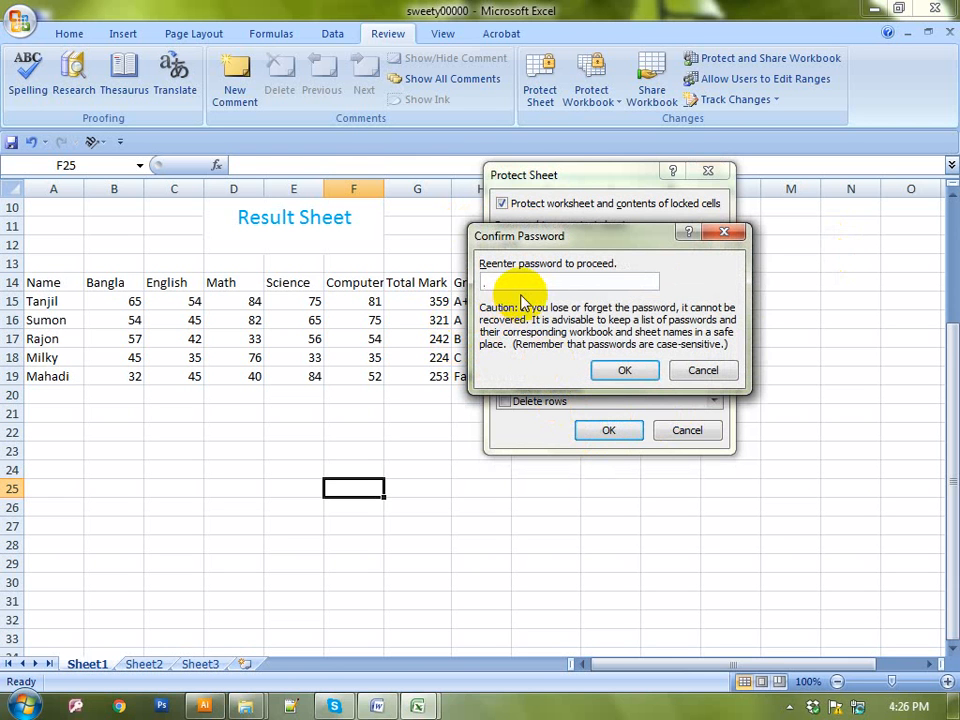
text(1)
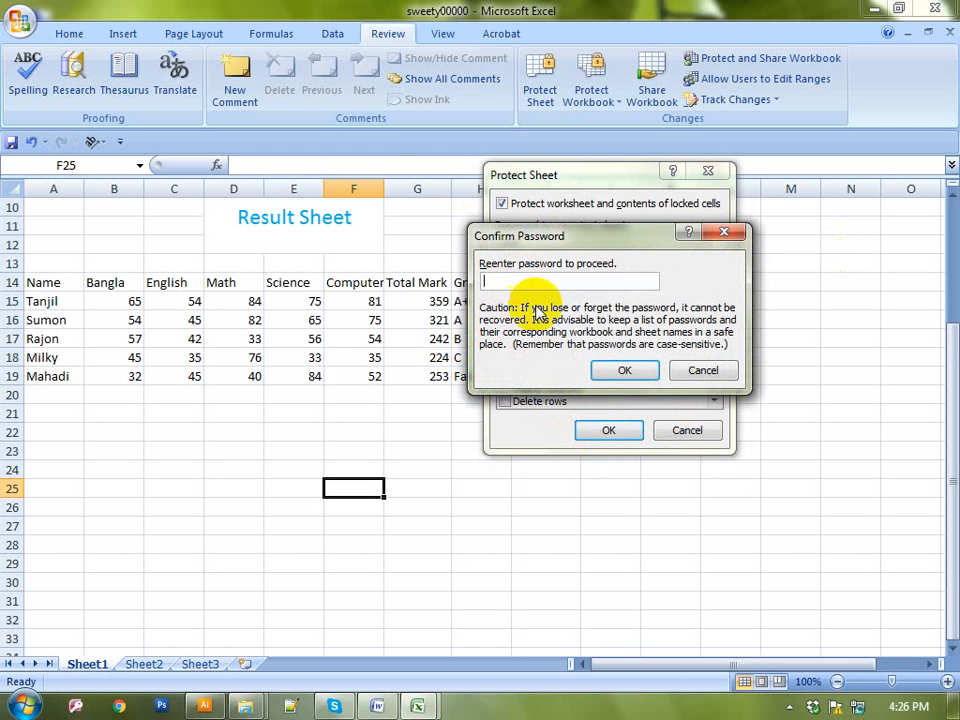
text(123)
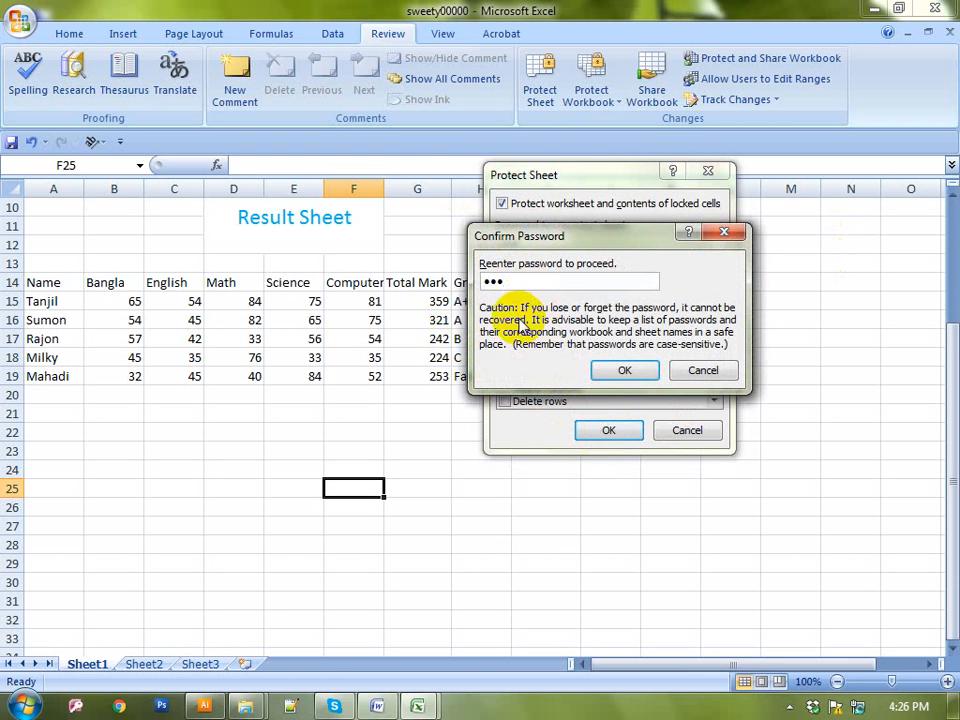
click(618, 368)
click(465, 449)
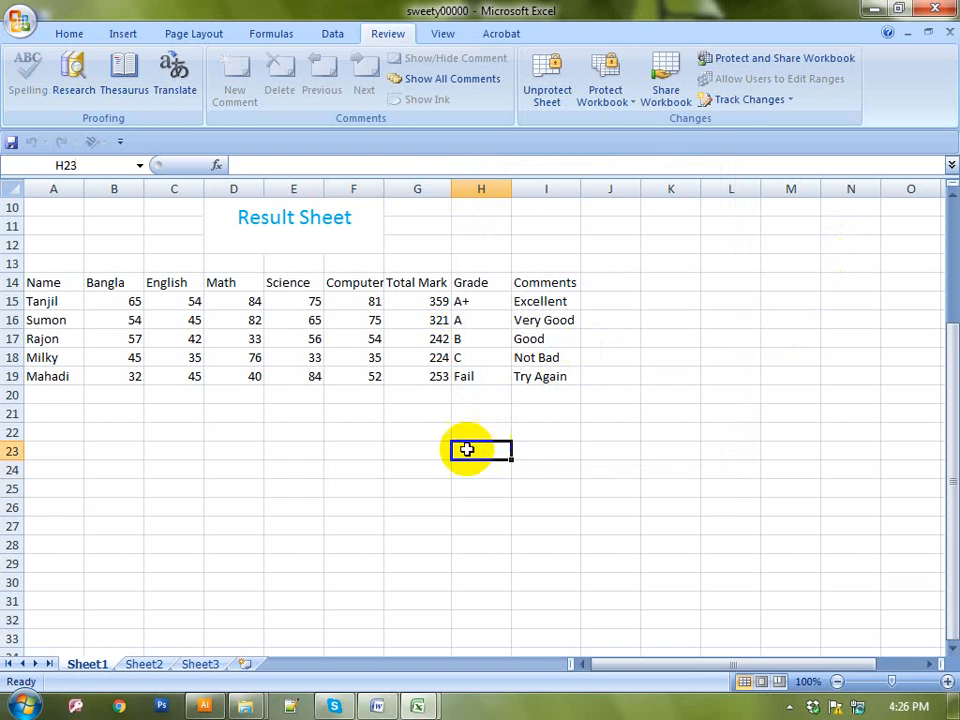
click(419, 454)
key(a)
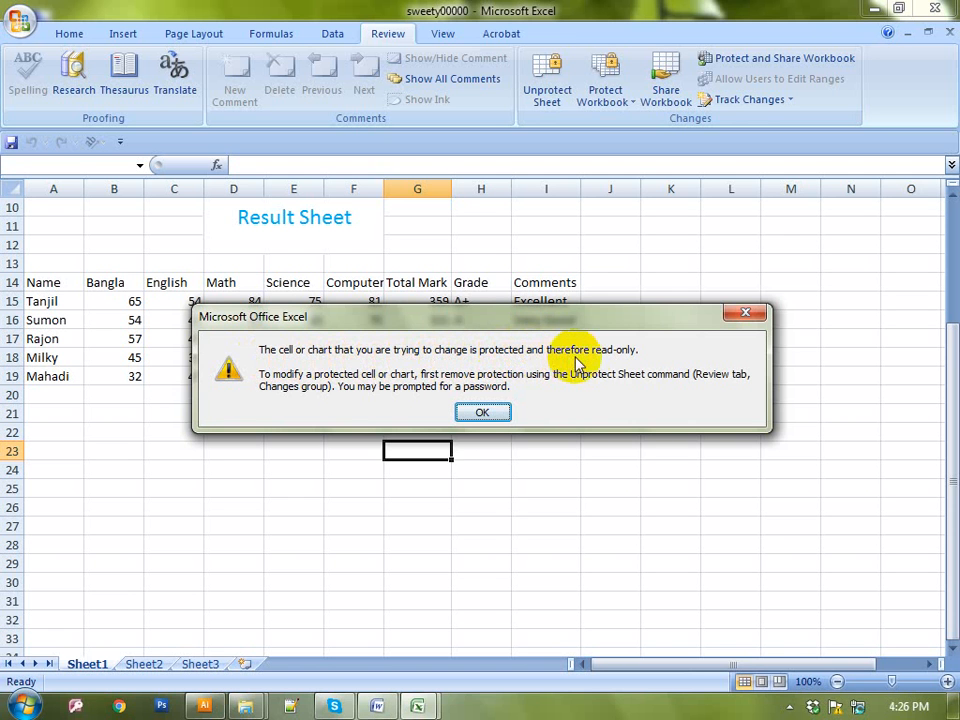
click(742, 313)
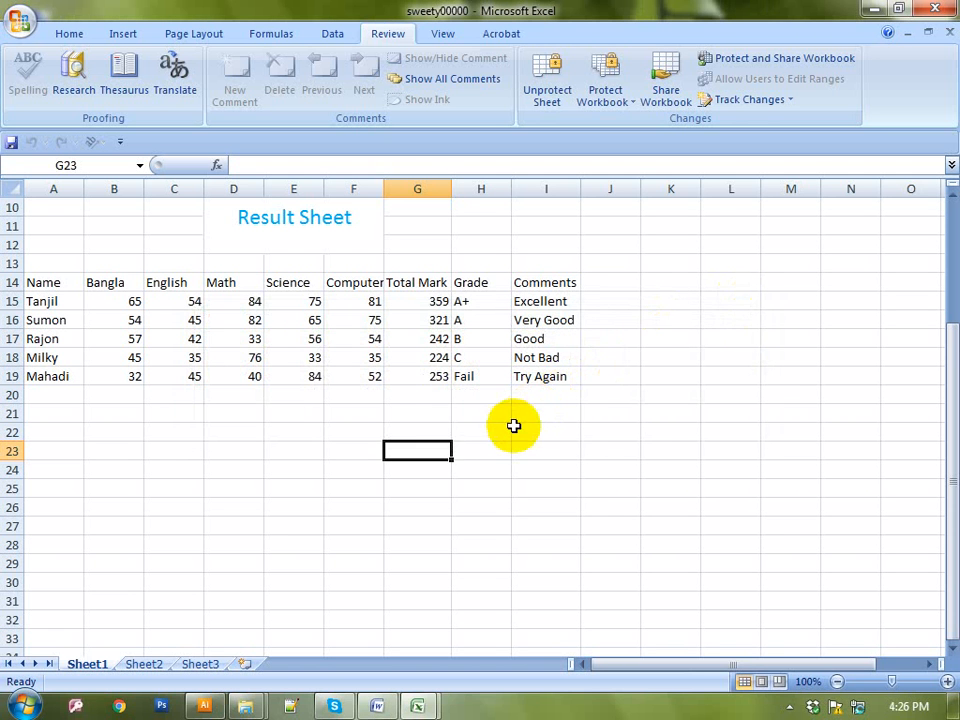
click(485, 431)
click(372, 430)
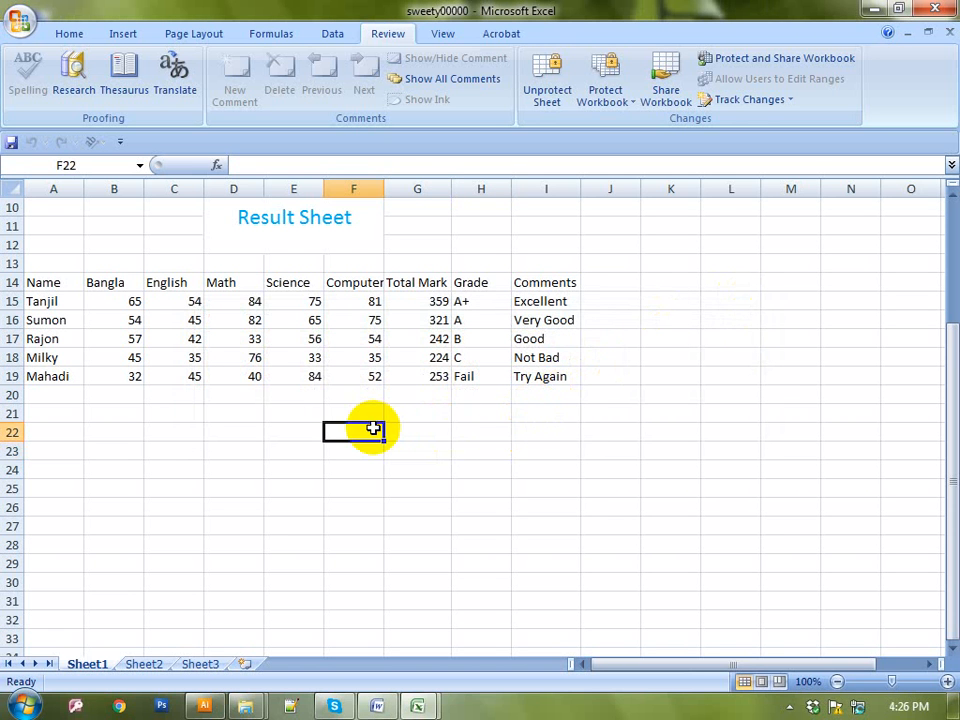
click(466, 449)
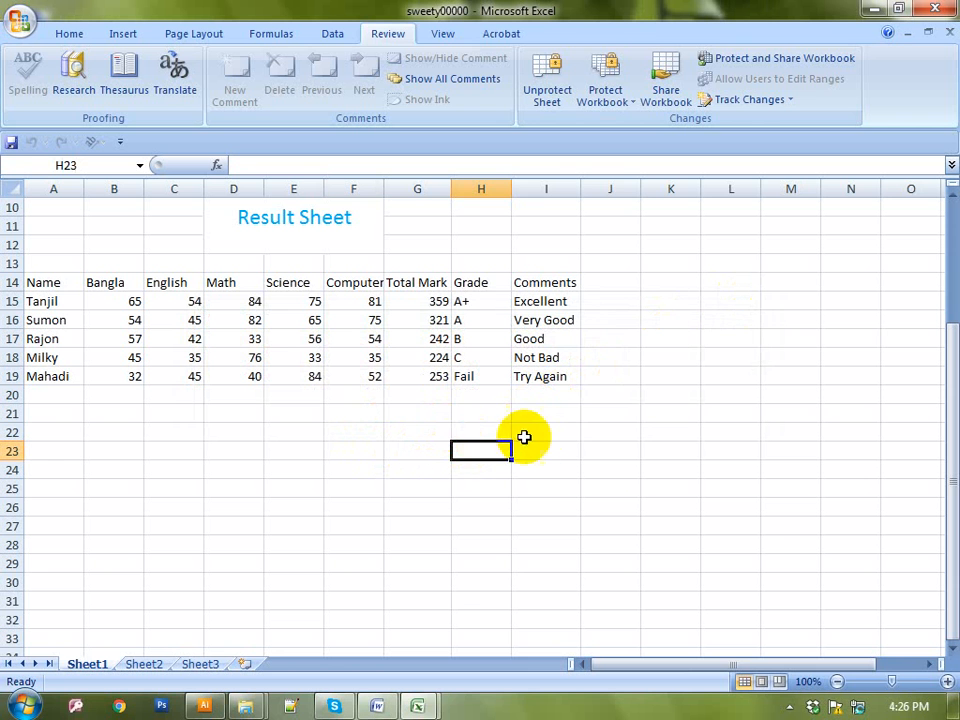
click(613, 436)
click(489, 450)
click(418, 413)
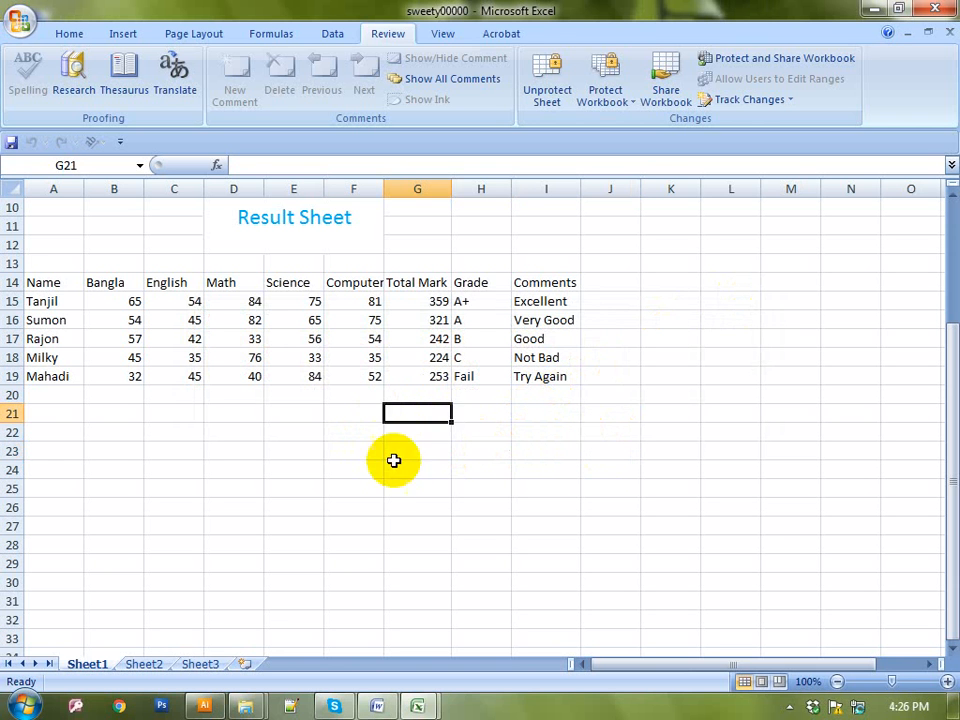
click(408, 468)
click(467, 435)
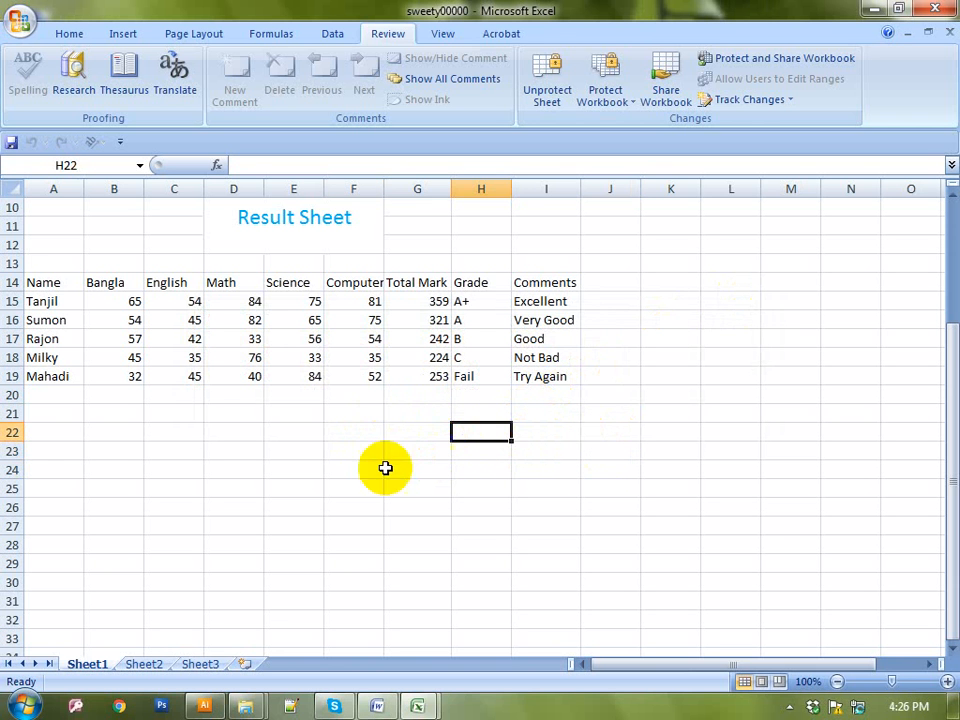
click(312, 466)
click(365, 468)
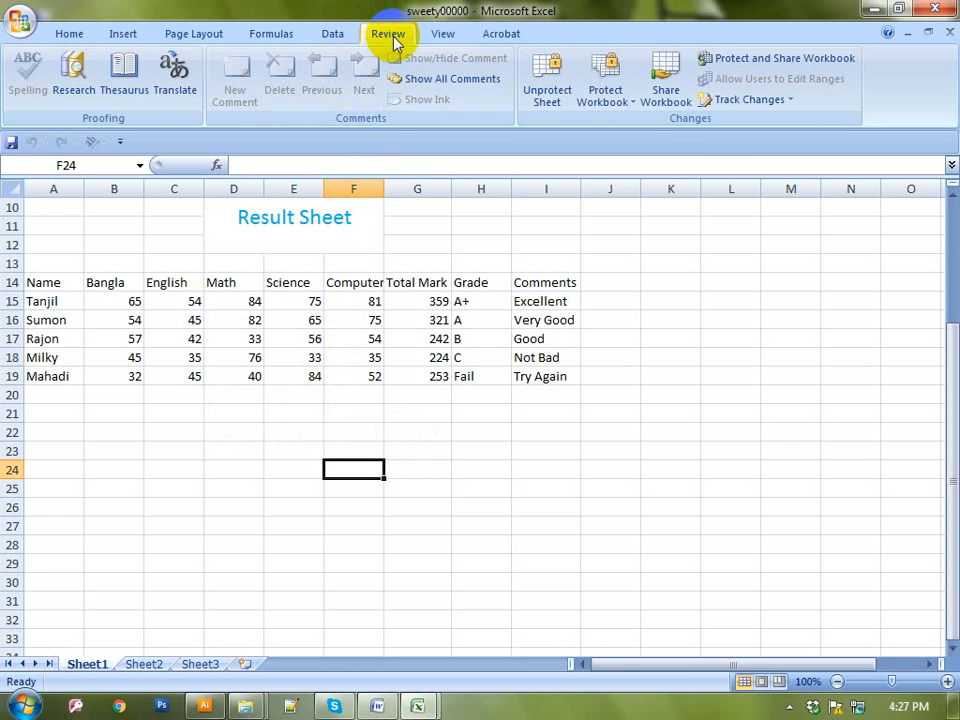
Unprotect Sheet1 by supplying its protection password
click(553, 92)
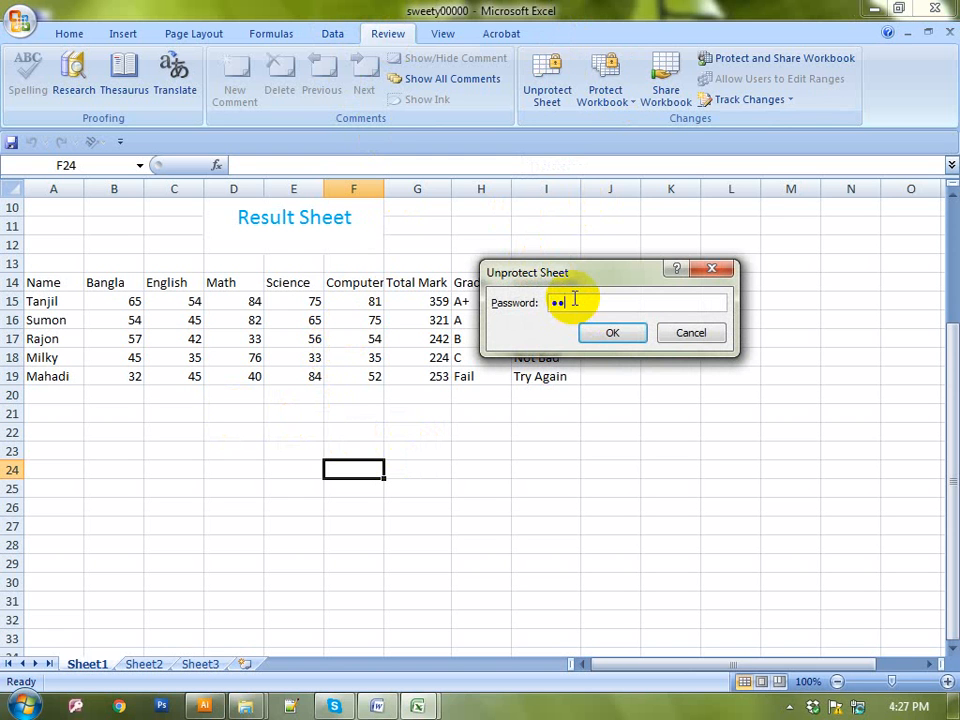
click(596, 332)
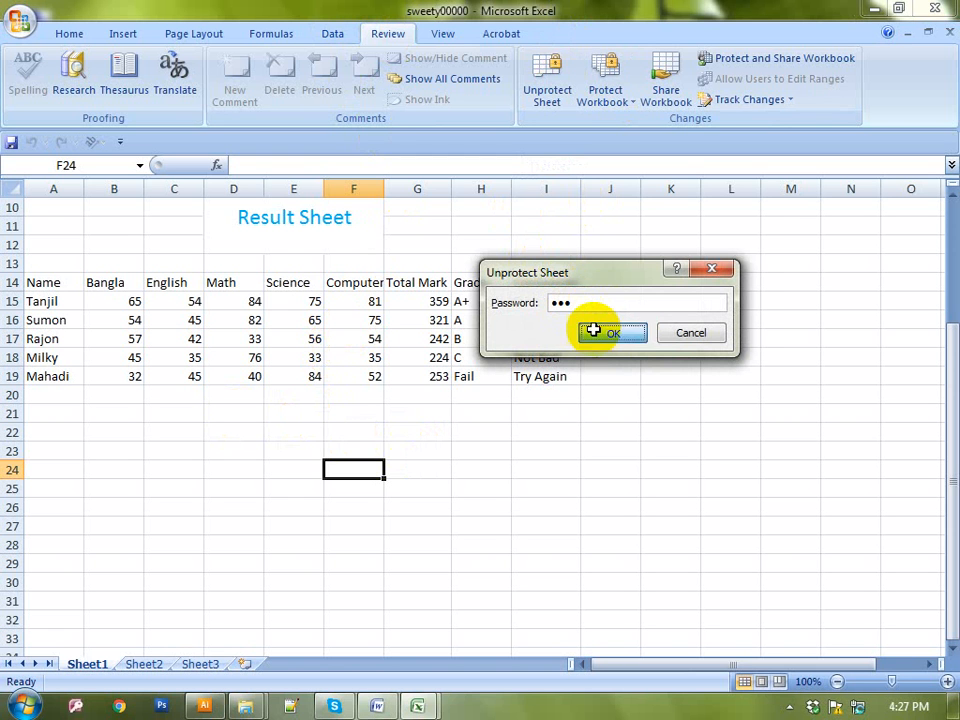
click(443, 490)
Enter test text kfjdsfkd in L15 and hfjskdhf in M17, then click around nearby empty cells
click(715, 299)
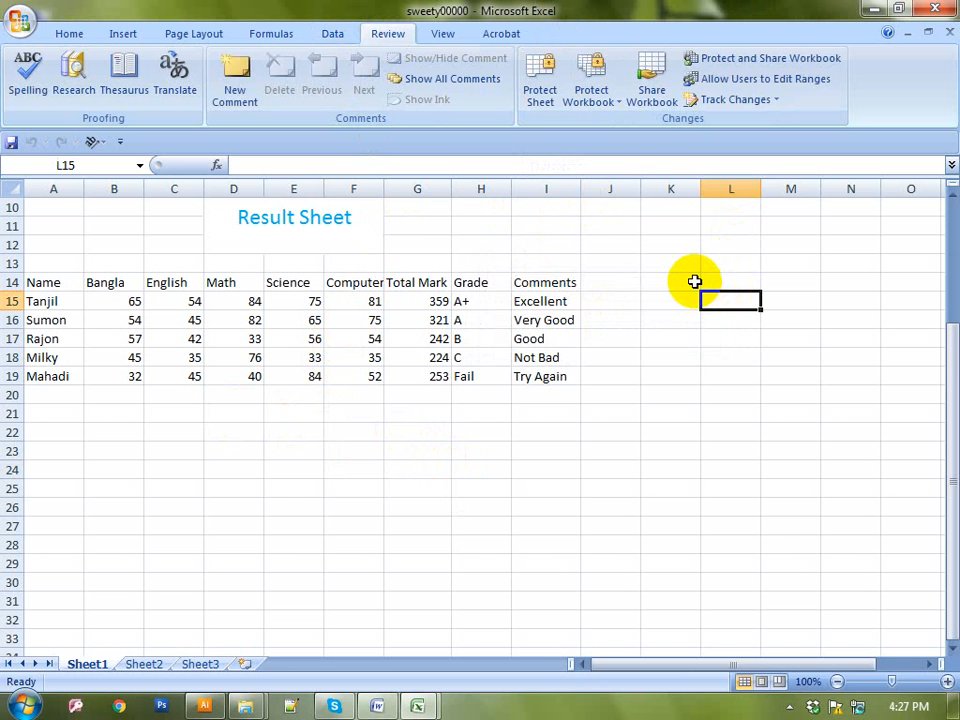
text(kfjdsfkd)
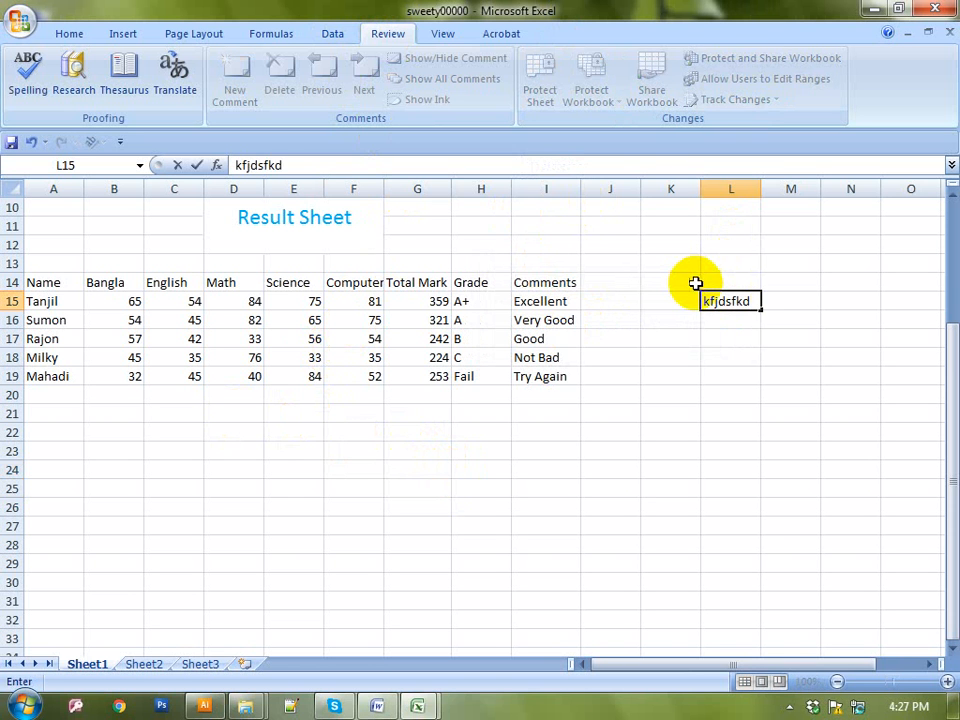
click(768, 336)
text(hfjskdhf)
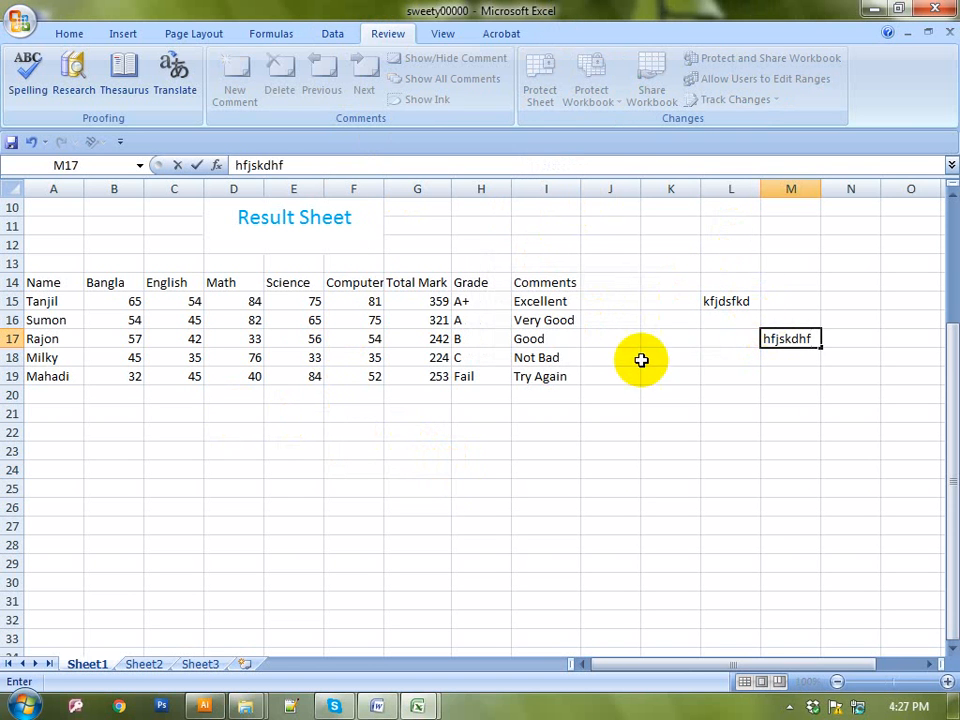
click(643, 359)
click(613, 410)
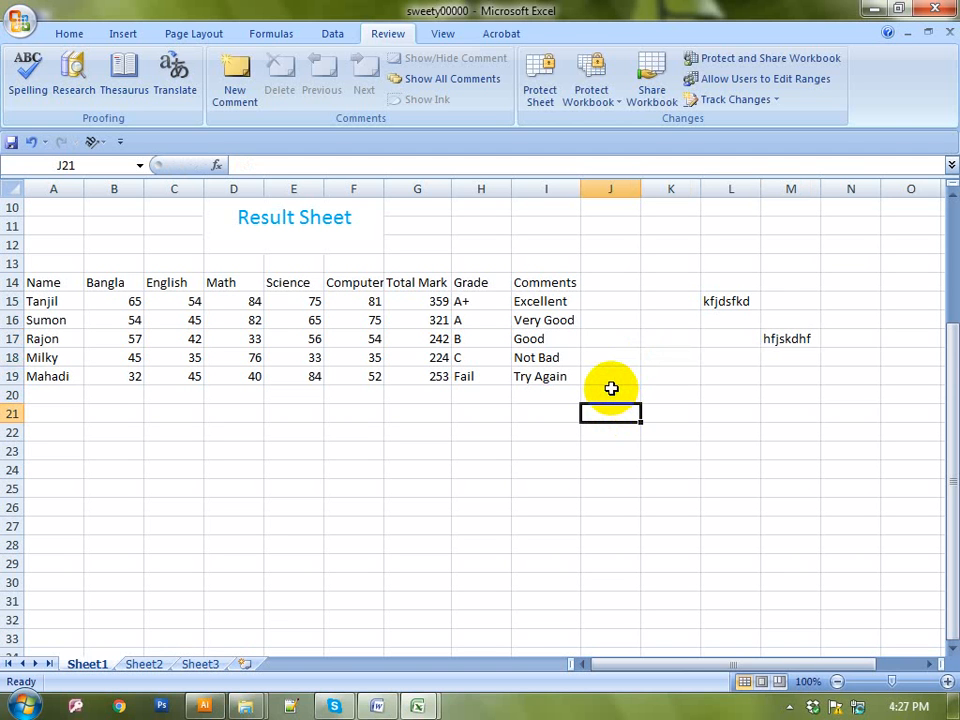
click(671, 281)
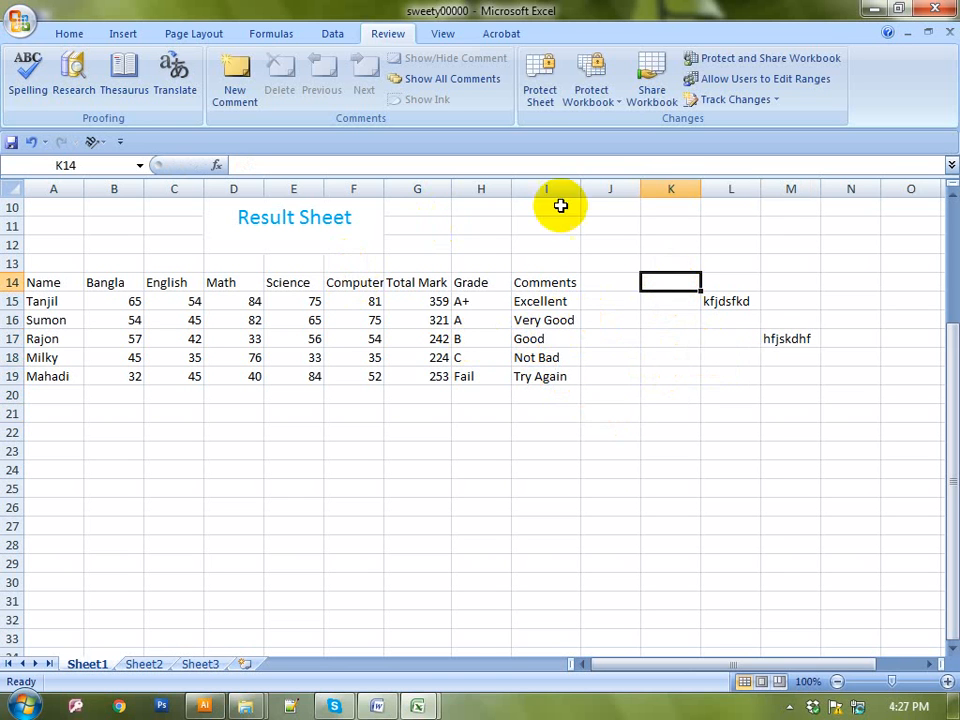
click(452, 428)
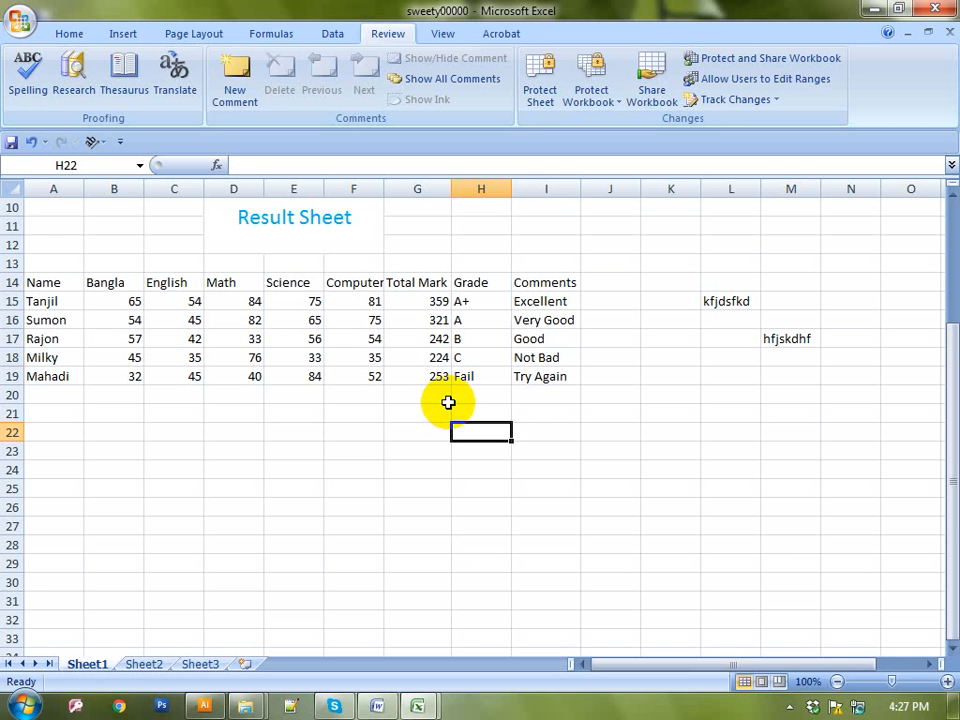
click(295, 486)
click(305, 469)
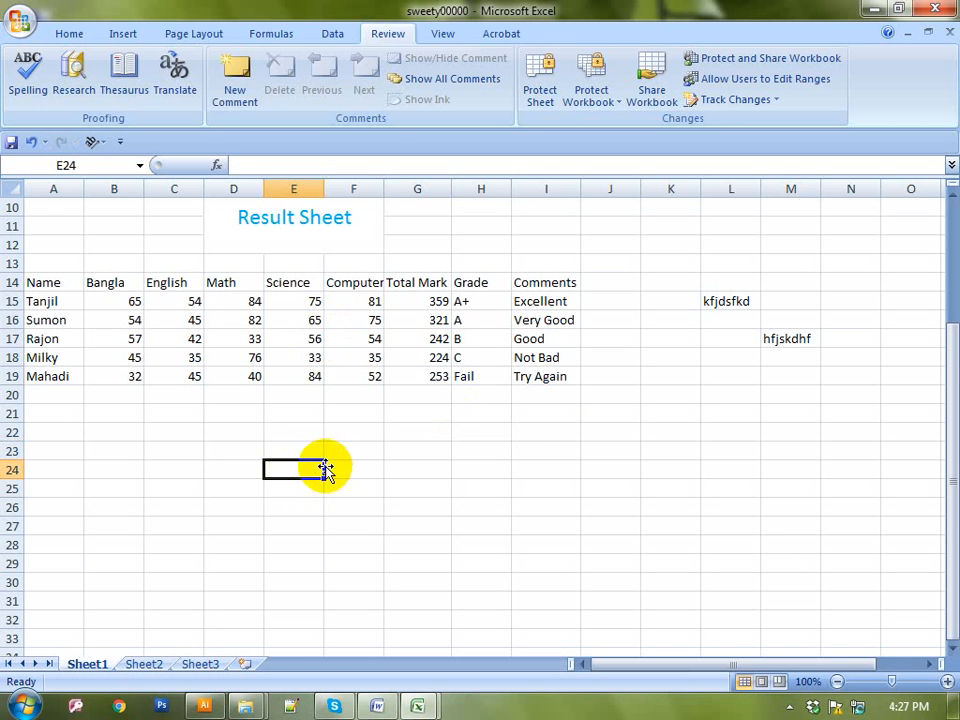
Set a document encryption password on the workbook via Prepare > Encrypt Document, confirming it twice
click(18, 18)
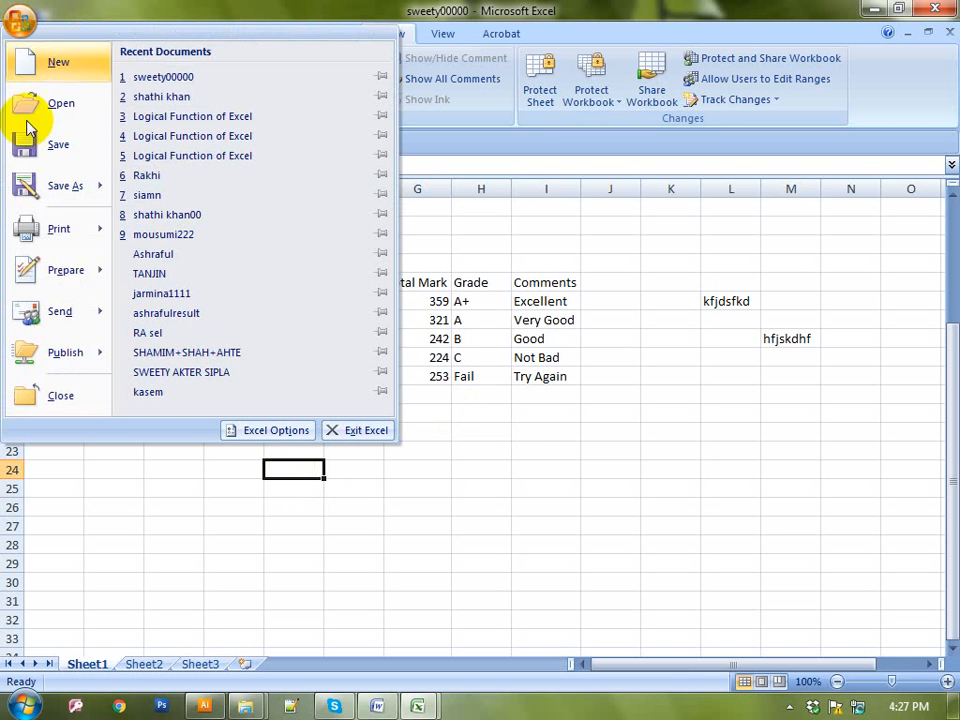
mouse_move(32, 287)
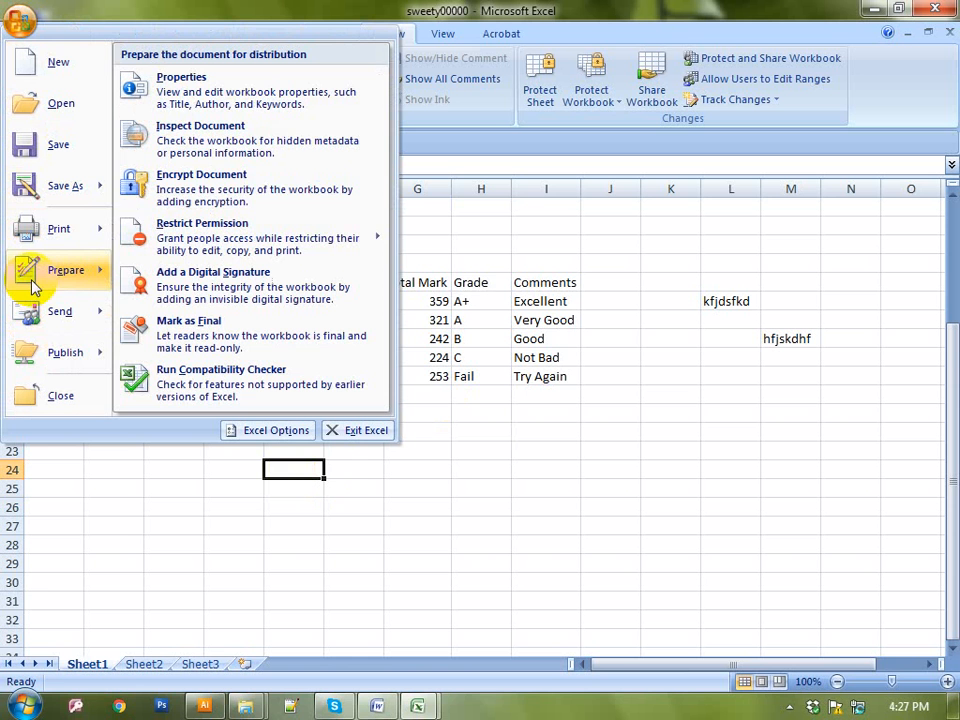
click(224, 189)
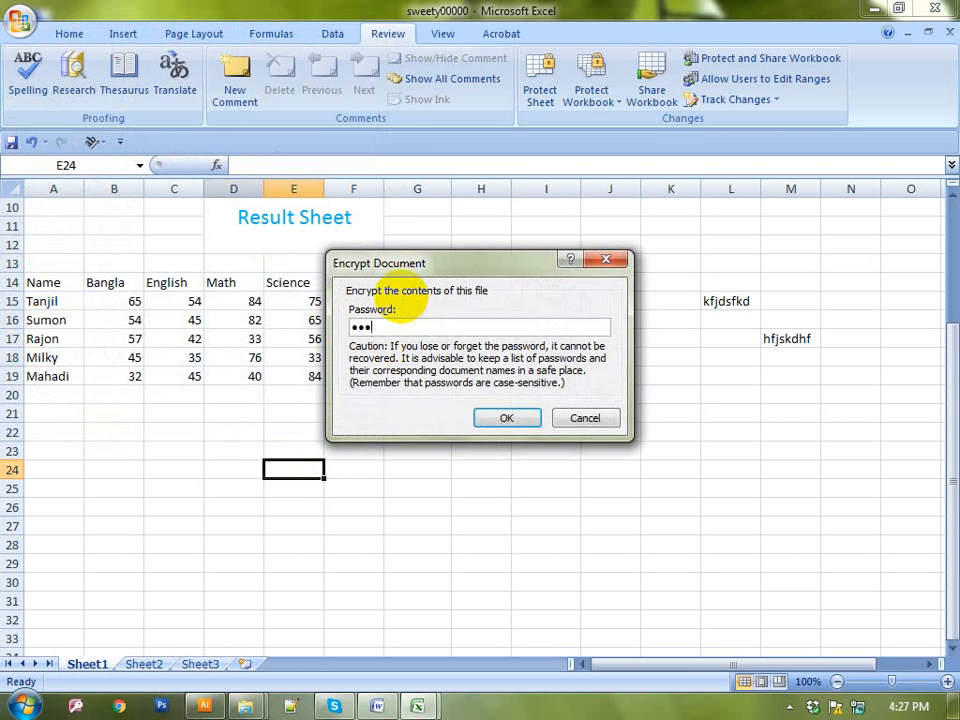
click(508, 417)
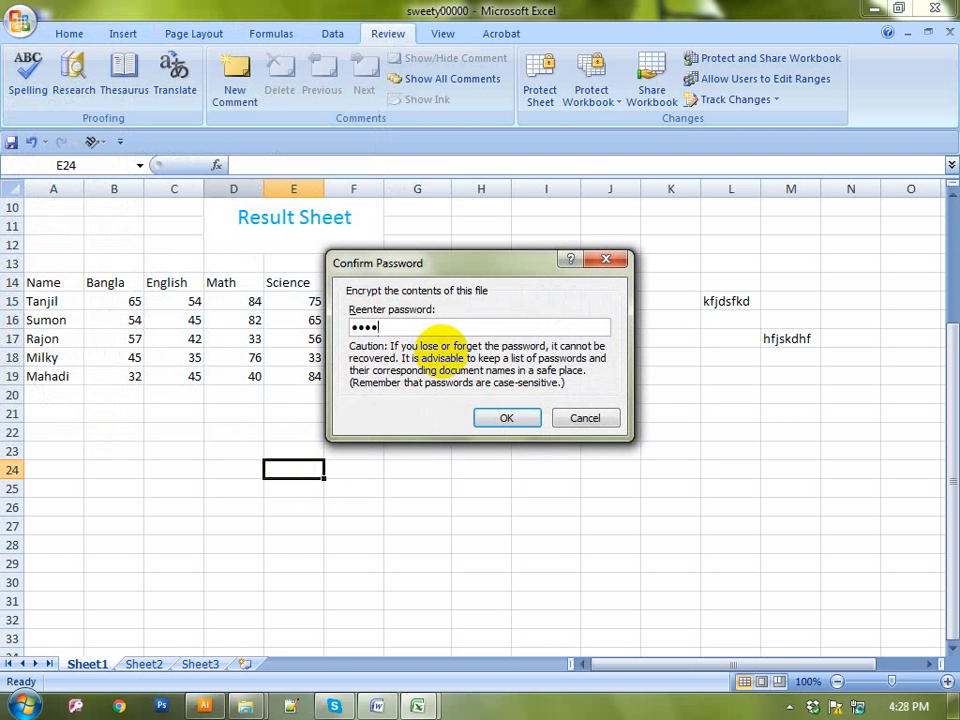
click(504, 418)
click(418, 466)
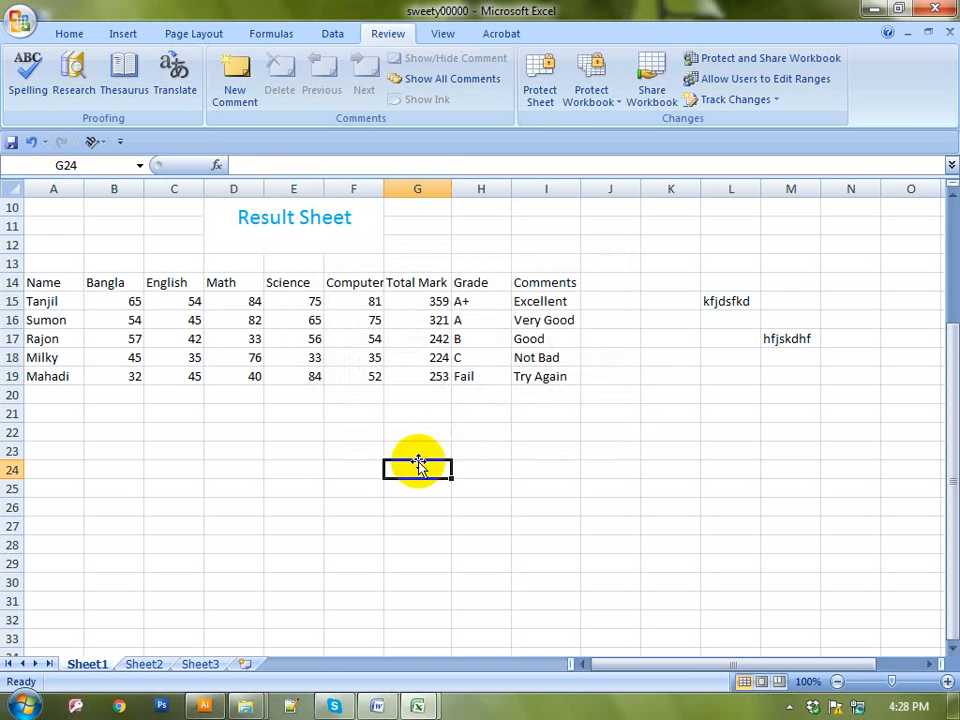
click(358, 433)
click(347, 474)
click(240, 411)
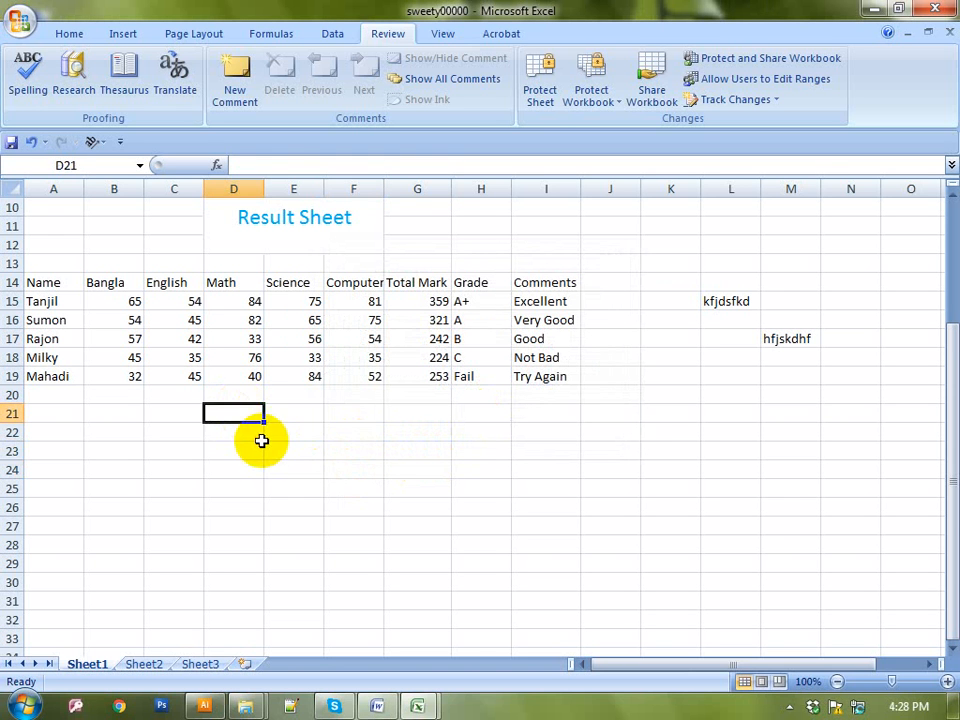
click(261, 440)
click(354, 431)
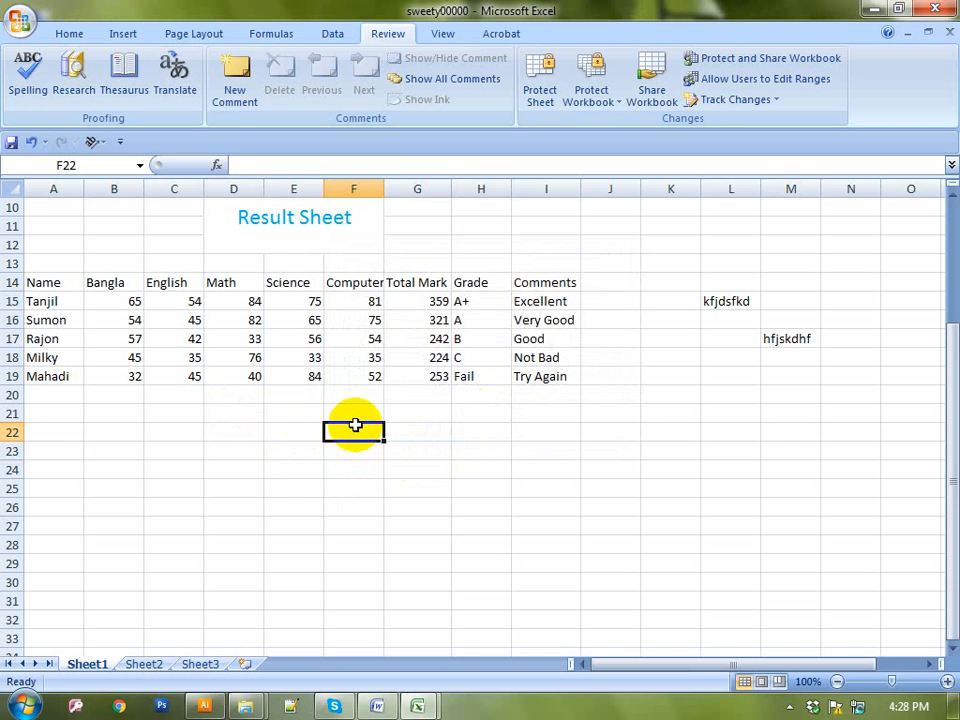
click(12, 17)
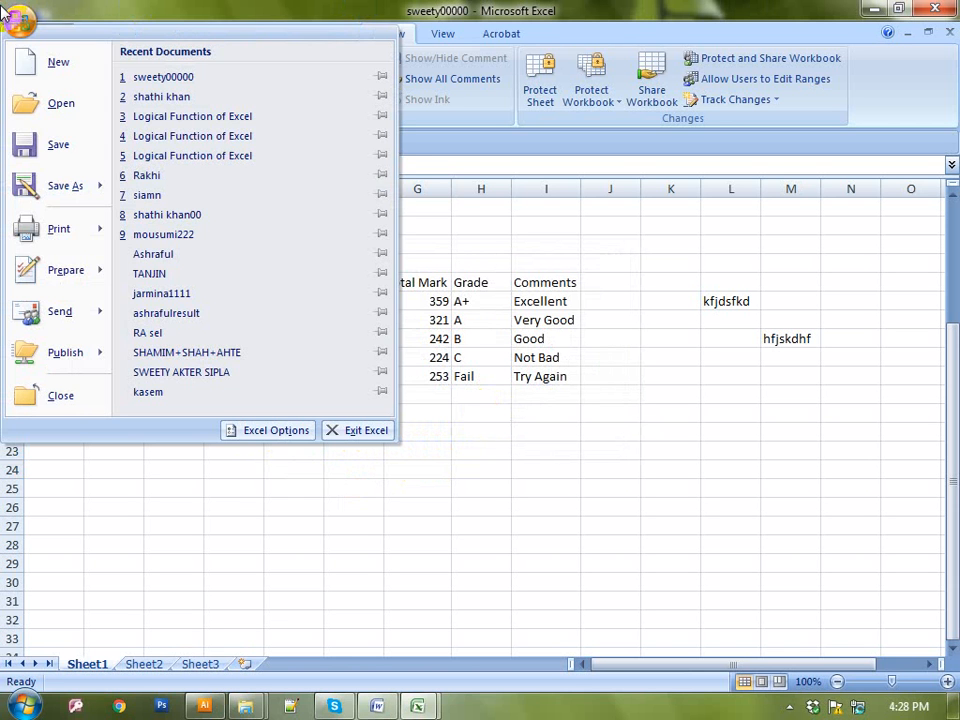
click(40, 146)
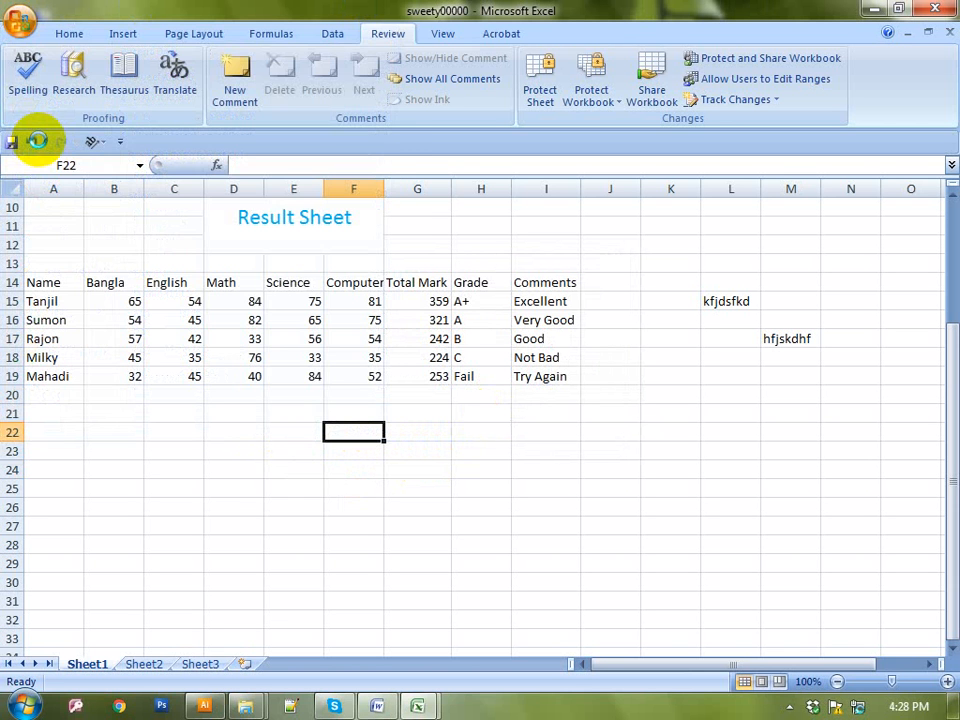
click(250, 478)
click(345, 414)
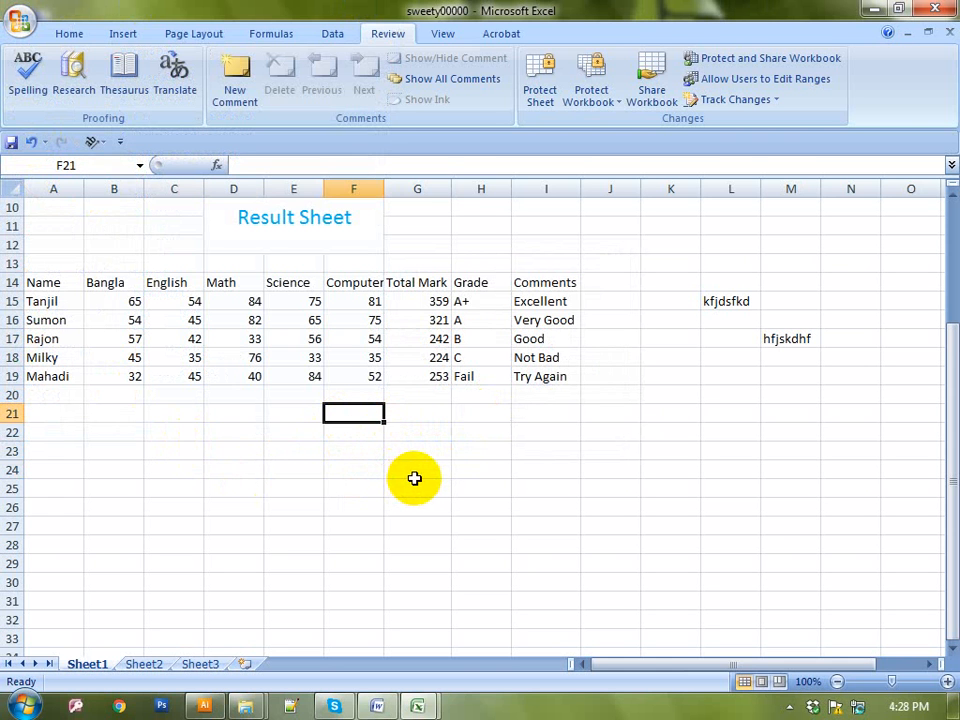
click(416, 429)
click(316, 432)
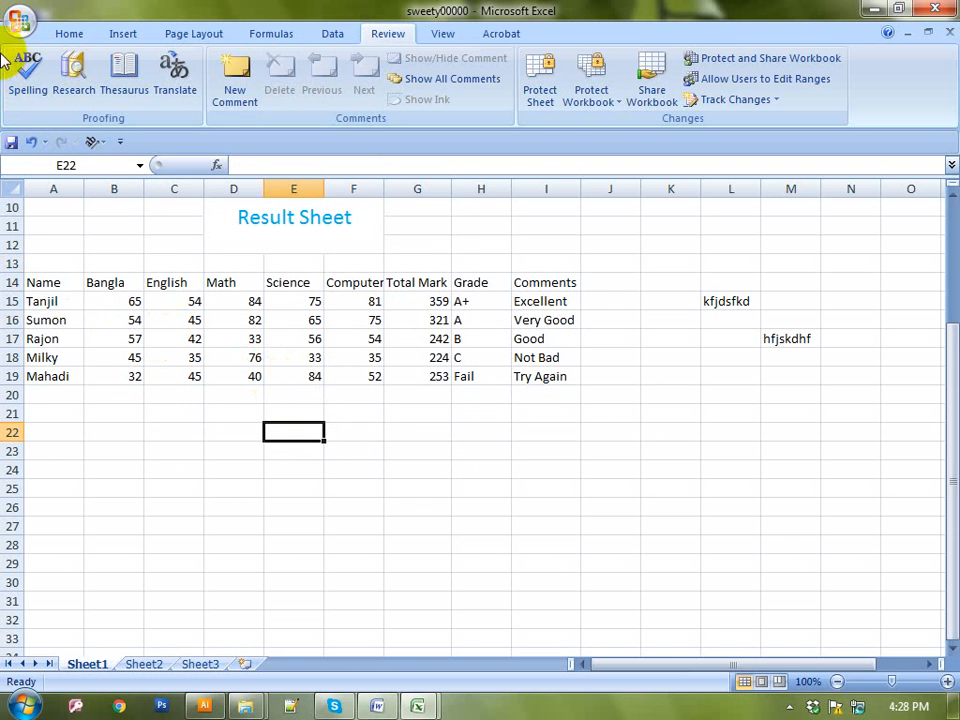
click(372, 411)
click(440, 414)
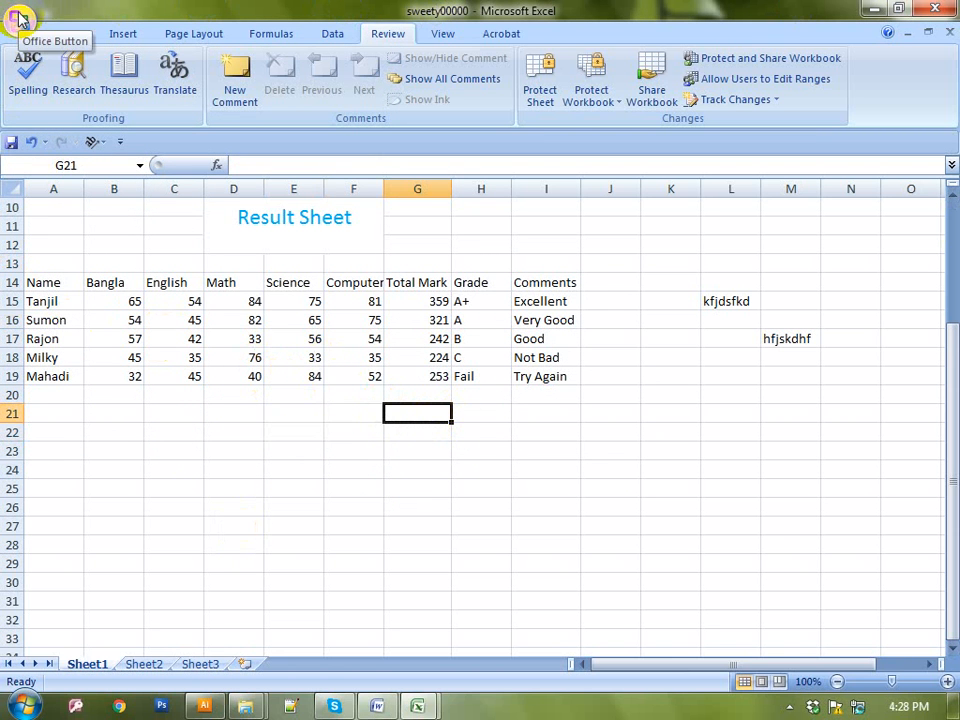
Close the sweety00000 workbook and the other open workbook
click(20, 20)
click(61, 397)
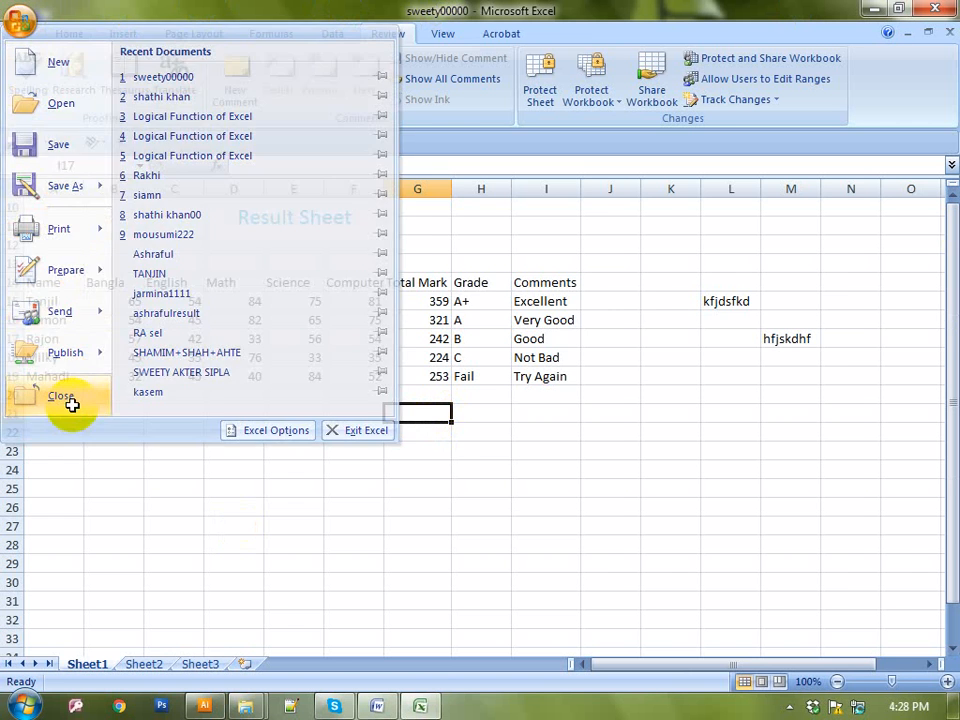
click(18, 26)
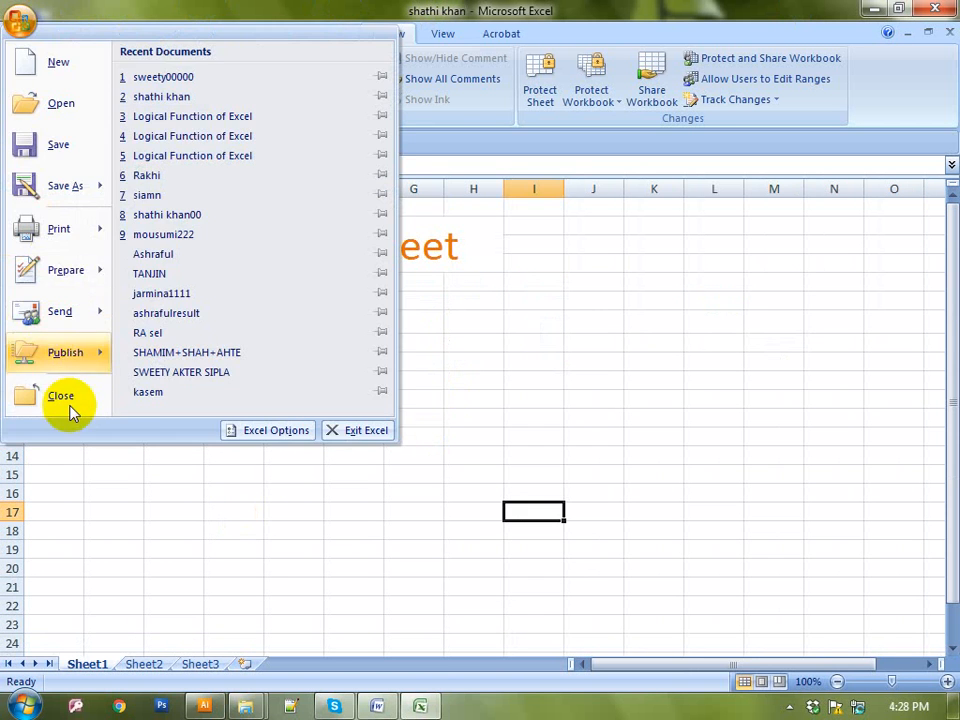
click(67, 408)
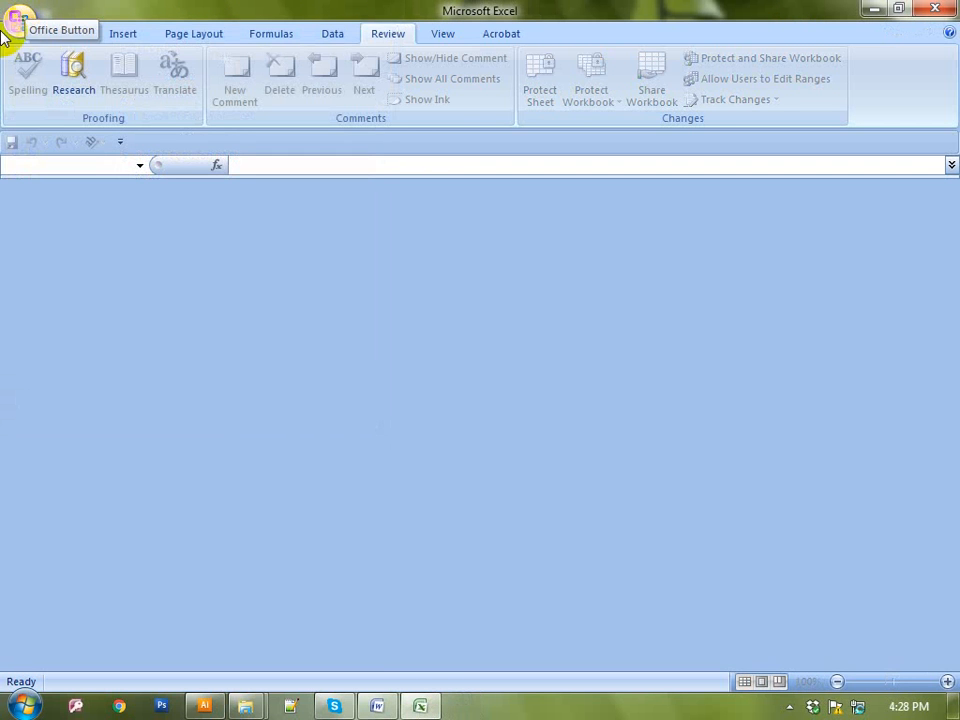
Reopen sweety00000 from Recent Documents and unlock it with its password
click(22, 22)
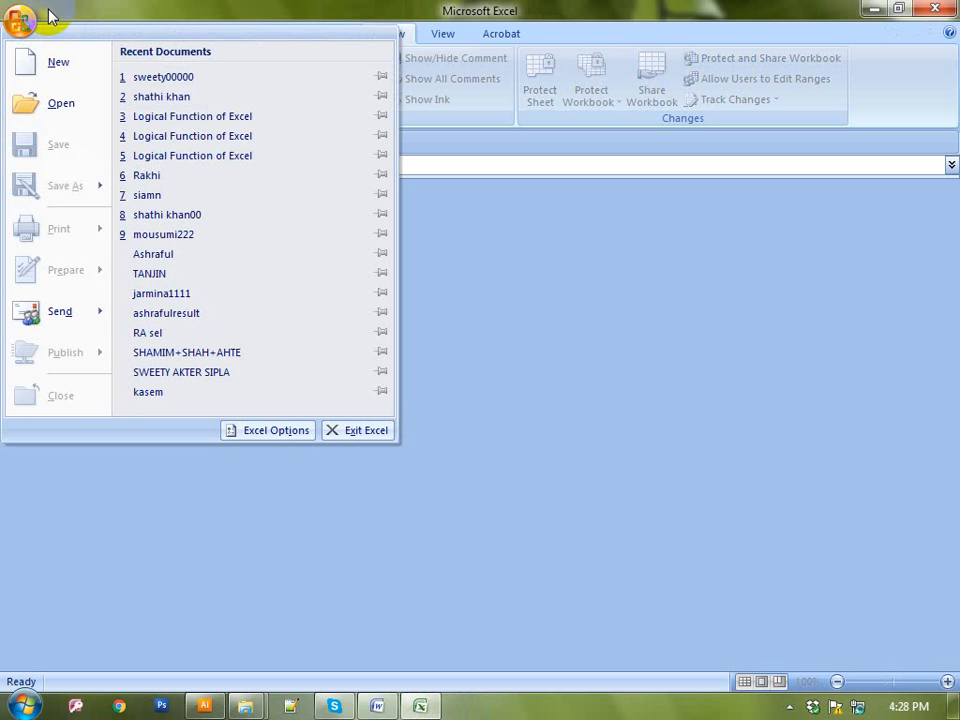
click(195, 79)
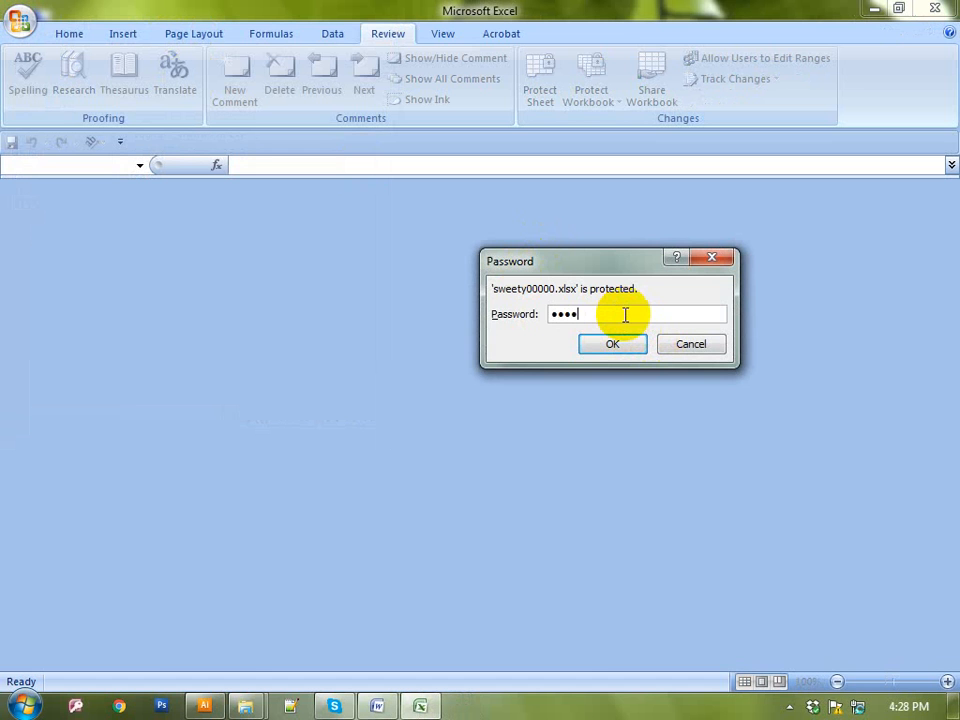
click(633, 344)
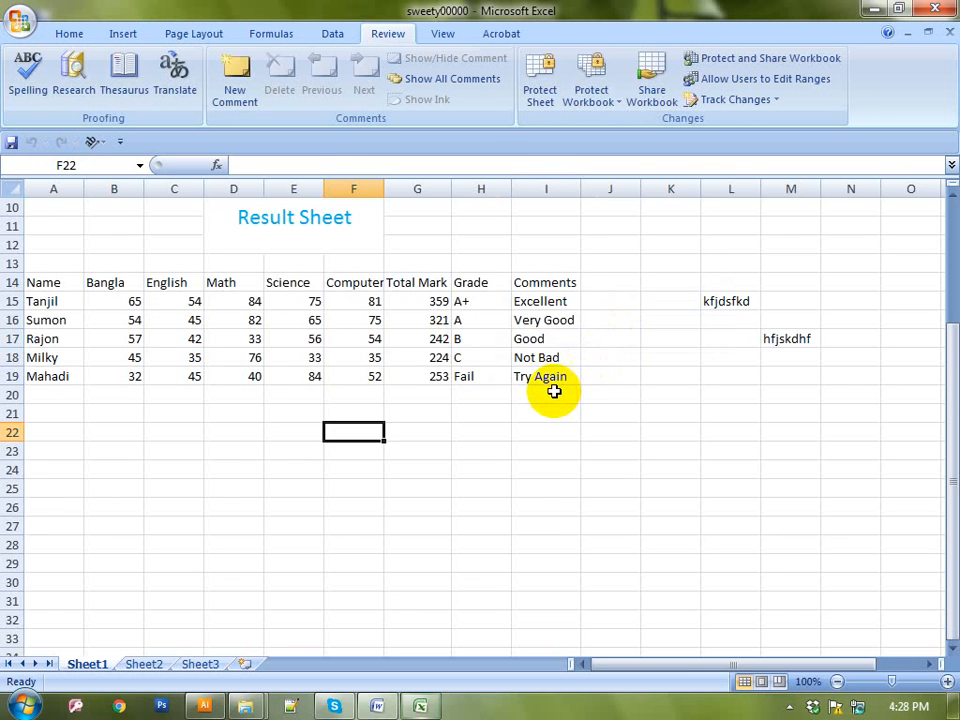
Clear the Encrypt Document password on sweety00000 and accept it blank
scroll(554, 391, up, 3)
scroll(551, 392, down, 4)
scroll(551, 394, up, 4)
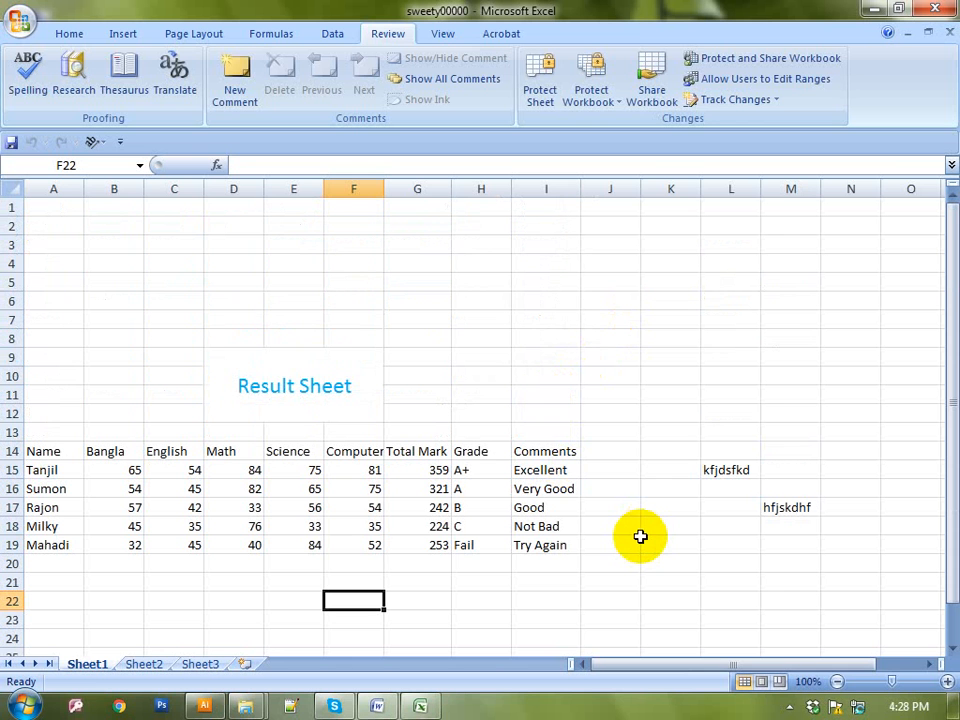
click(18, 18)
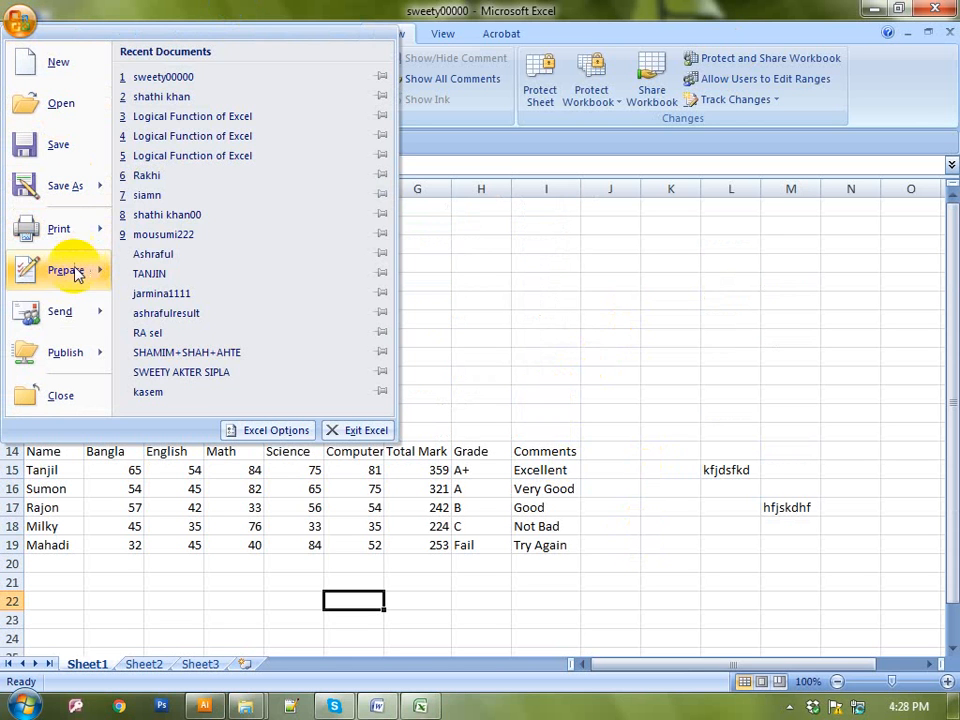
mouse_move(75, 272)
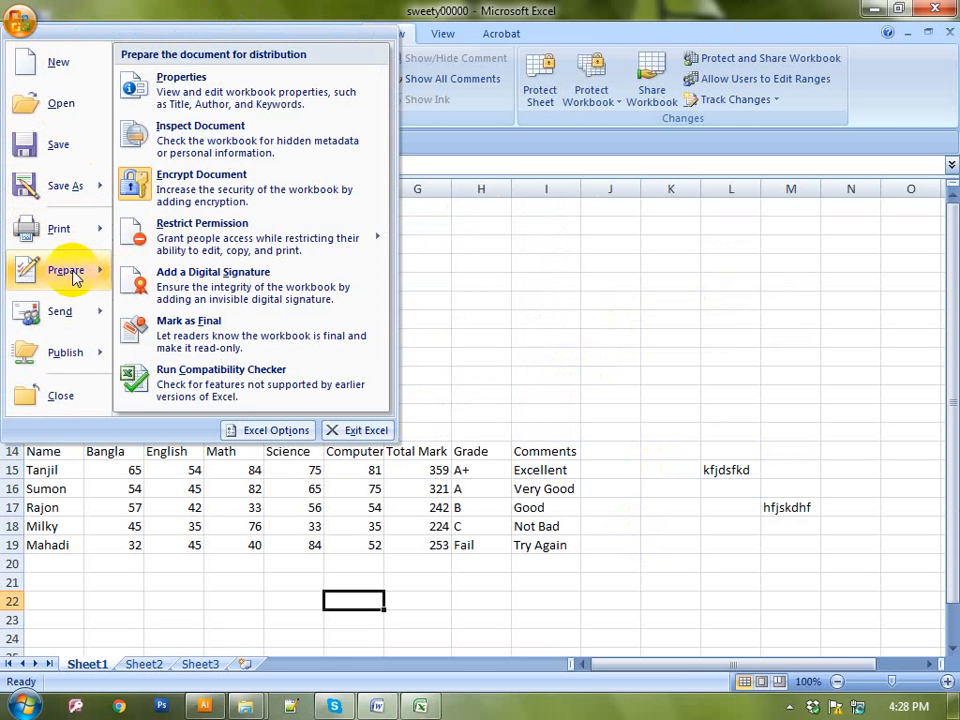
click(203, 194)
text(1234)
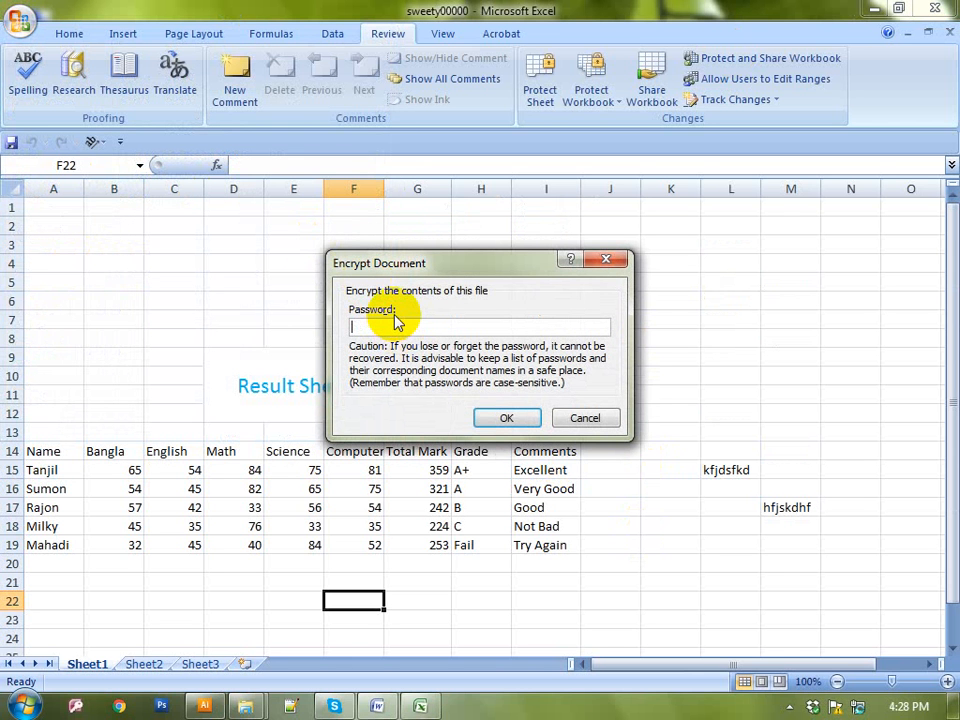
click(495, 418)
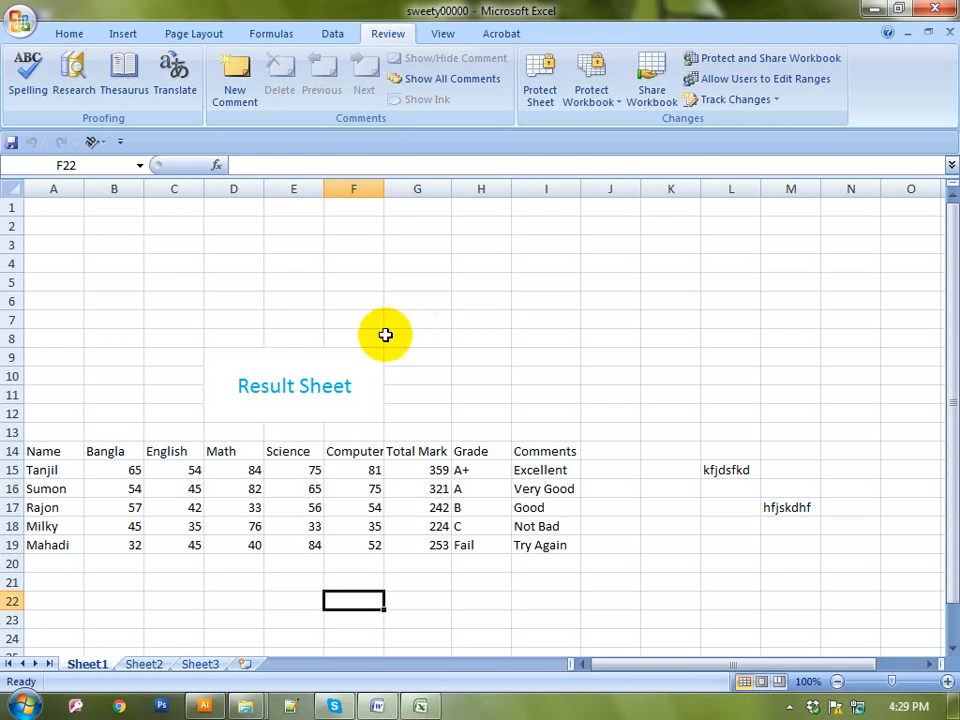
Close sweety00000 and reopen it from Recent Documents to confirm no password is requested
click(465, 337)
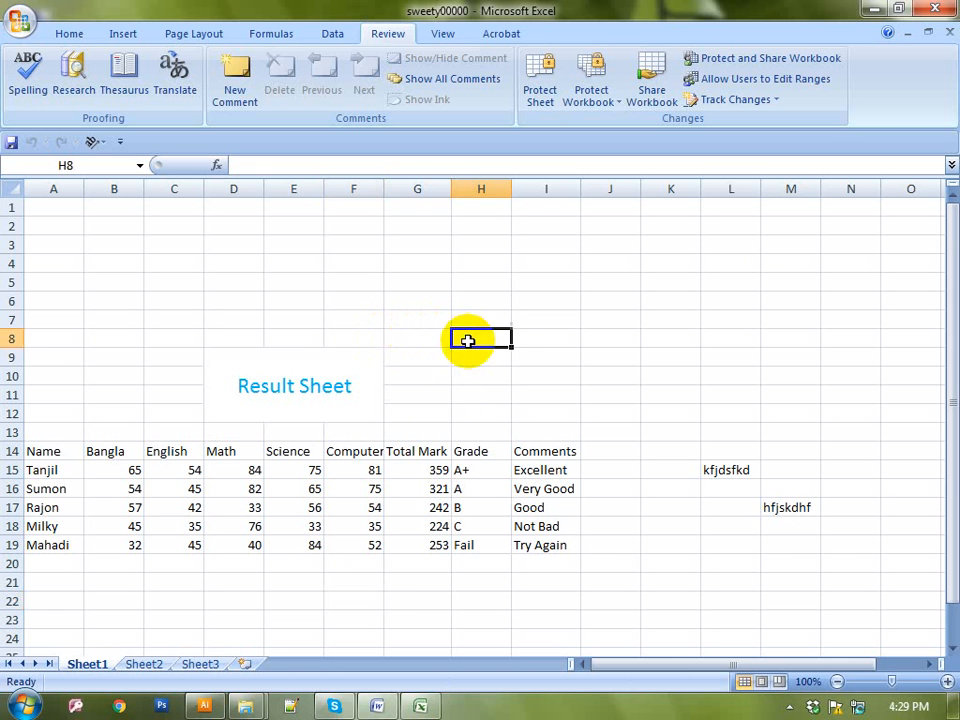
click(439, 413)
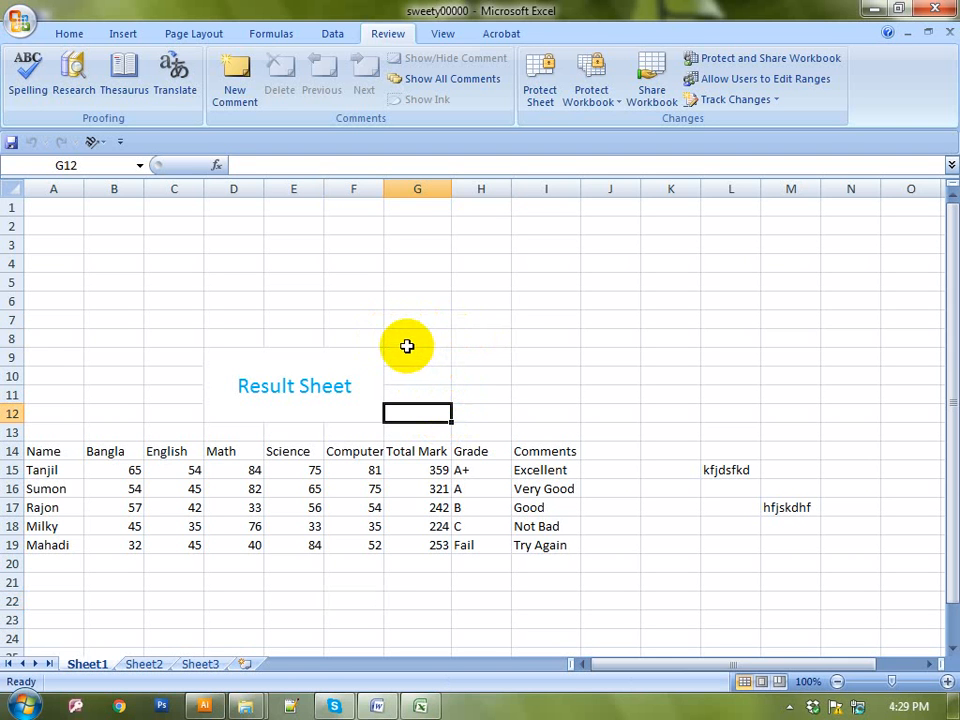
click(19, 21)
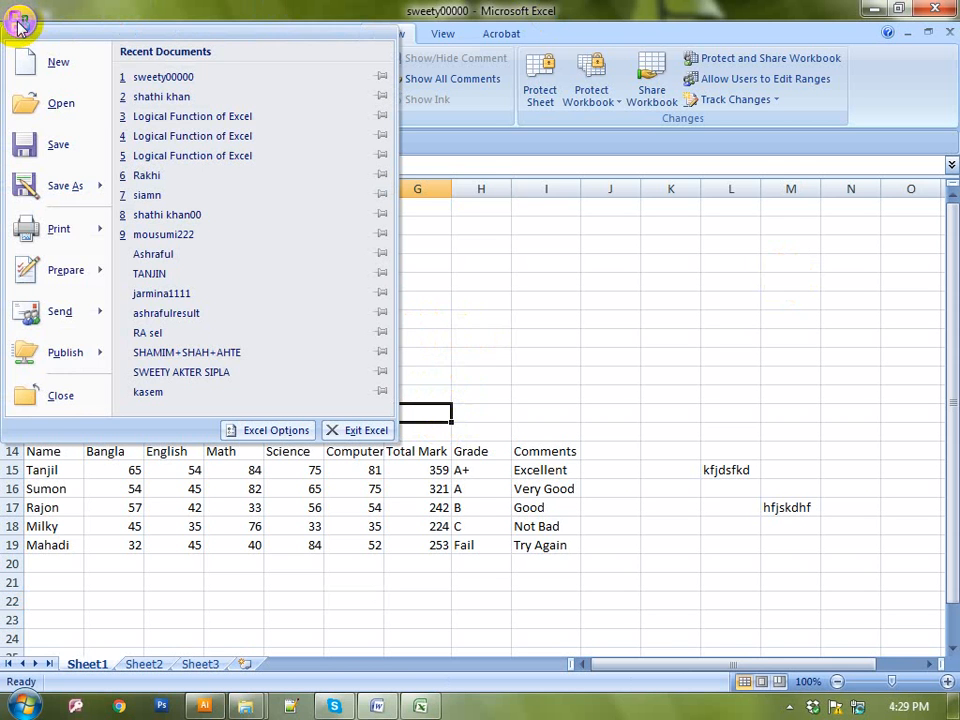
click(58, 400)
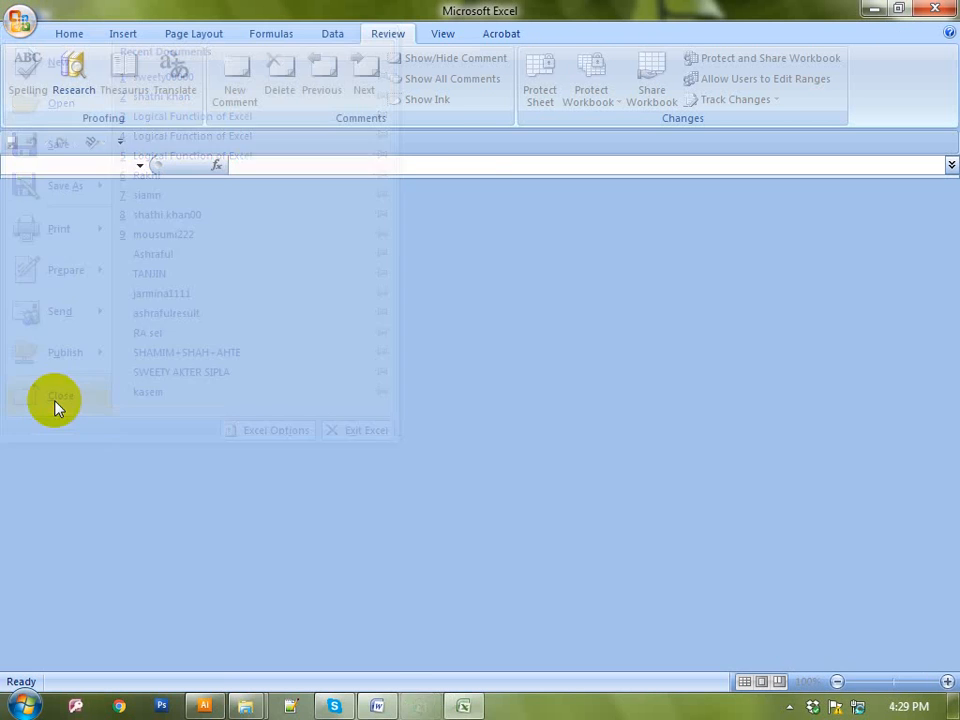
click(19, 21)
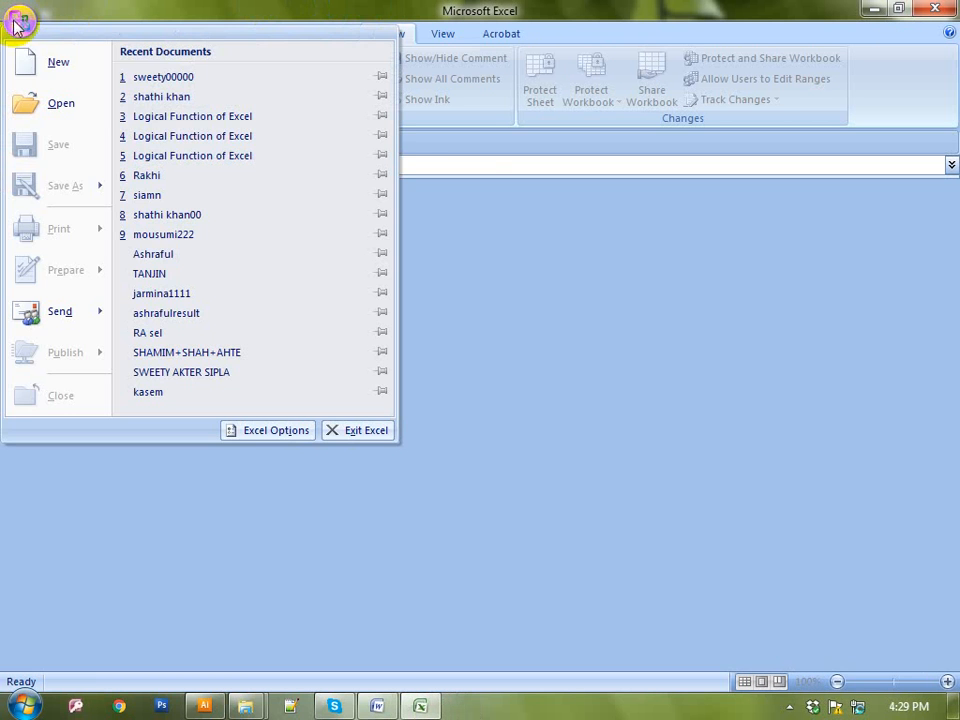
click(152, 80)
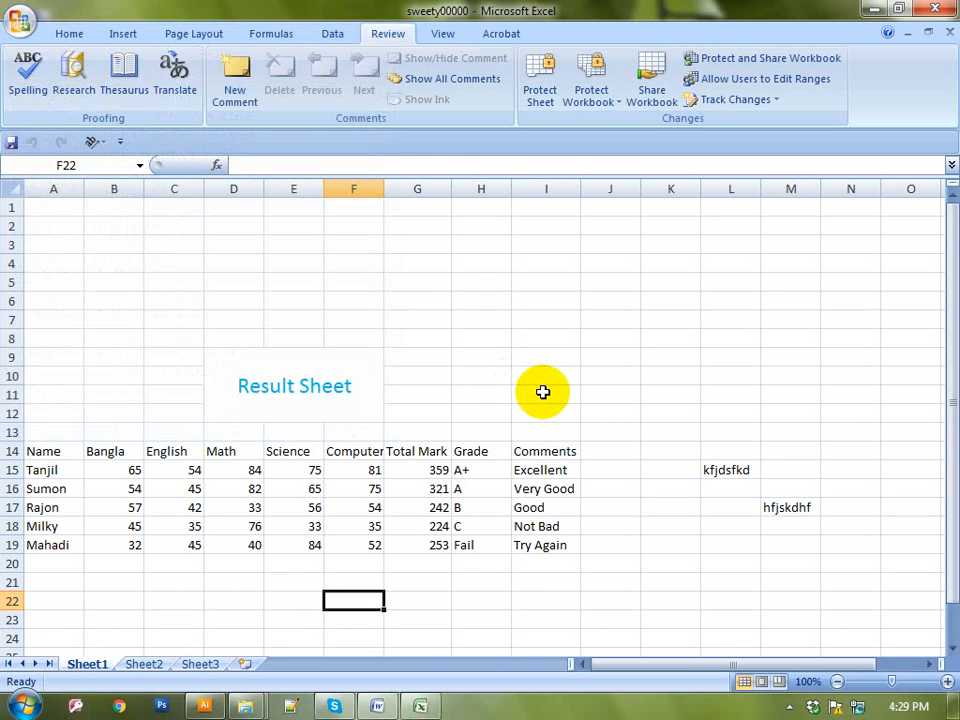
Click cells K14, J15 and J16 near the Comments column, then reveal the tray's hidden icons
click(543, 392)
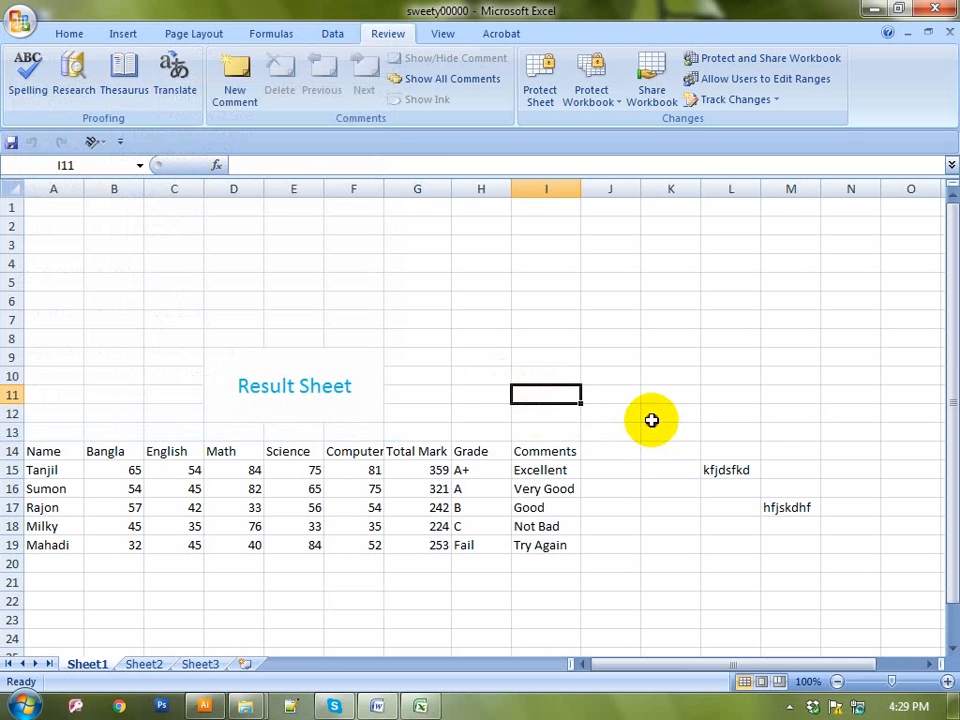
click(651, 416)
click(641, 448)
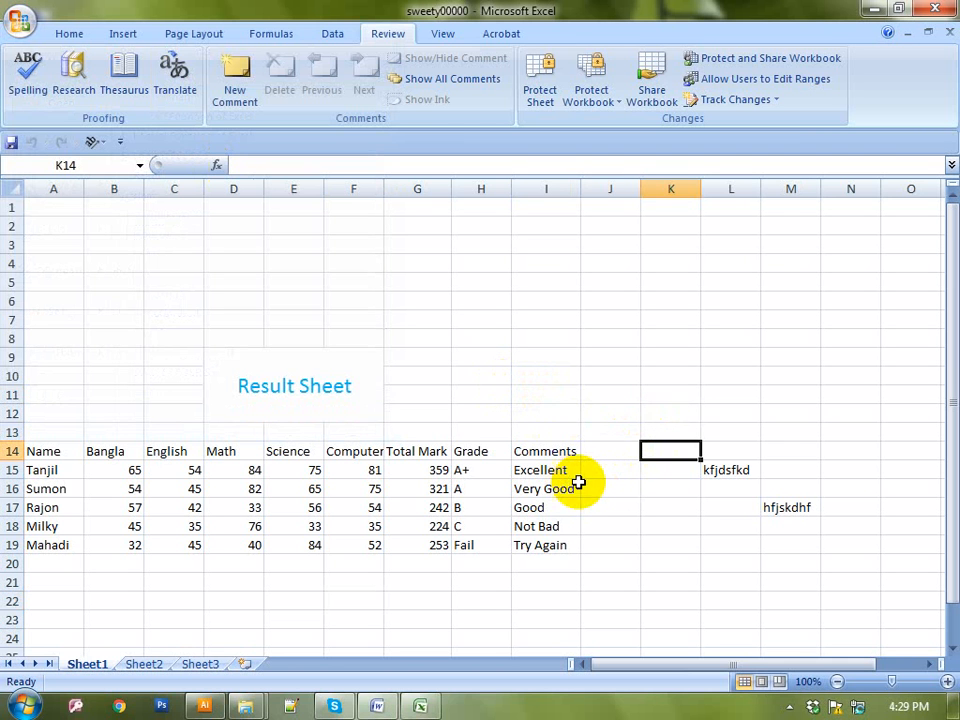
click(606, 475)
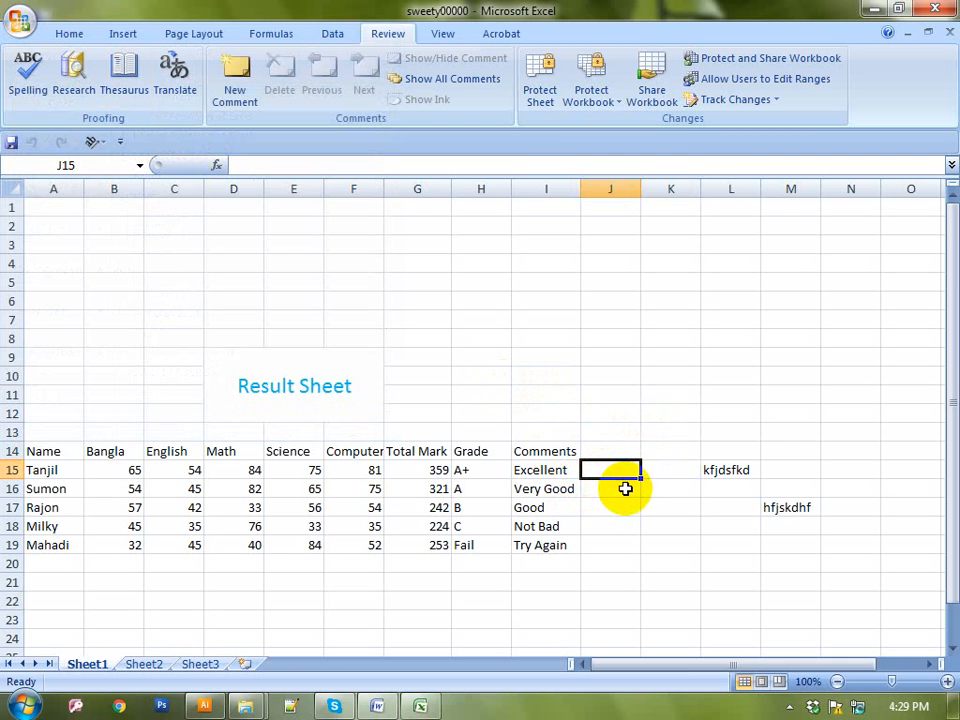
click(624, 489)
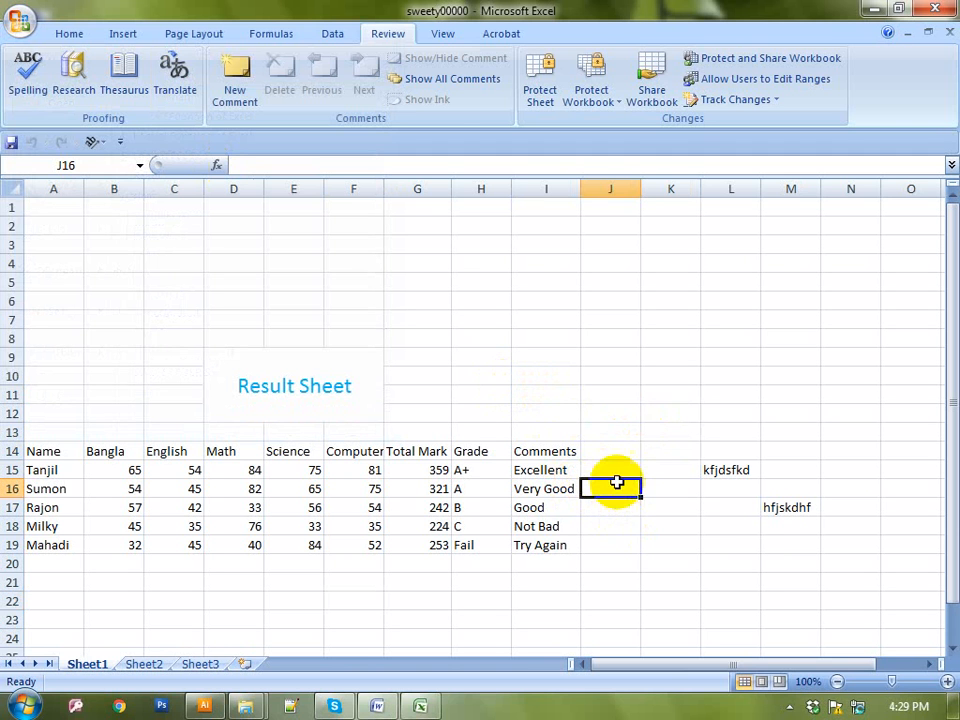
click(789, 707)
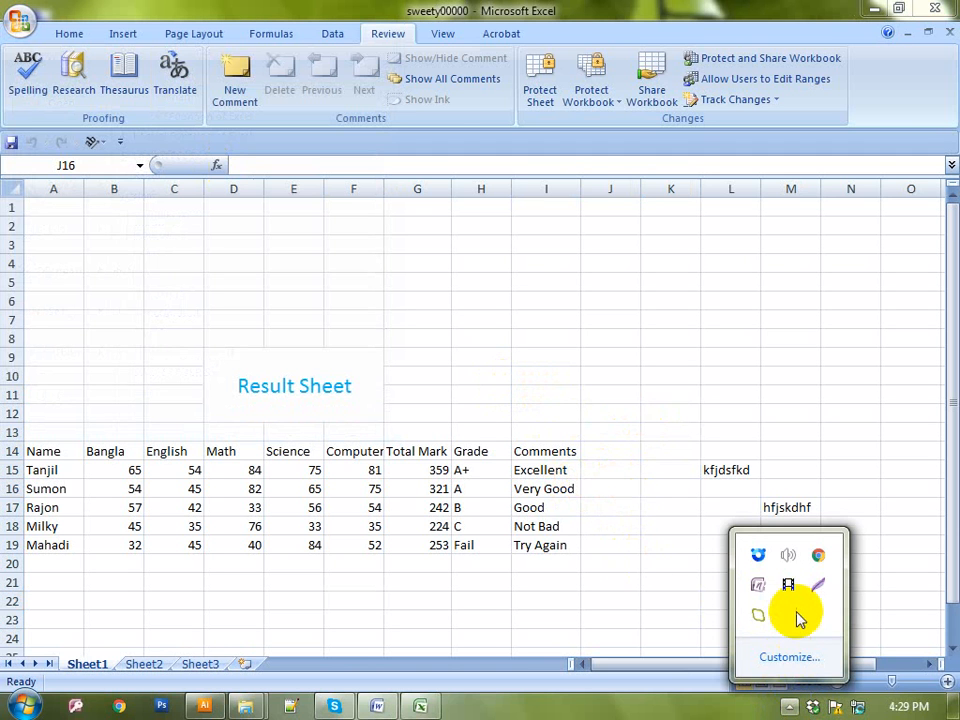